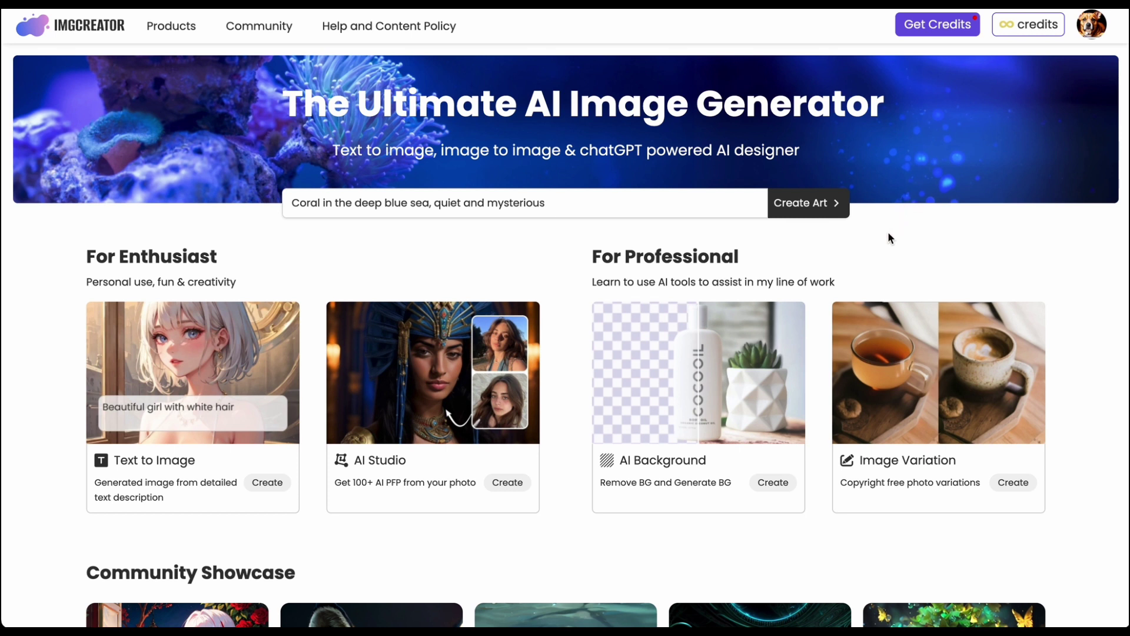
Open the Text to Image generator and close the Credit and Pricing Plan Update popup
{"action": "left_click", "coordinate": [239, 381]}
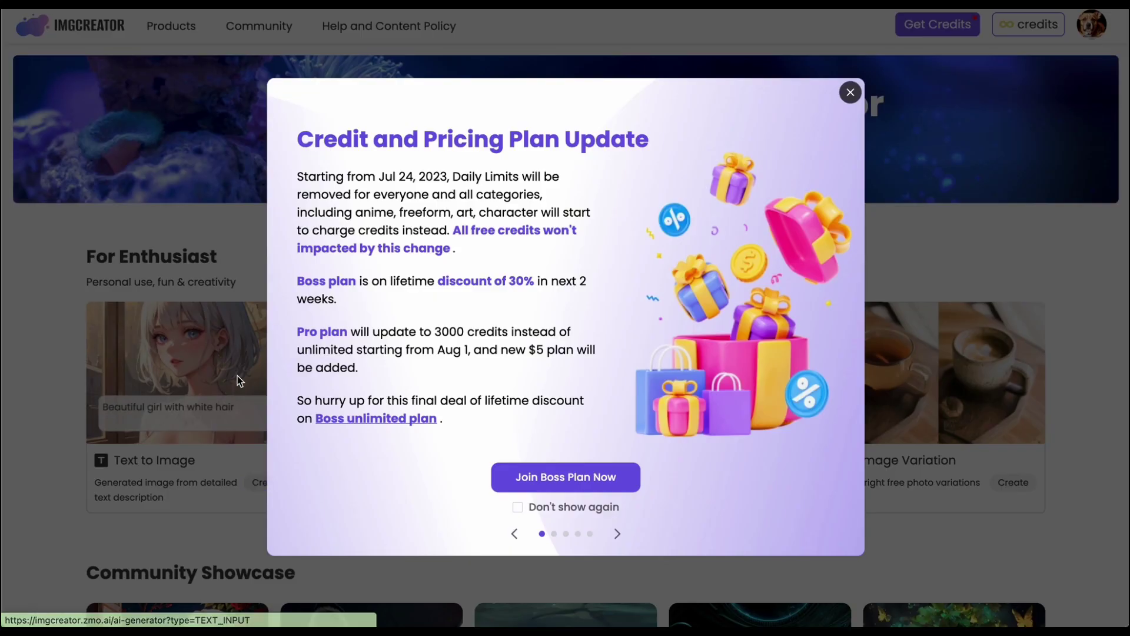
{"action": "left_click", "coordinate": [849, 91]}
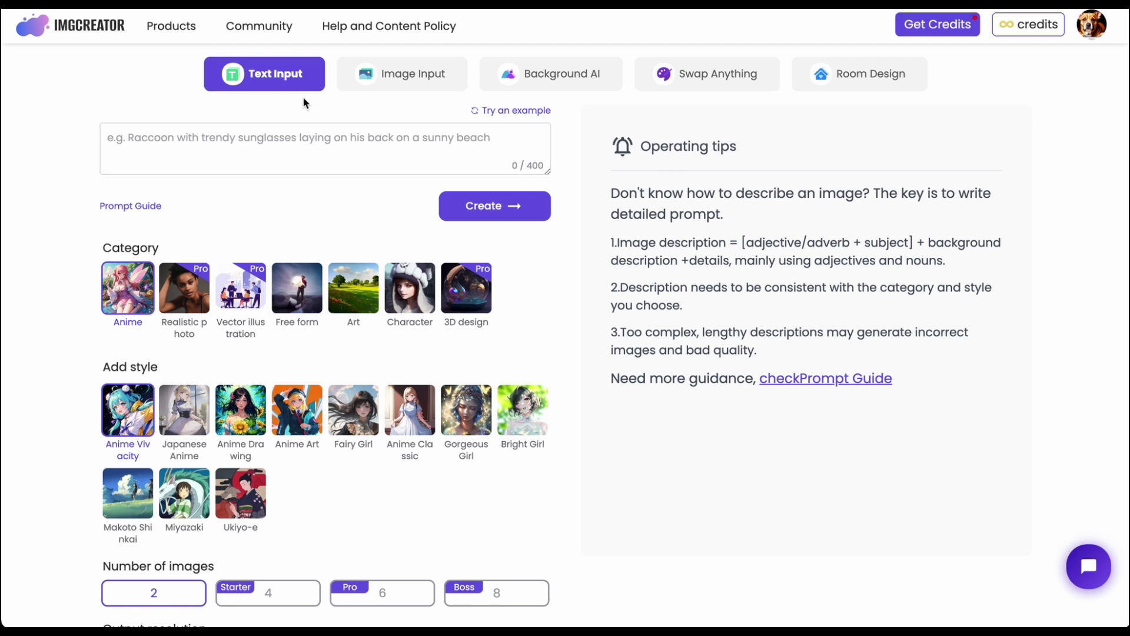
Enter the prompt 'a girl near swimming pool' in the Text Input box
{"action": "left_click", "coordinate": [321, 140]}
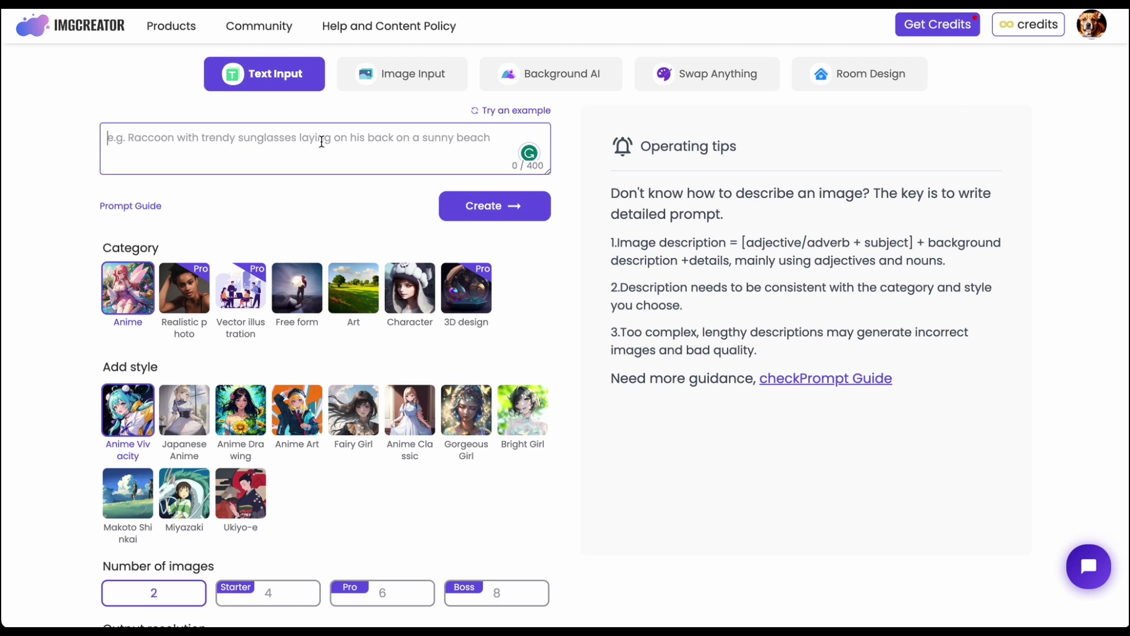
{"action": "type", "text": "a girl near w"}
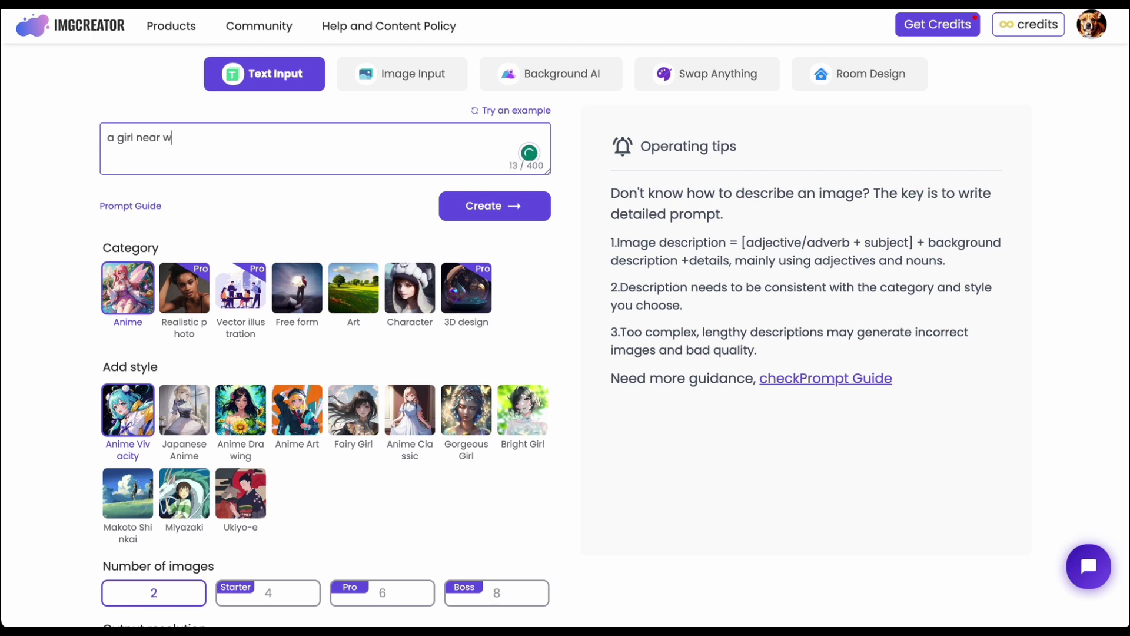
{"action": "key", "text": "BackSpace"}
{"action": "type", "text": "swimming pool"}
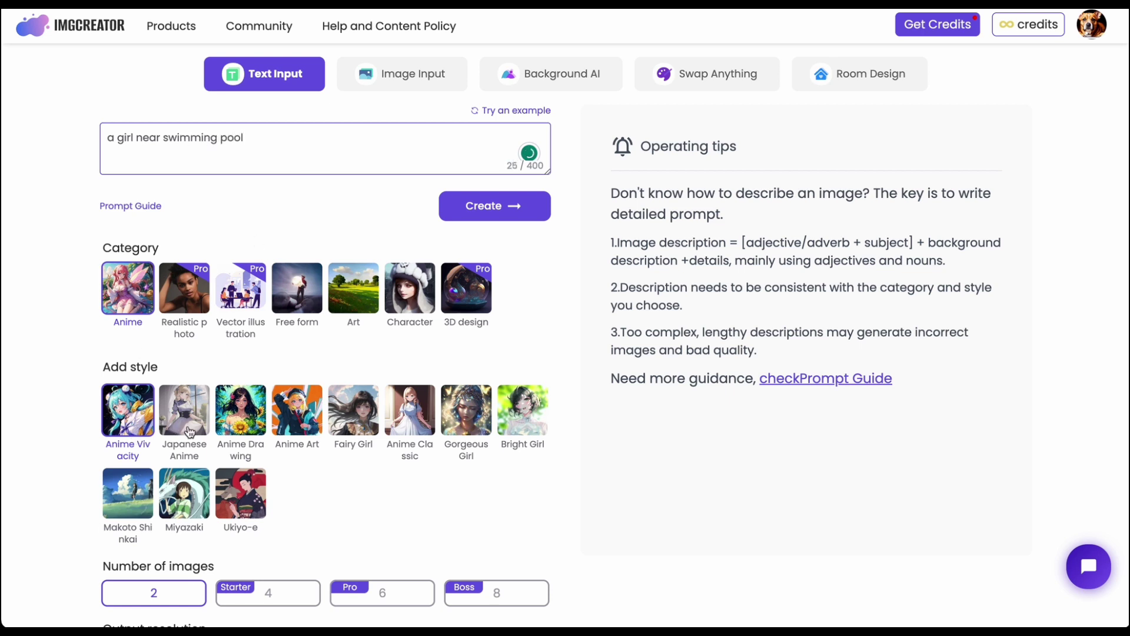
Browse the Realistic, Vector, Free form, Art, Character and 3D categories, then return to Anime
{"action": "left_click", "coordinate": [183, 393]}
{"action": "left_click", "coordinate": [196, 296]}
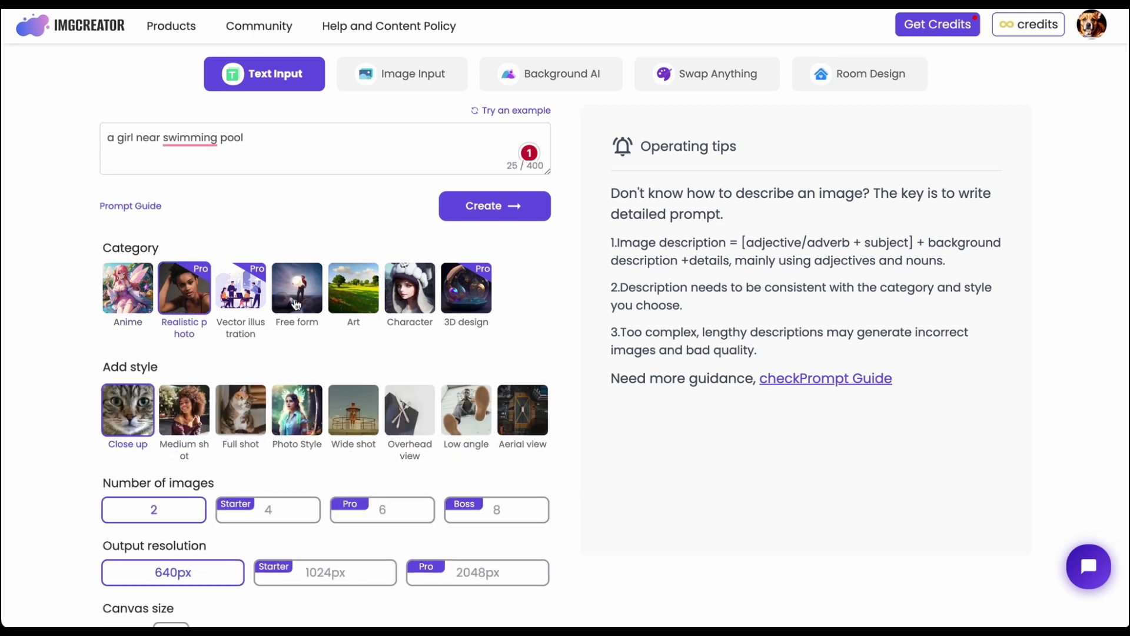
{"action": "left_click", "coordinate": [246, 312]}
{"action": "left_click", "coordinate": [301, 301]}
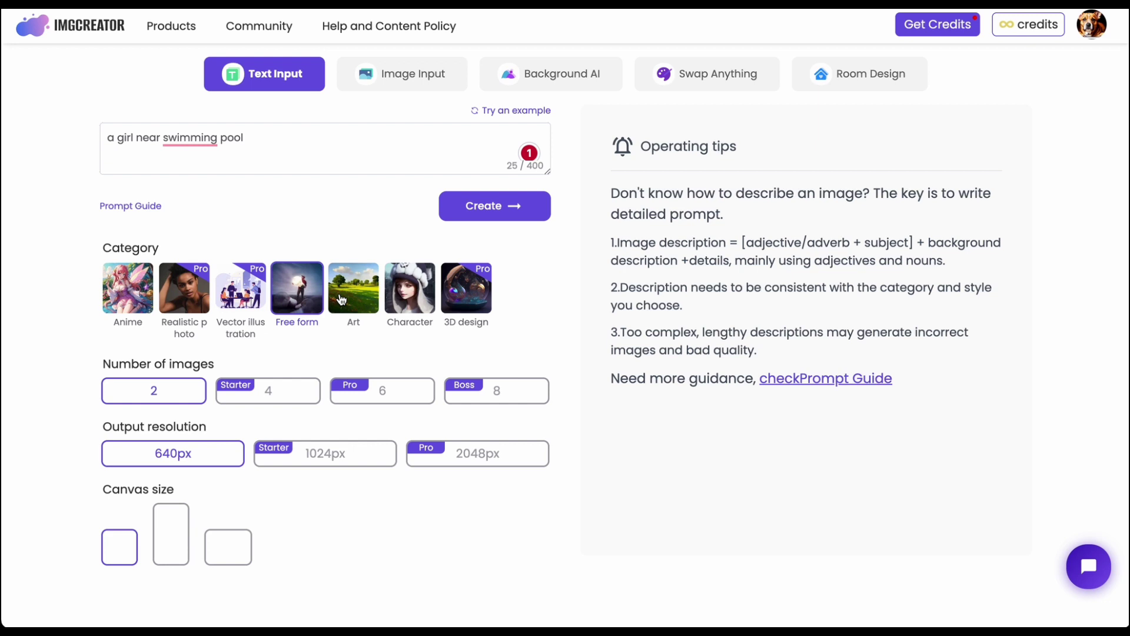
{"action": "left_click", "coordinate": [356, 295]}
{"action": "left_click", "coordinate": [405, 295]}
{"action": "left_click", "coordinate": [461, 299]}
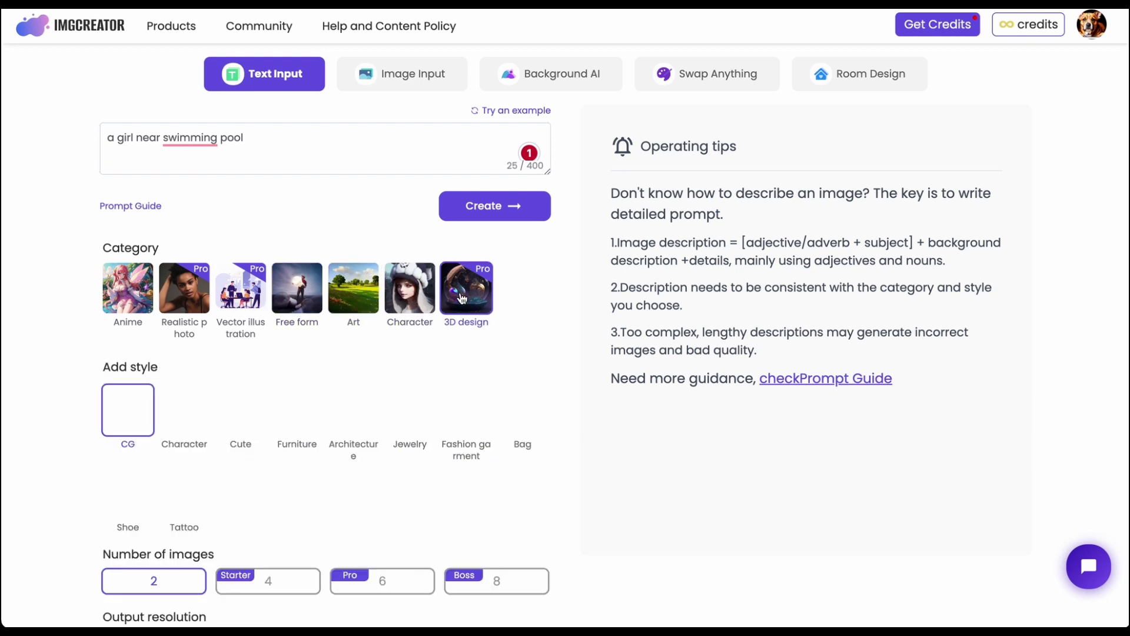
{"action": "left_click", "coordinate": [134, 302]}
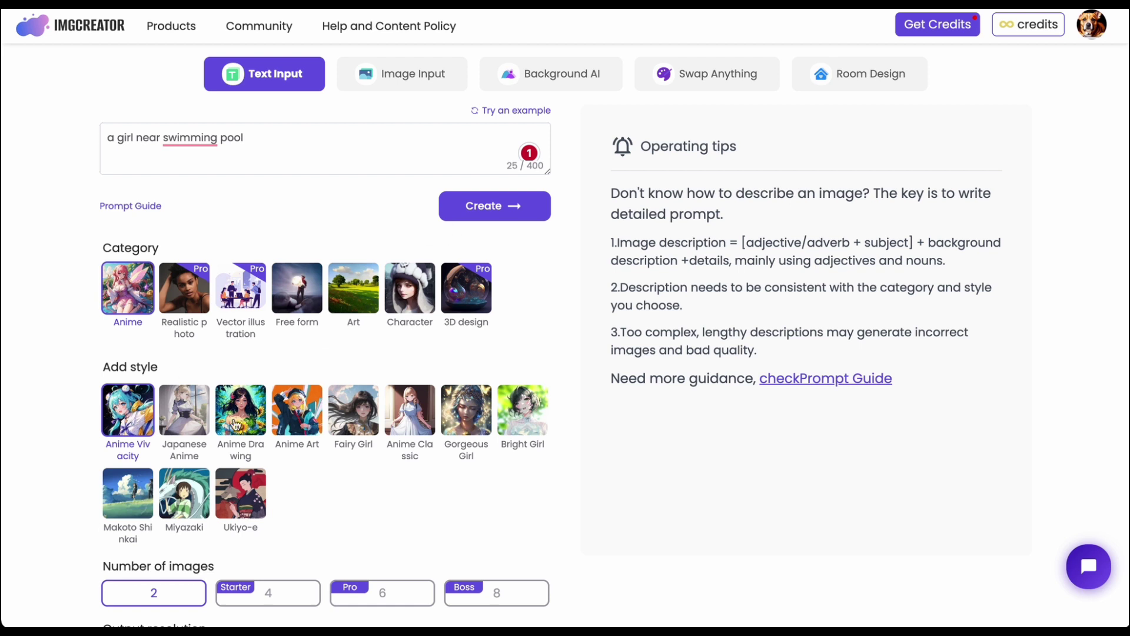
Set the output resolution to 1024px and request 6 images
{"action": "scroll", "coordinate": [282, 550], "scroll_direction": "down", "scroll_amount": 3}
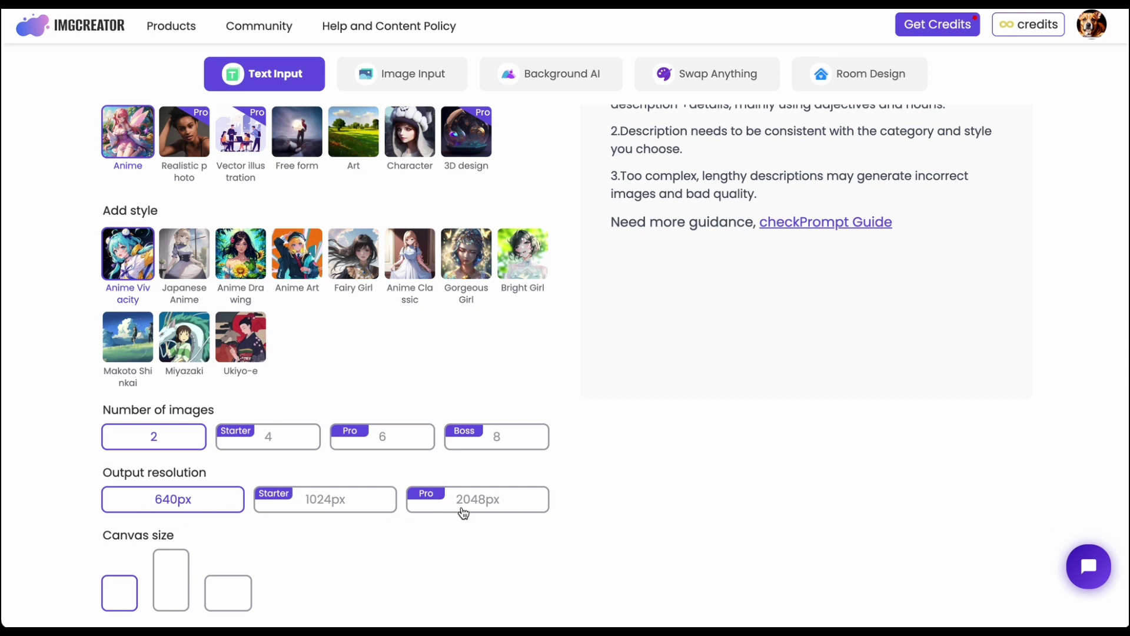
{"action": "left_click", "coordinate": [356, 509]}
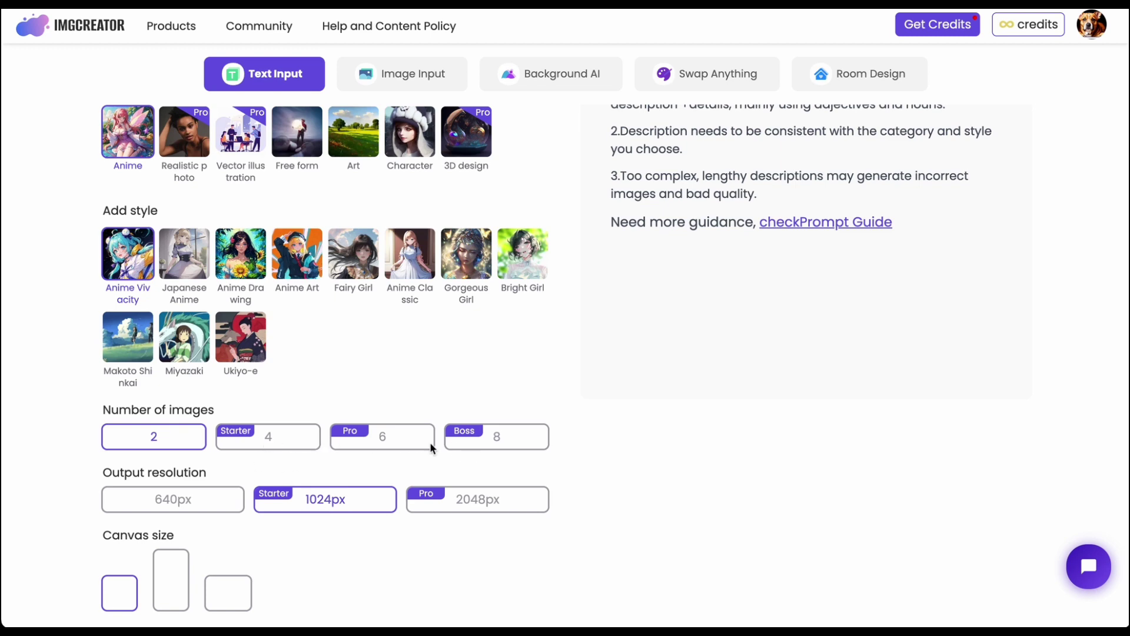
{"action": "left_click", "coordinate": [379, 447]}
{"action": "scroll", "coordinate": [313, 348], "scroll_direction": "up", "scroll_amount": 3}
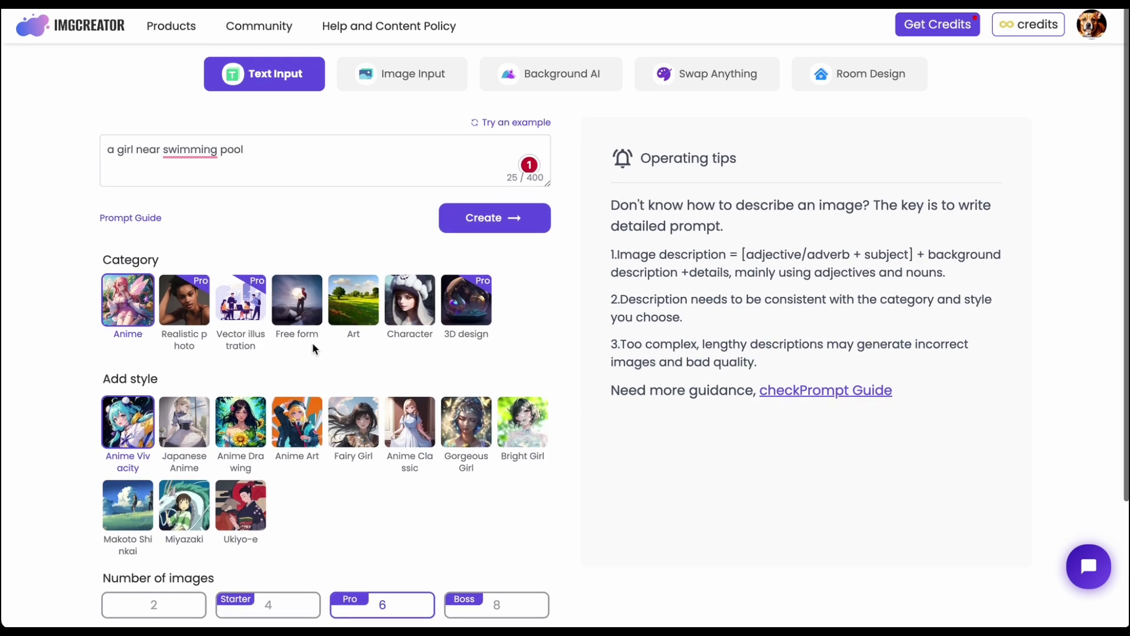
Generate the anime pool images and view each of the six results
{"action": "left_click", "coordinate": [463, 206]}
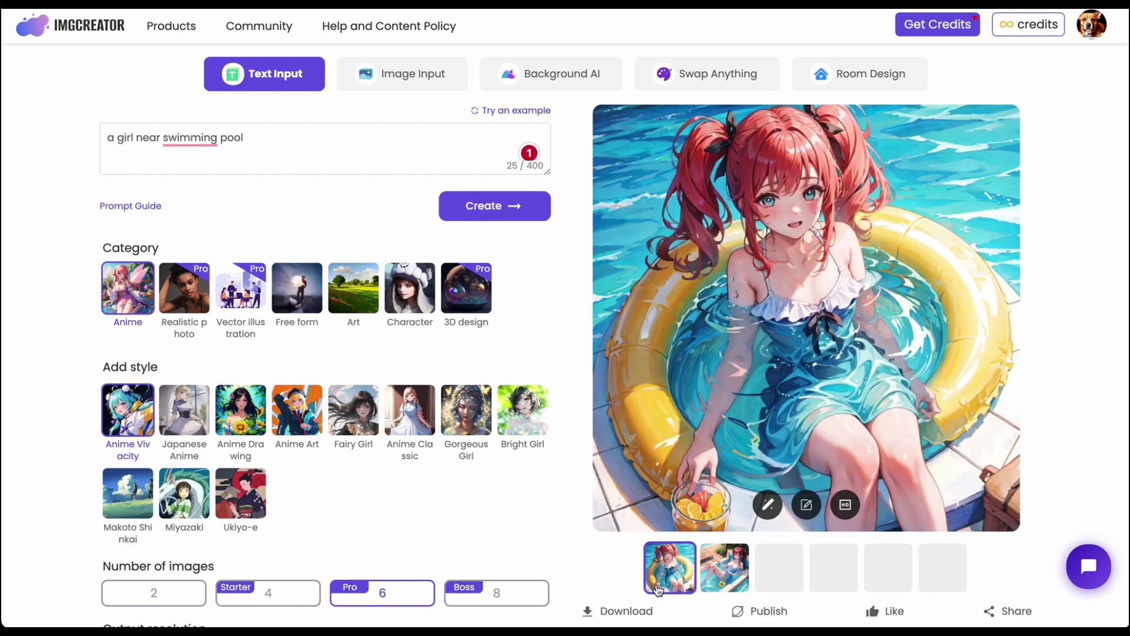
{"action": "left_click", "coordinate": [720, 580]}
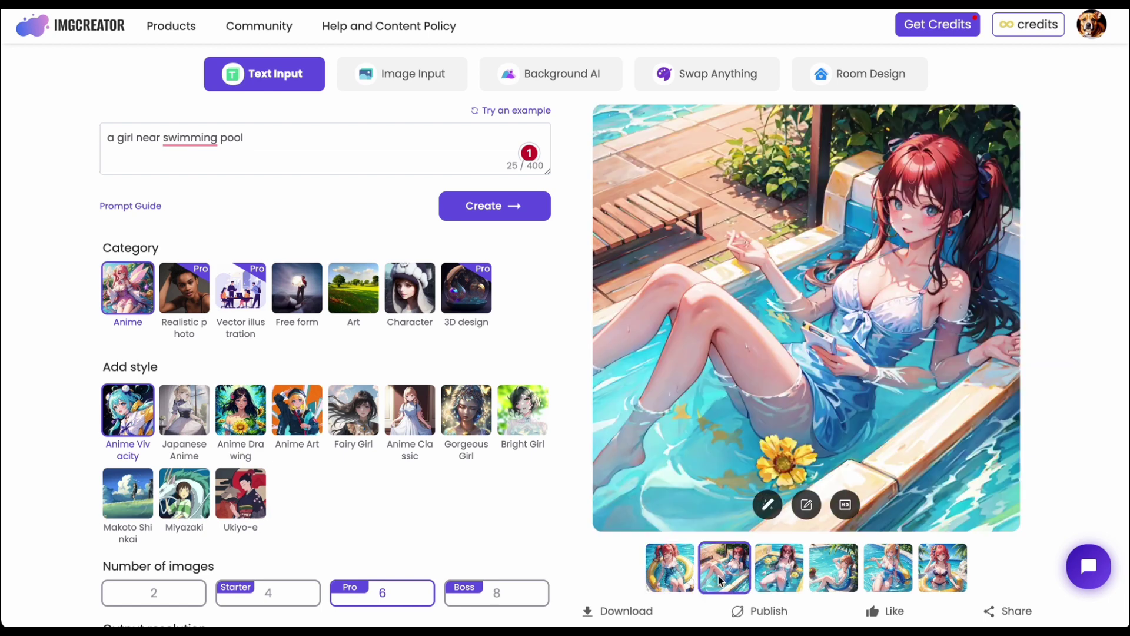
{"action": "left_click", "coordinate": [789, 577]}
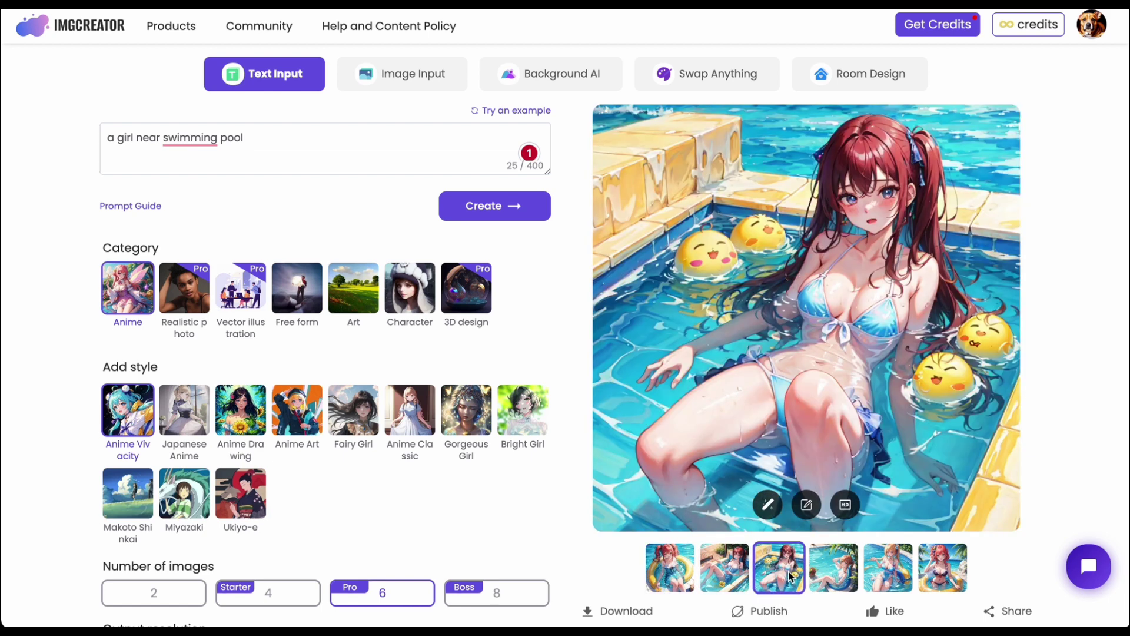
{"action": "left_click", "coordinate": [845, 579]}
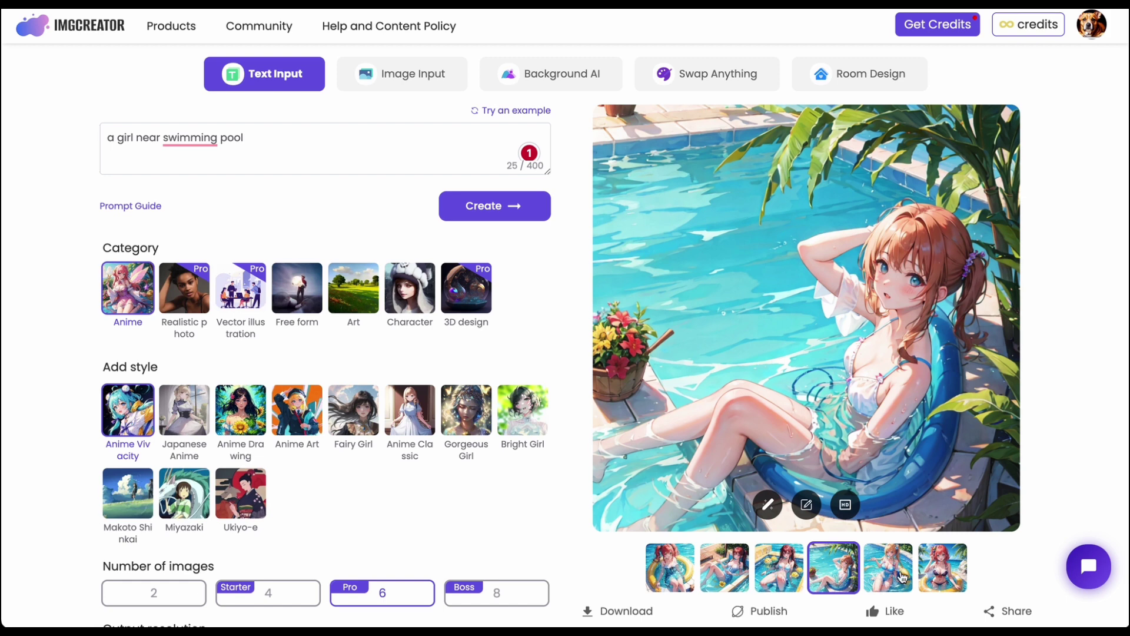
{"action": "left_click", "coordinate": [902, 577]}
{"action": "left_click", "coordinate": [943, 581]}
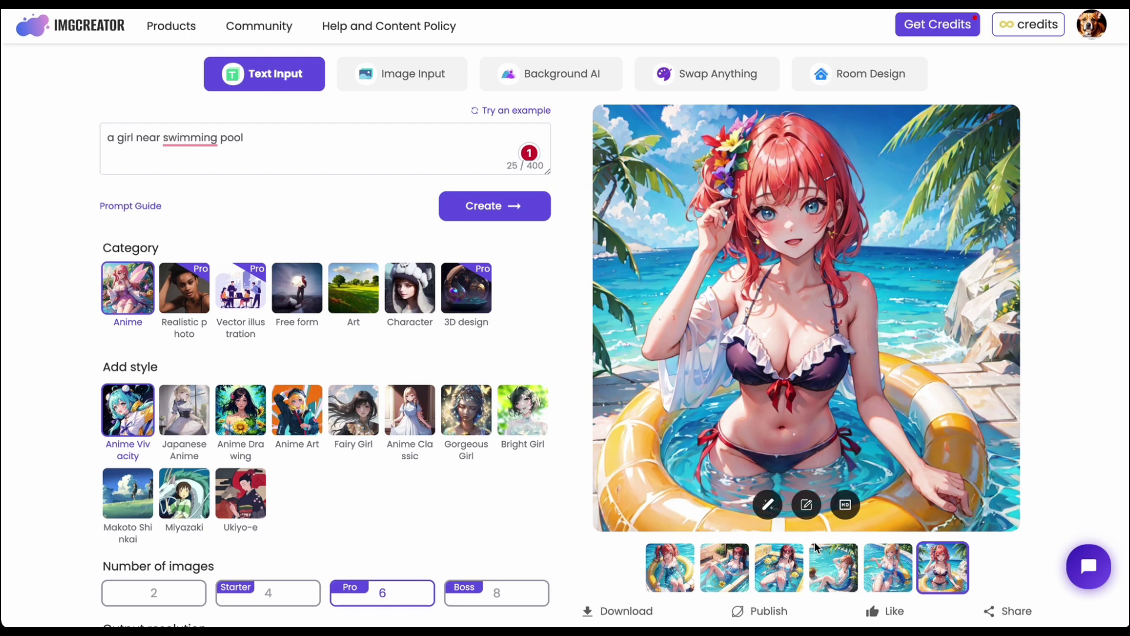
Load the hat photo in Image Input and choose Copy Contour after previewing Copy Pose and Free form
{"action": "left_click", "coordinate": [405, 84]}
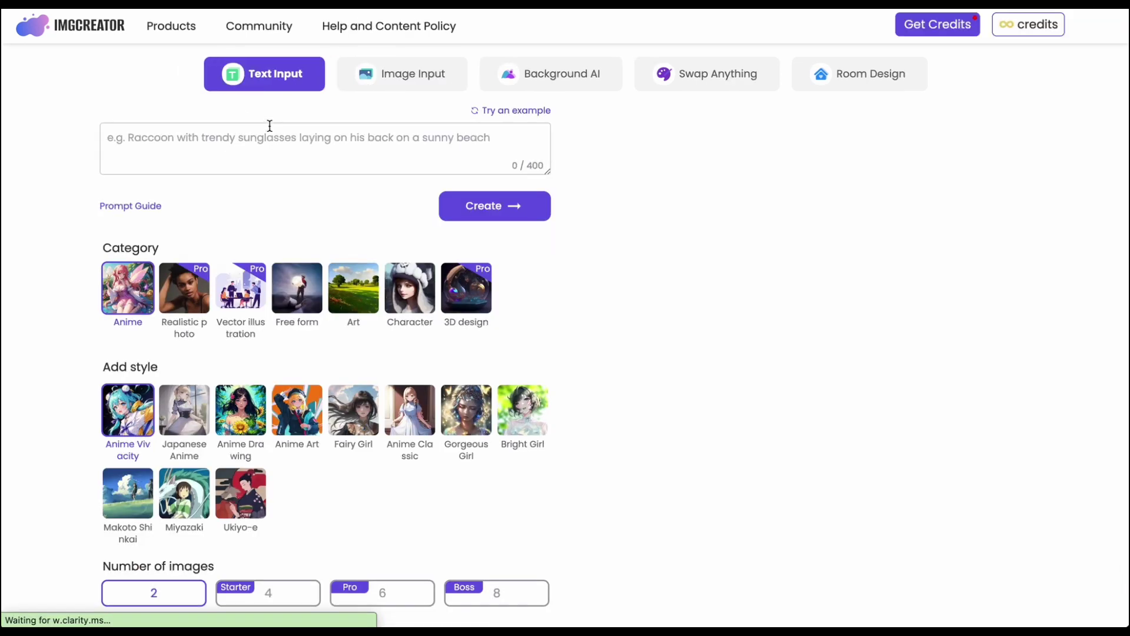
{"action": "left_click", "coordinate": [415, 90]}
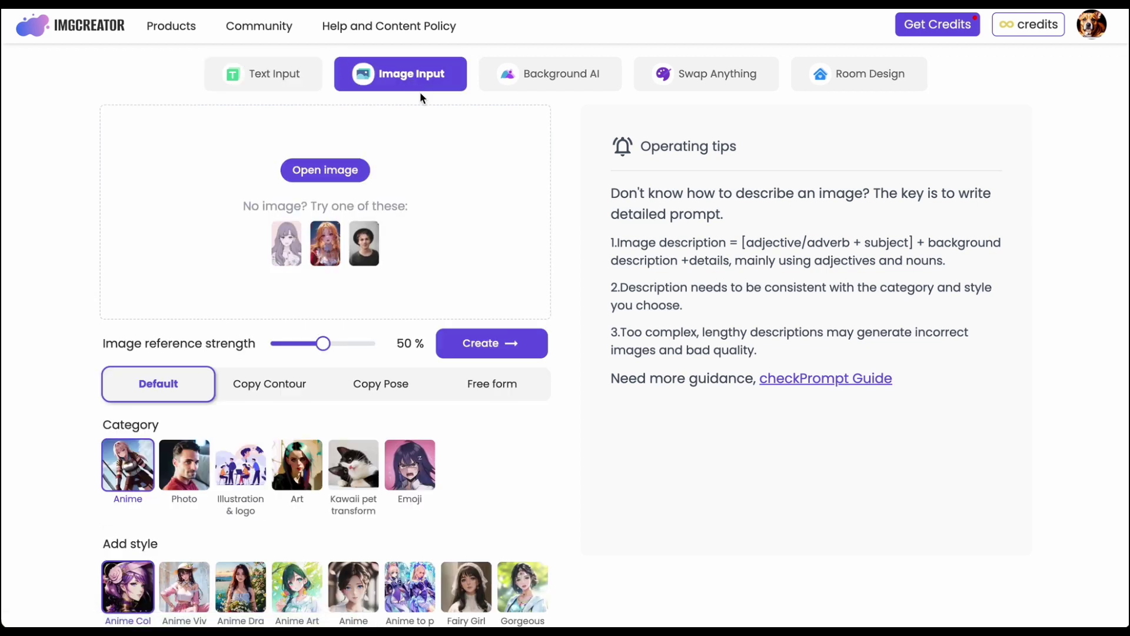
{"action": "scroll", "coordinate": [250, 397], "scroll_direction": "down", "scroll_amount": 1}
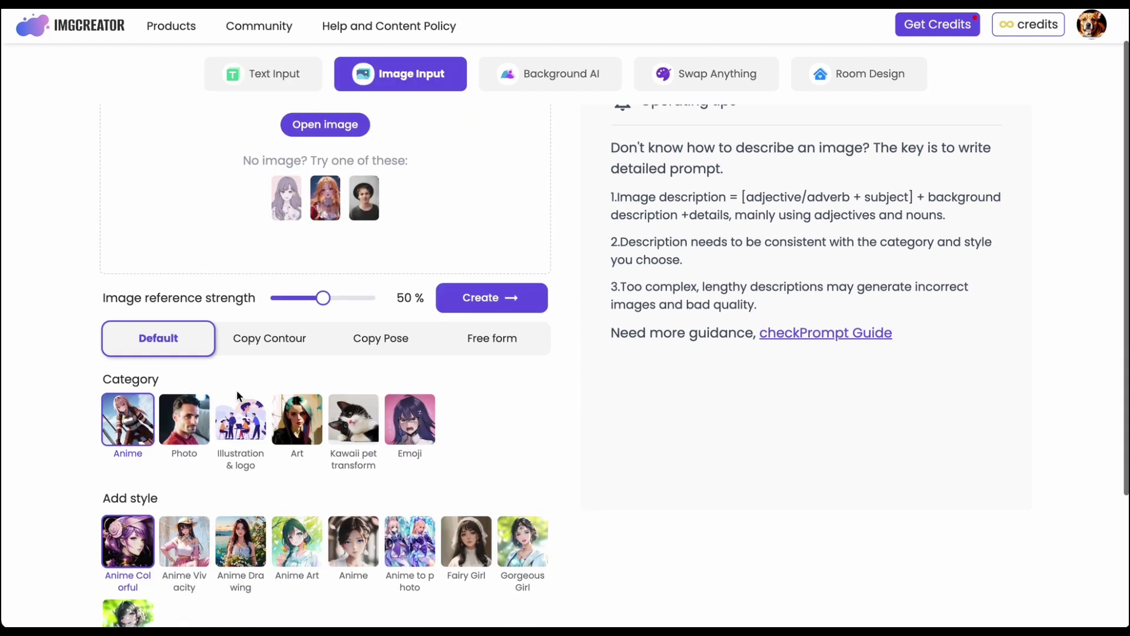
{"action": "left_click", "coordinate": [296, 352]}
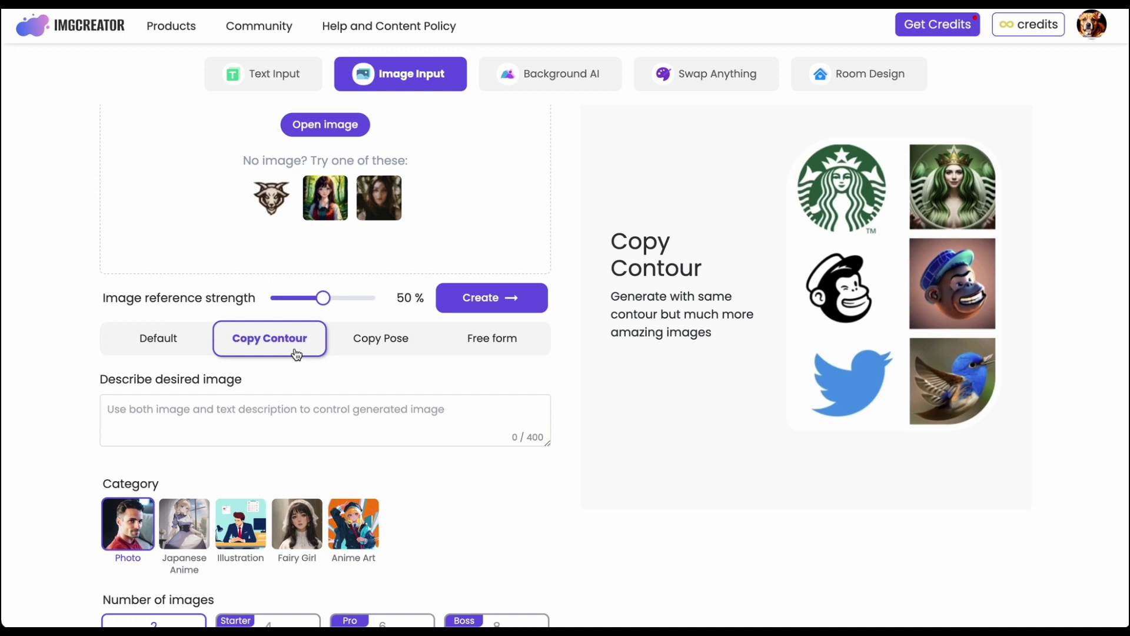
{"action": "left_click", "coordinate": [399, 351]}
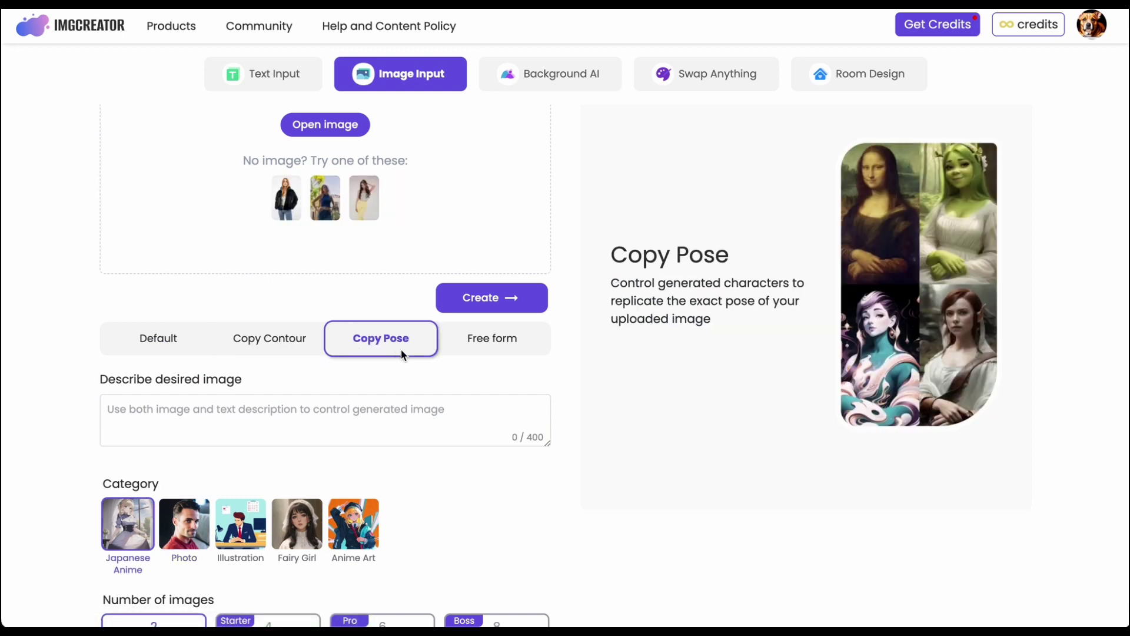
{"action": "left_click", "coordinate": [500, 343]}
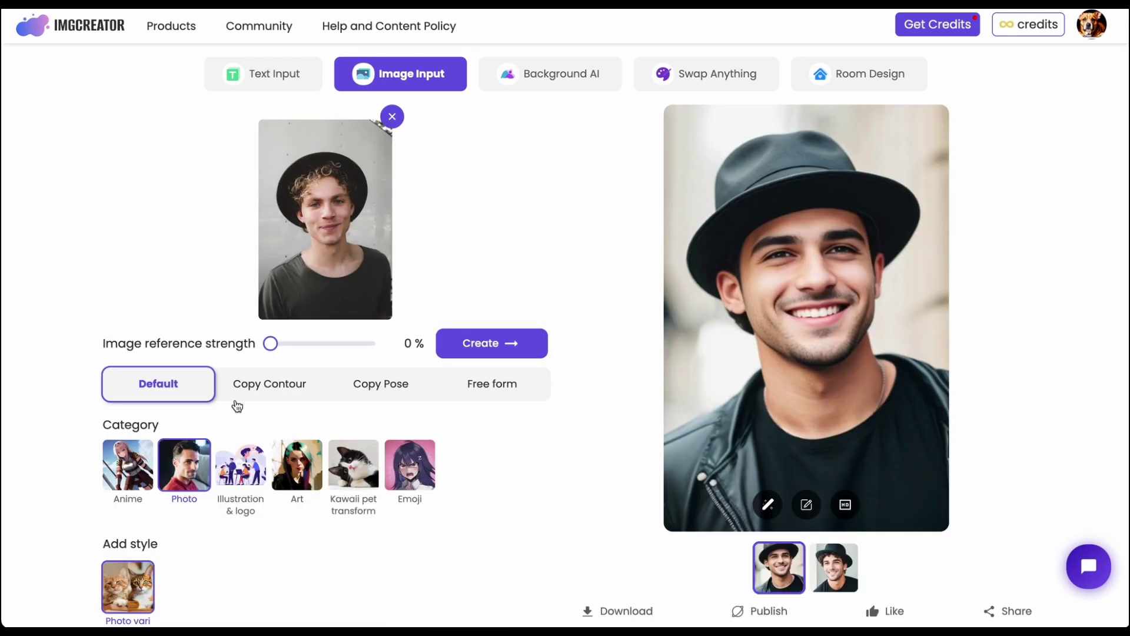
{"action": "left_click", "coordinate": [276, 382]}
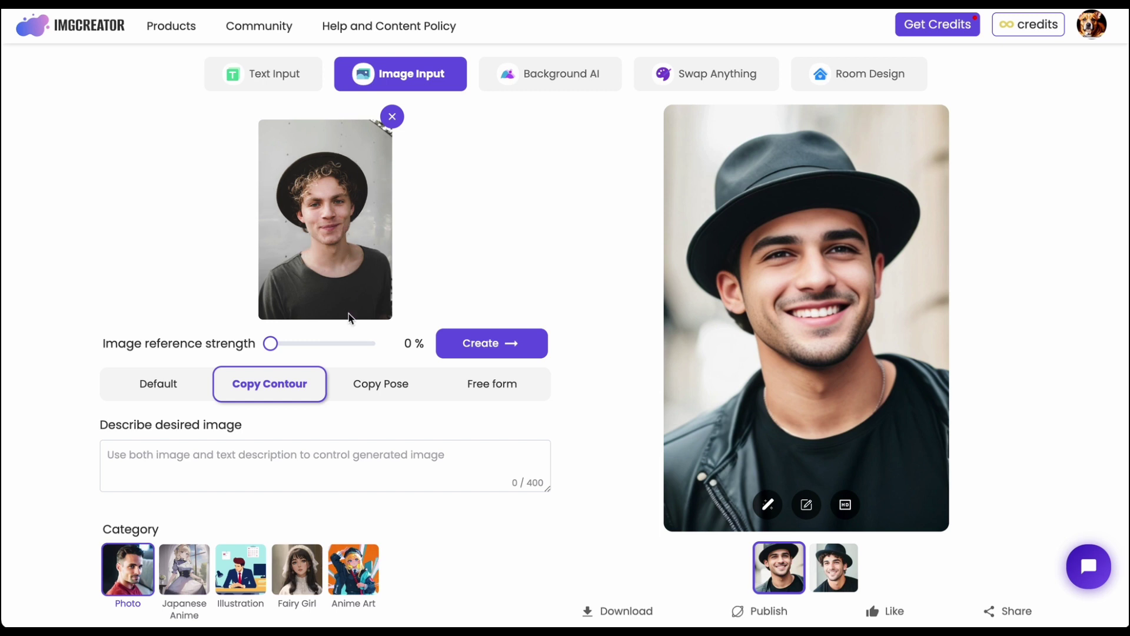
Describe 'a girl', set reference strength to about 52%, generate, then adjust strength to 54%
{"action": "left_click", "coordinate": [209, 454]}
{"action": "type", "text": "a "}
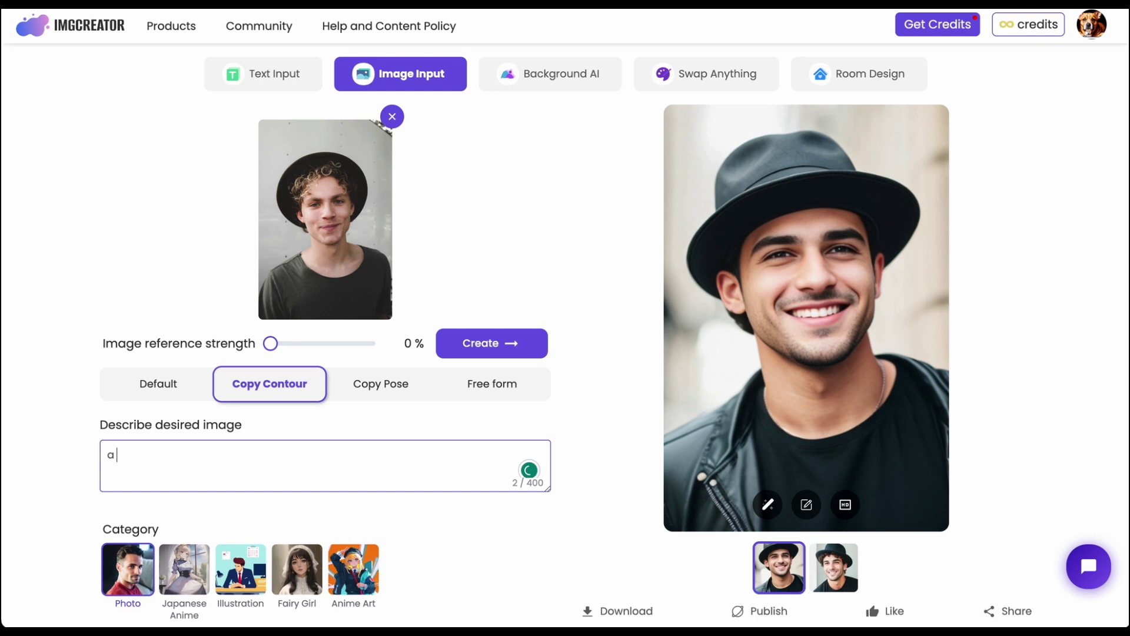
{"action": "type", "text": "girl"}
{"action": "left_click", "coordinate": [461, 352]}
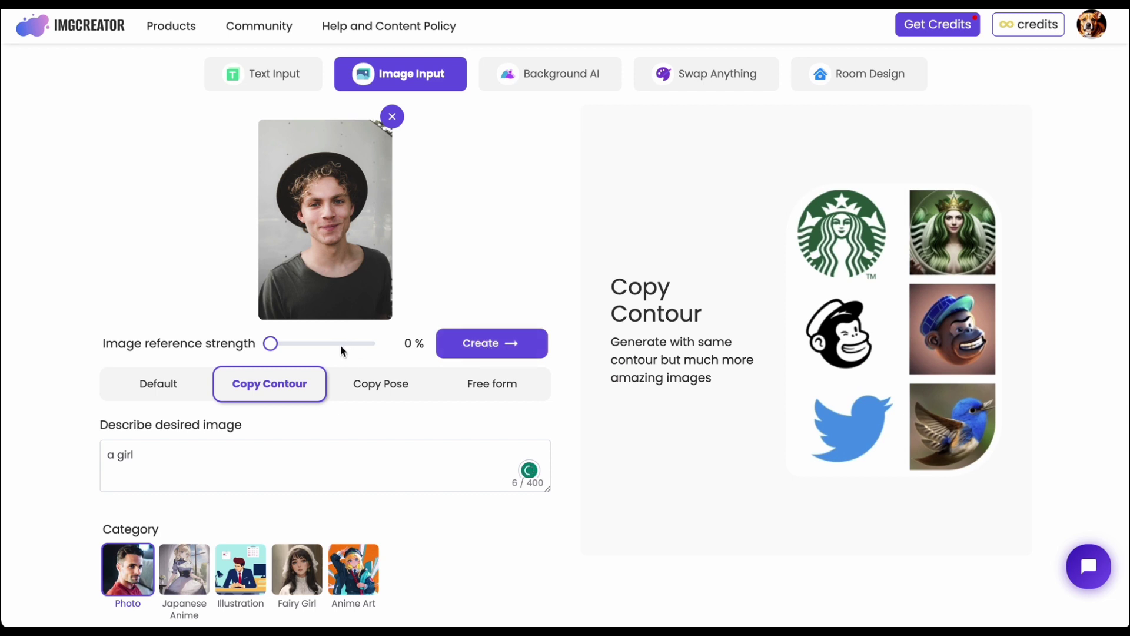
{"action": "left_click", "coordinate": [325, 343]}
{"action": "left_click", "coordinate": [492, 341]}
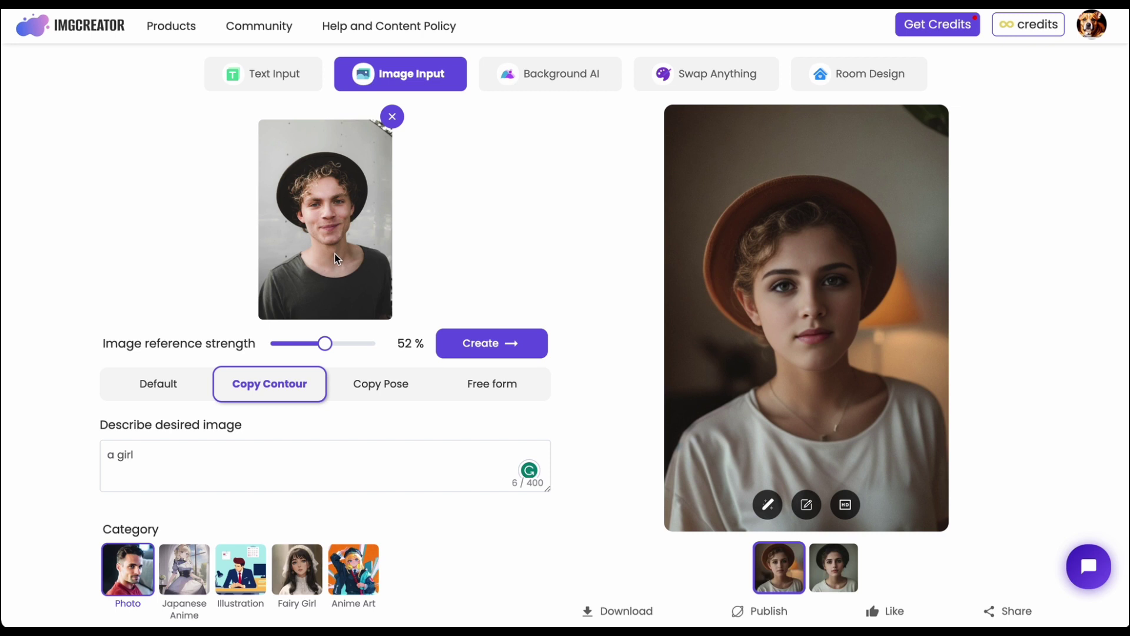
{"action": "mouse_move", "coordinate": [325, 344]}
{"action": "left_mouse_down"}
{"action": "mouse_move", "coordinate": [346, 345]}
{"action": "mouse_move", "coordinate": [327, 347]}
{"action": "left_mouse_up"}
Return to the homepage, open AI Studio and scroll through its upload guidance and style examples
{"action": "left_click", "coordinate": [98, 28]}
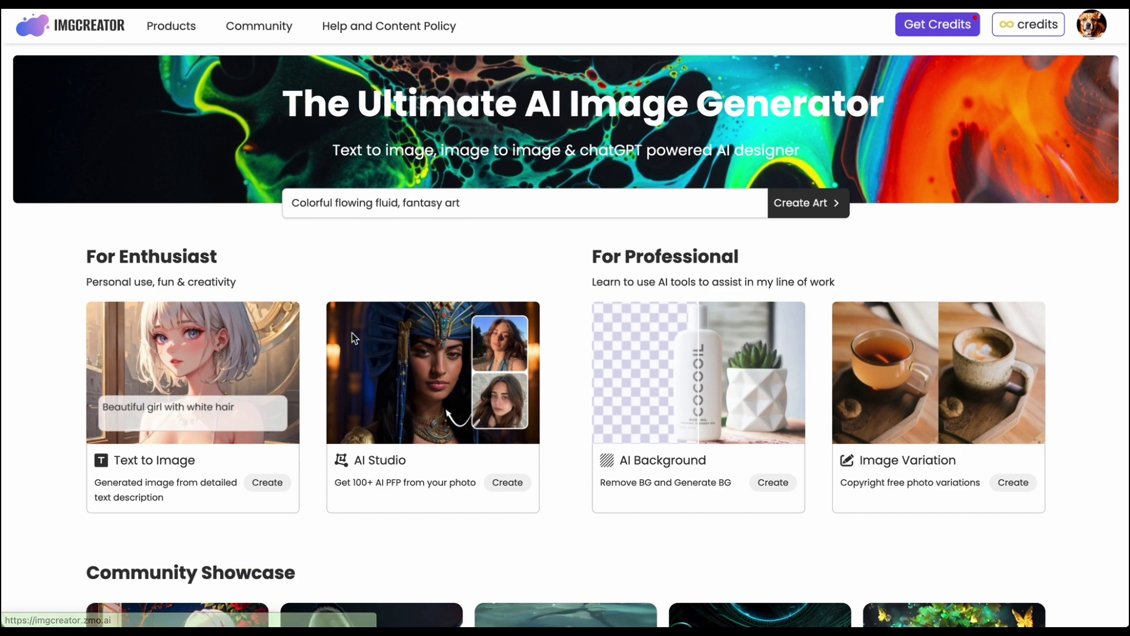
{"action": "left_click", "coordinate": [383, 409]}
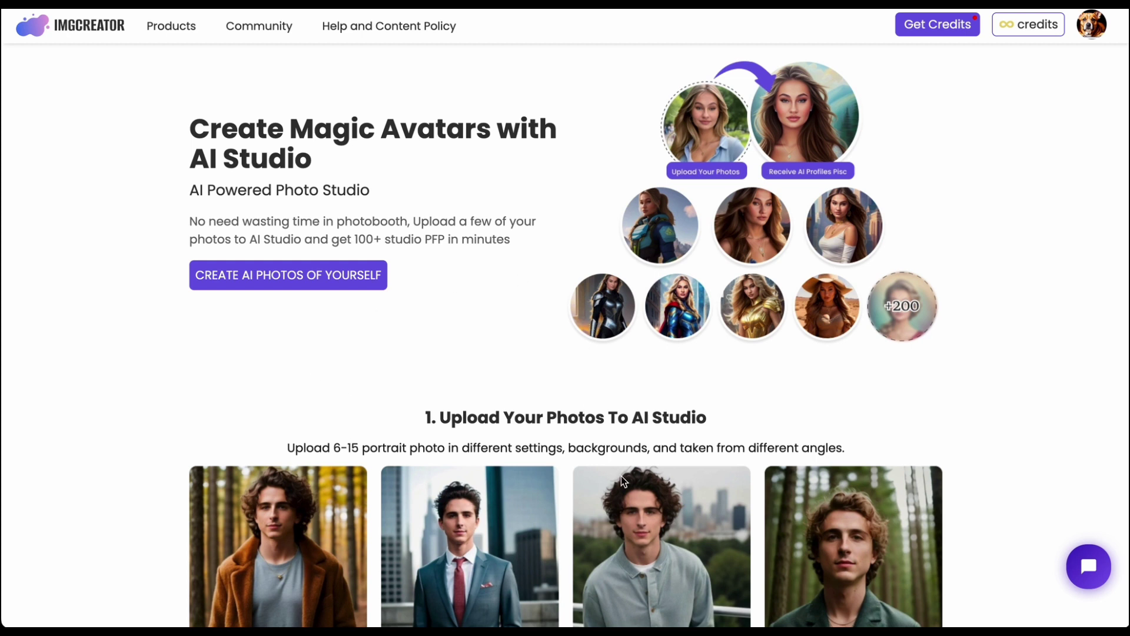
{"action": "scroll", "coordinate": [621, 476], "scroll_direction": "down", "scroll_amount": 4}
{"action": "scroll", "coordinate": [621, 476], "scroll_direction": "down", "scroll_amount": 1}
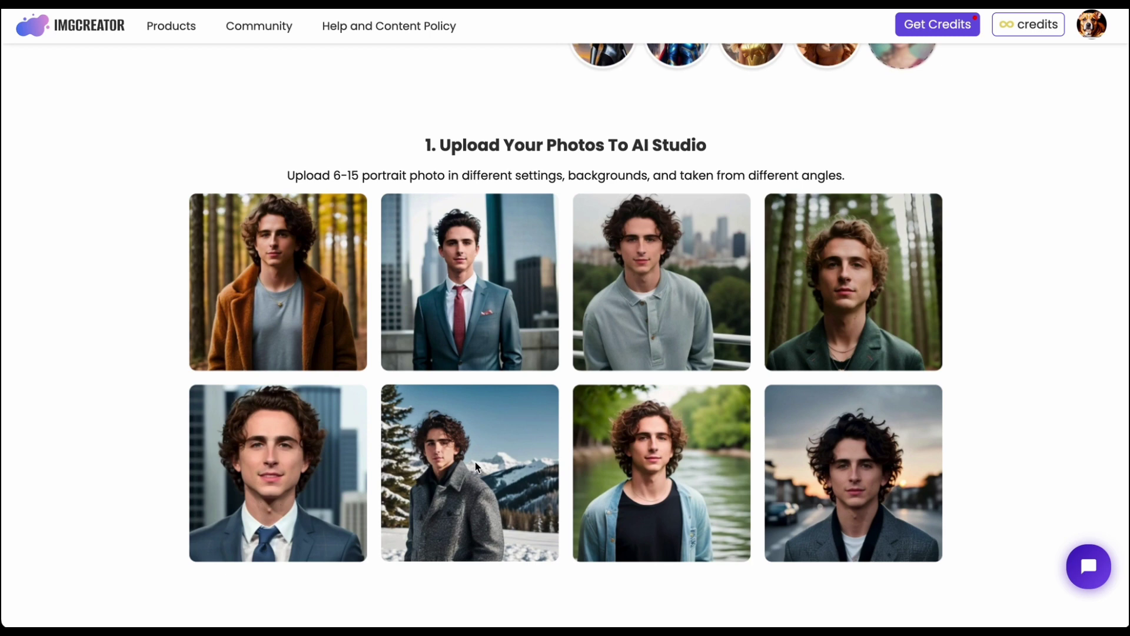
{"action": "scroll", "coordinate": [475, 460], "scroll_direction": "down", "scroll_amount": 8}
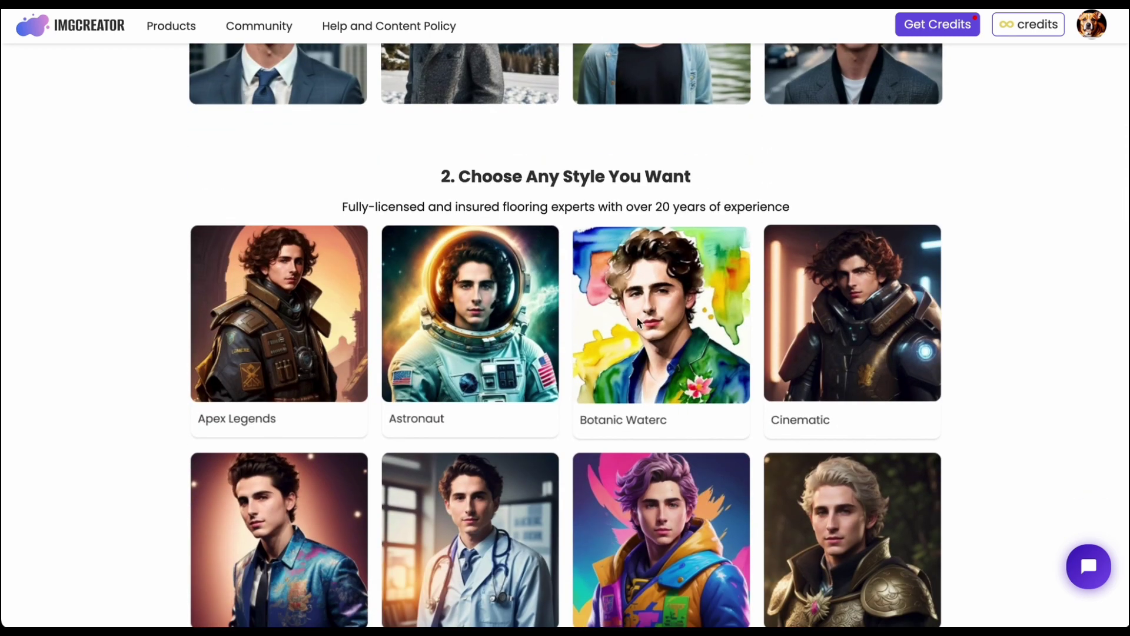
{"action": "scroll", "coordinate": [632, 535], "scroll_direction": "down", "scroll_amount": 1}
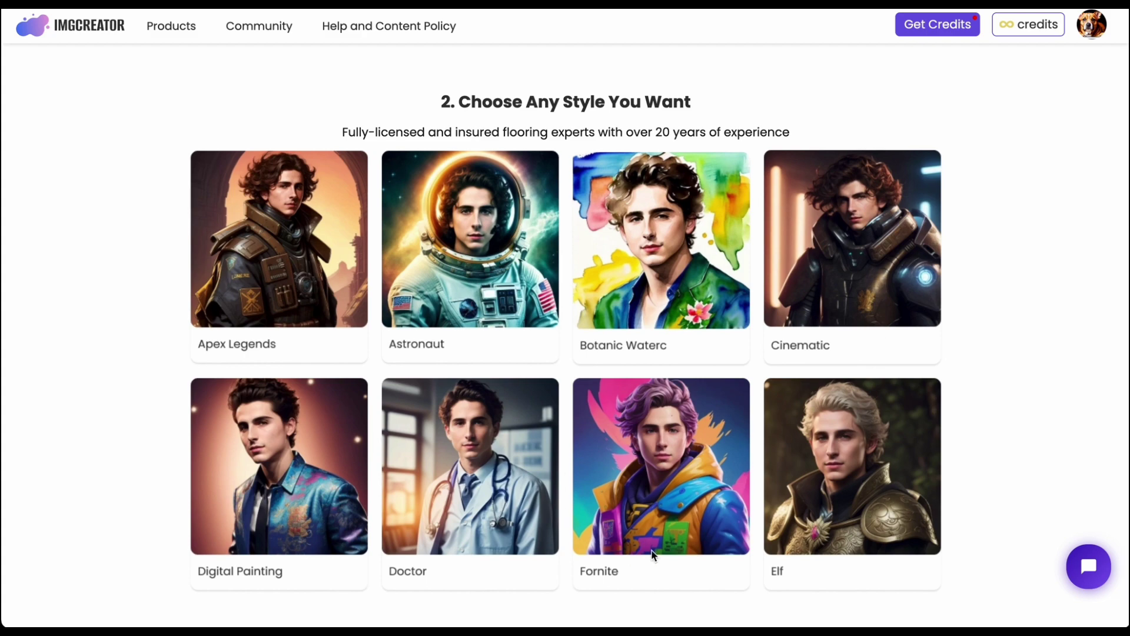
{"action": "scroll", "coordinate": [651, 547], "scroll_direction": "up", "scroll_amount": 10}
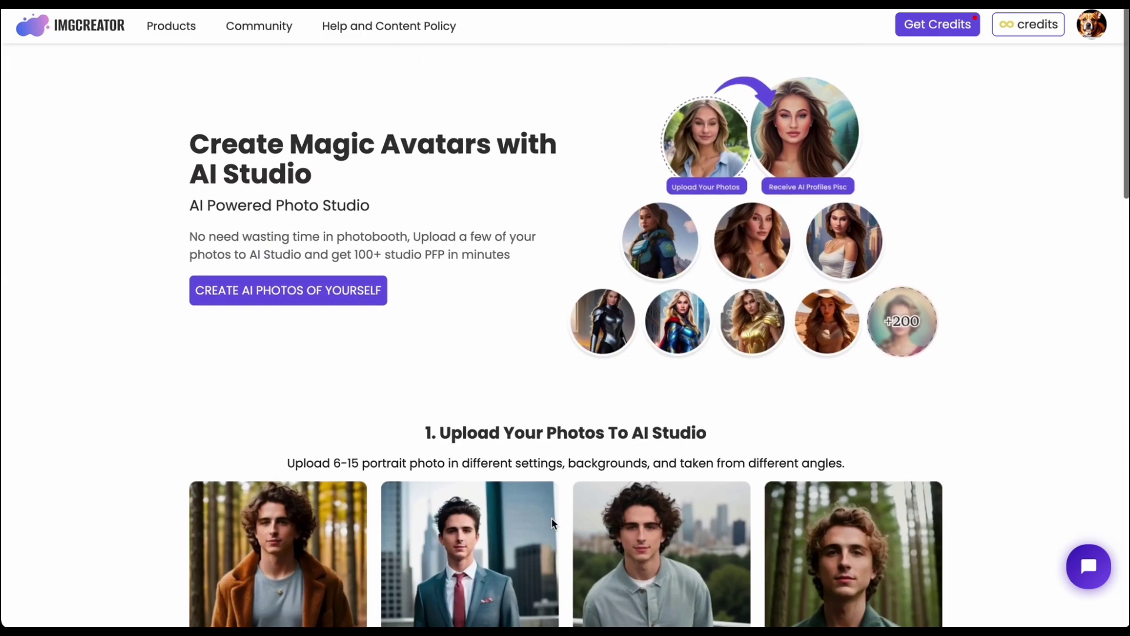
Start creating AI photos of yourself and scroll through the male style options
{"action": "left_click", "coordinate": [282, 280]}
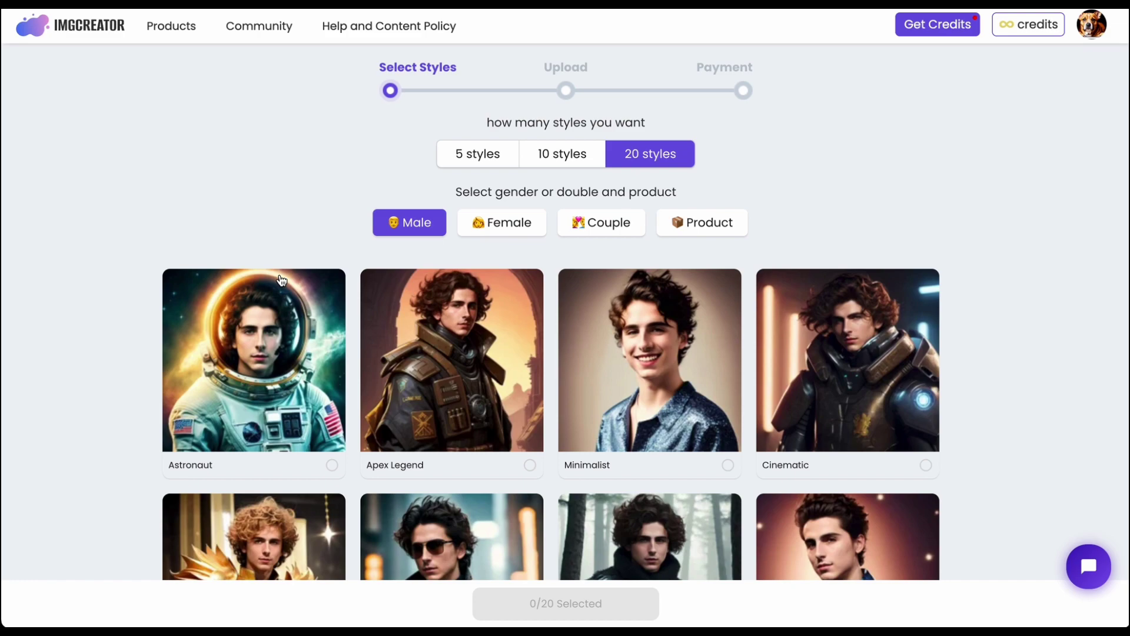
{"action": "scroll", "coordinate": [511, 289], "scroll_direction": "down", "scroll_amount": 5}
{"action": "scroll", "coordinate": [510, 288], "scroll_direction": "down", "scroll_amount": 6}
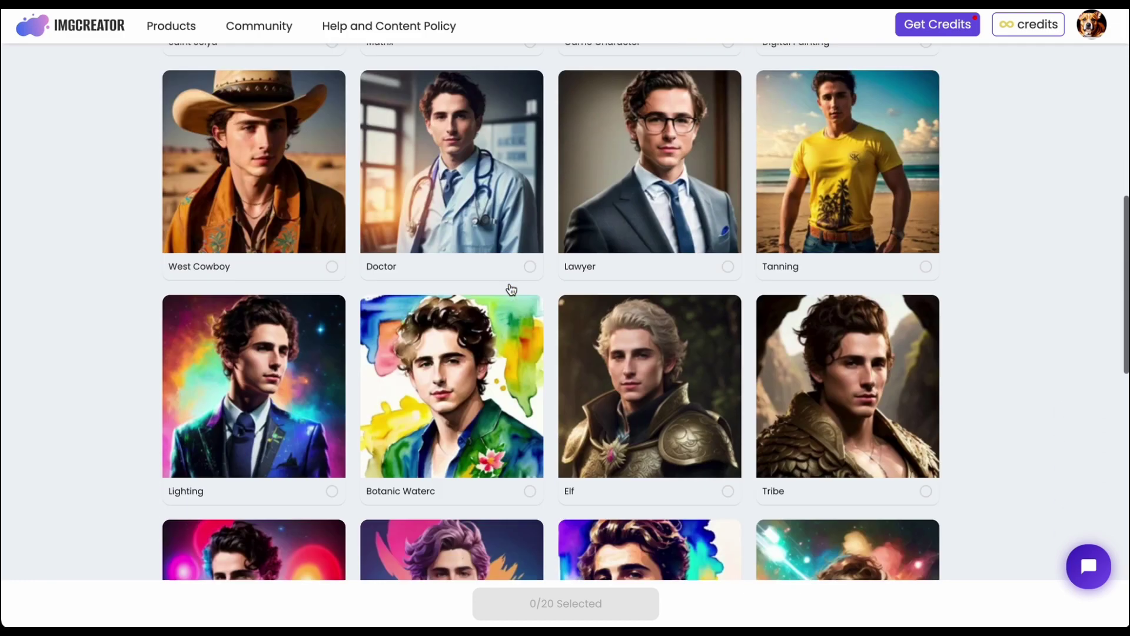
{"action": "scroll", "coordinate": [511, 288], "scroll_direction": "up", "scroll_amount": 6}
{"action": "scroll", "coordinate": [511, 289], "scroll_direction": "down", "scroll_amount": 2}
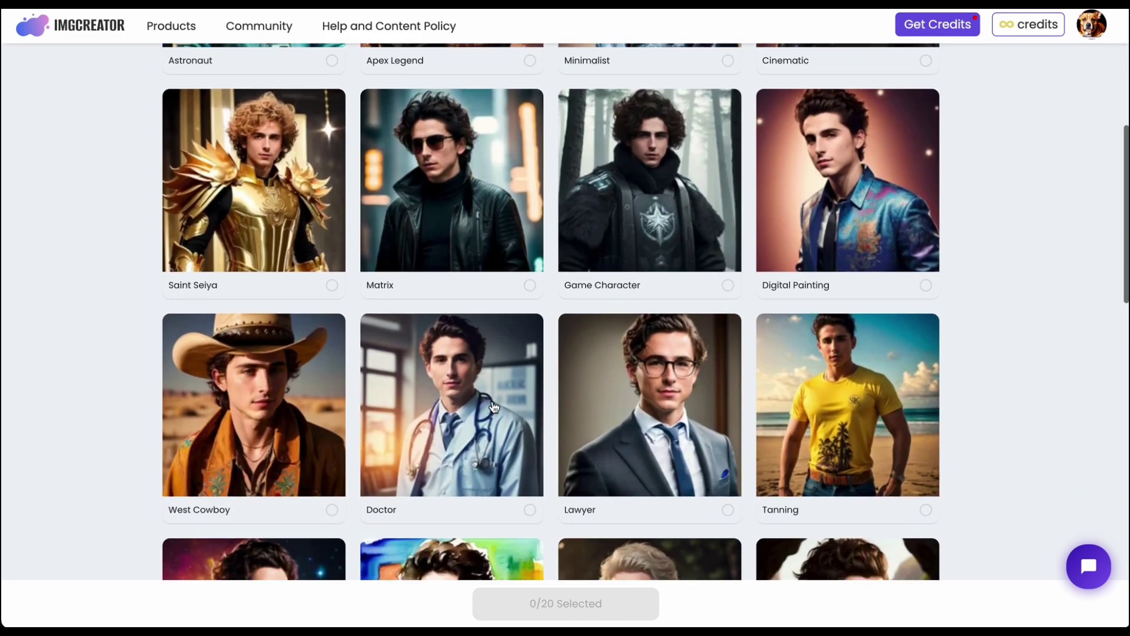
{"action": "scroll", "coordinate": [685, 503], "scroll_direction": "down", "scroll_amount": 8}
{"action": "scroll", "coordinate": [682, 504], "scroll_direction": "down", "scroll_amount": 9}
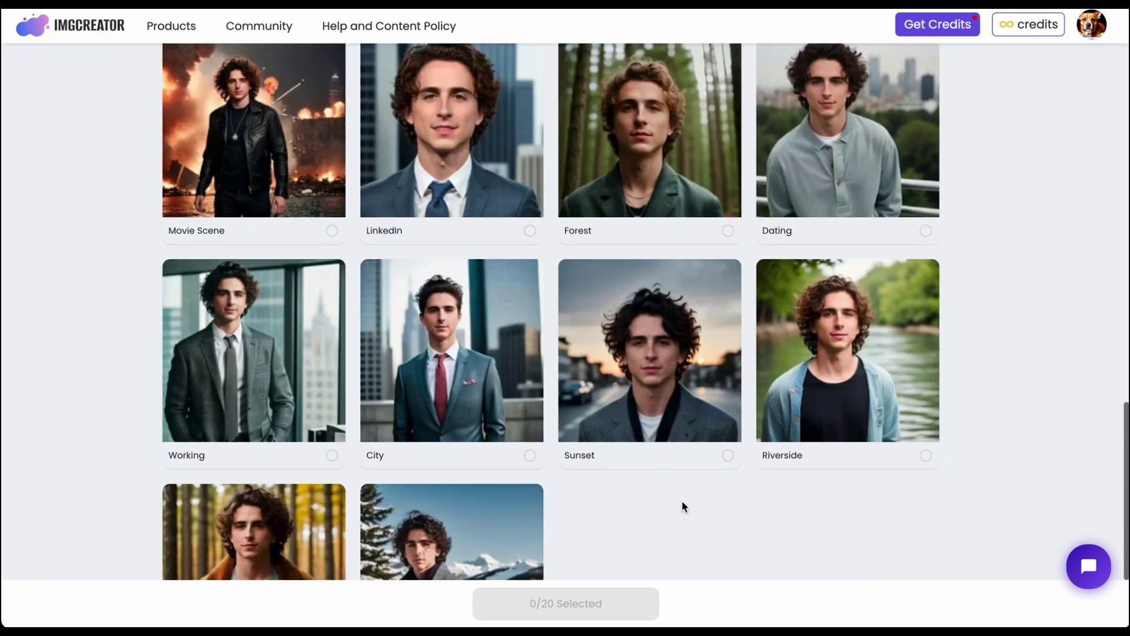
{"action": "scroll", "coordinate": [677, 487], "scroll_direction": "down", "scroll_amount": 1}
{"action": "scroll", "coordinate": [673, 479], "scroll_direction": "up", "scroll_amount": 1}
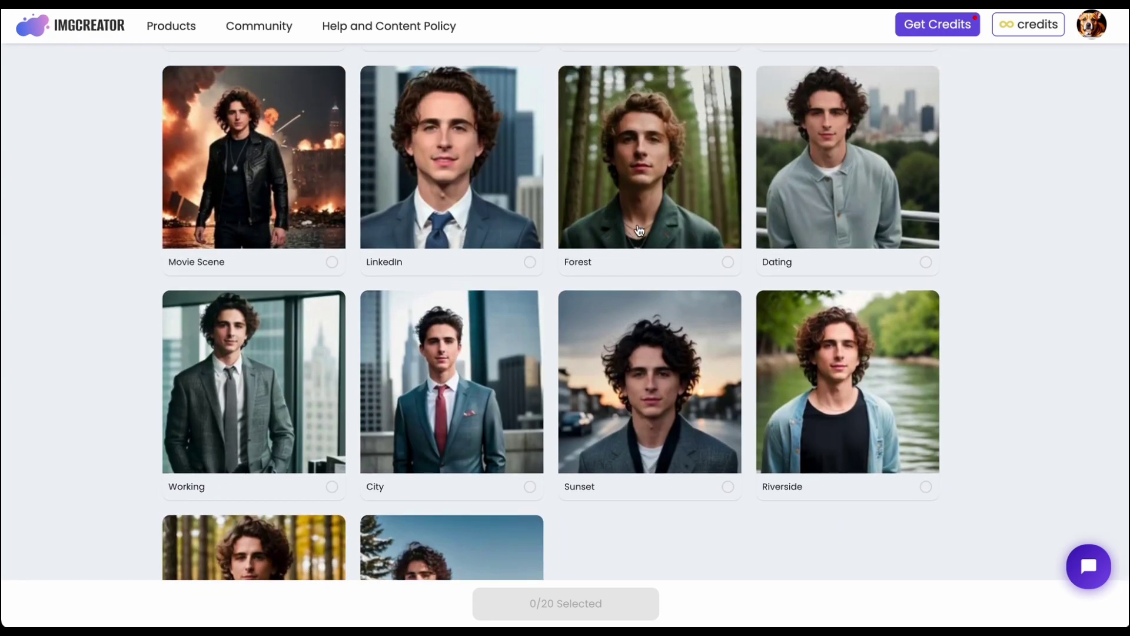
{"action": "scroll", "coordinate": [839, 417], "scroll_direction": "down", "scroll_amount": 3}
{"action": "scroll", "coordinate": [840, 417], "scroll_direction": "up", "scroll_amount": 14}
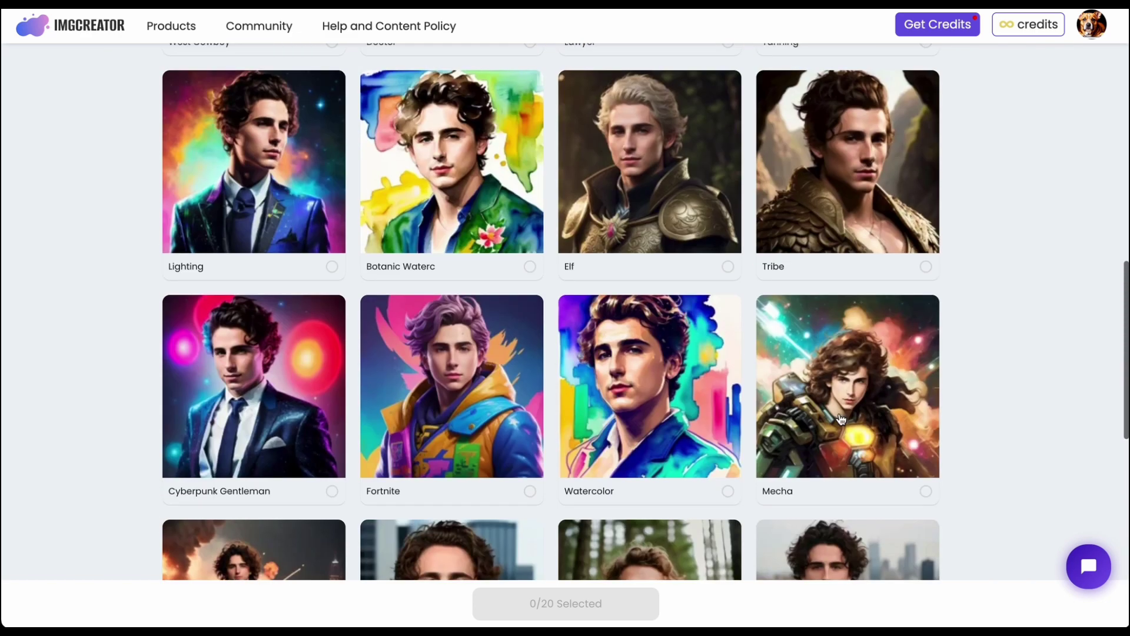
{"action": "scroll", "coordinate": [766, 406], "scroll_direction": "up", "scroll_amount": 9}
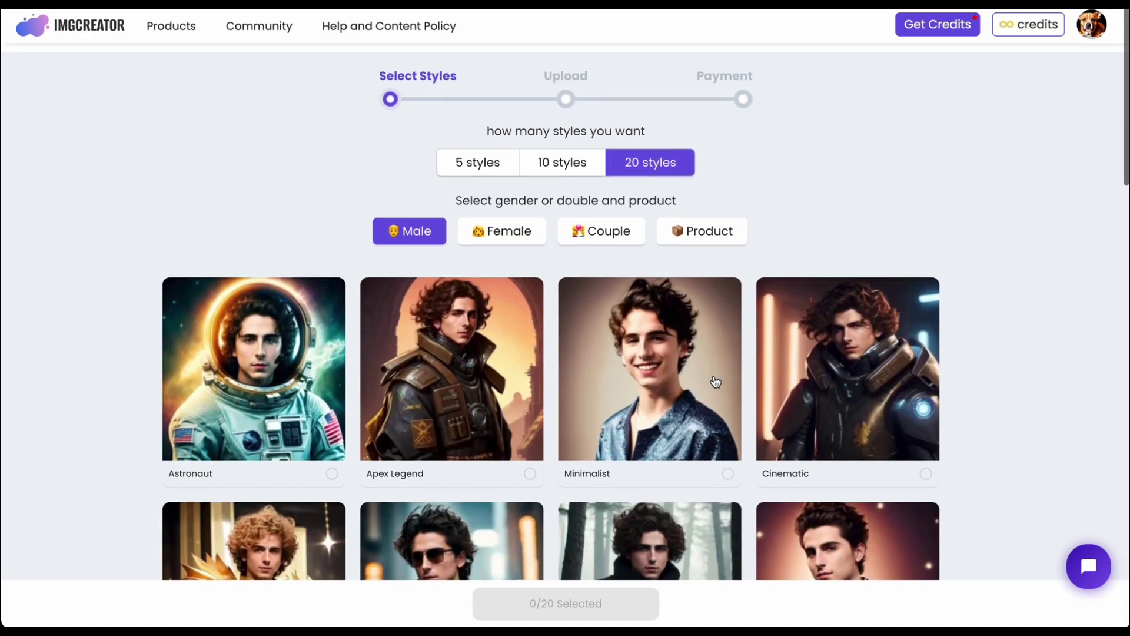
Switch to the Couple category and browse its styles like Fantasy Starry and Watercolor
{"action": "left_click", "coordinate": [618, 224]}
{"action": "scroll", "coordinate": [645, 395], "scroll_direction": "down", "scroll_amount": 1}
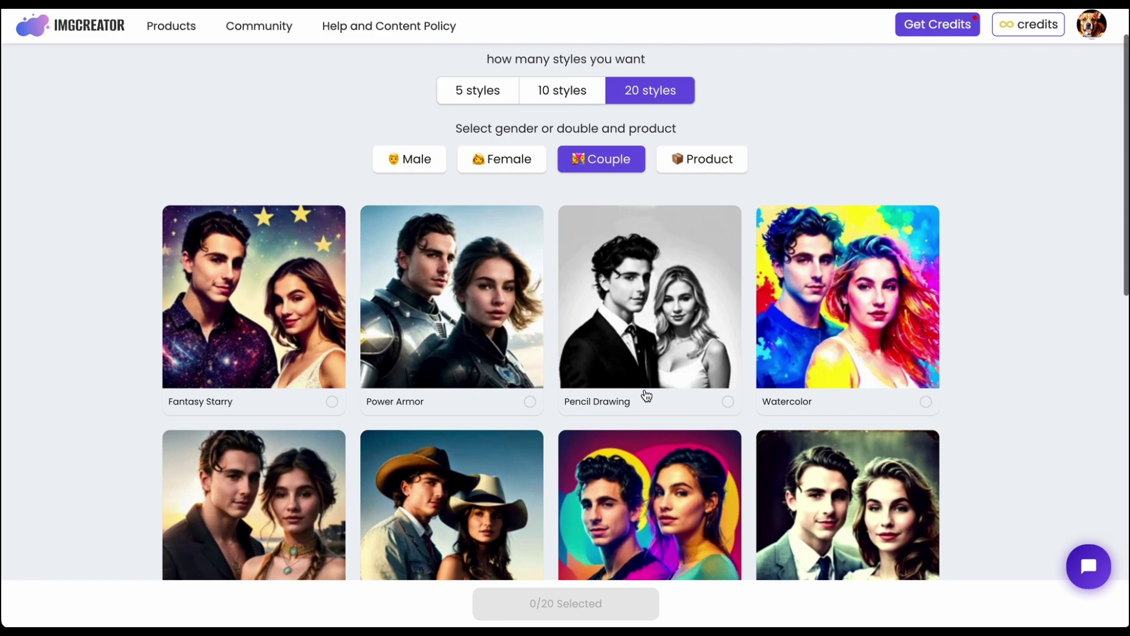
{"action": "scroll", "coordinate": [537, 502], "scroll_direction": "down", "scroll_amount": 6}
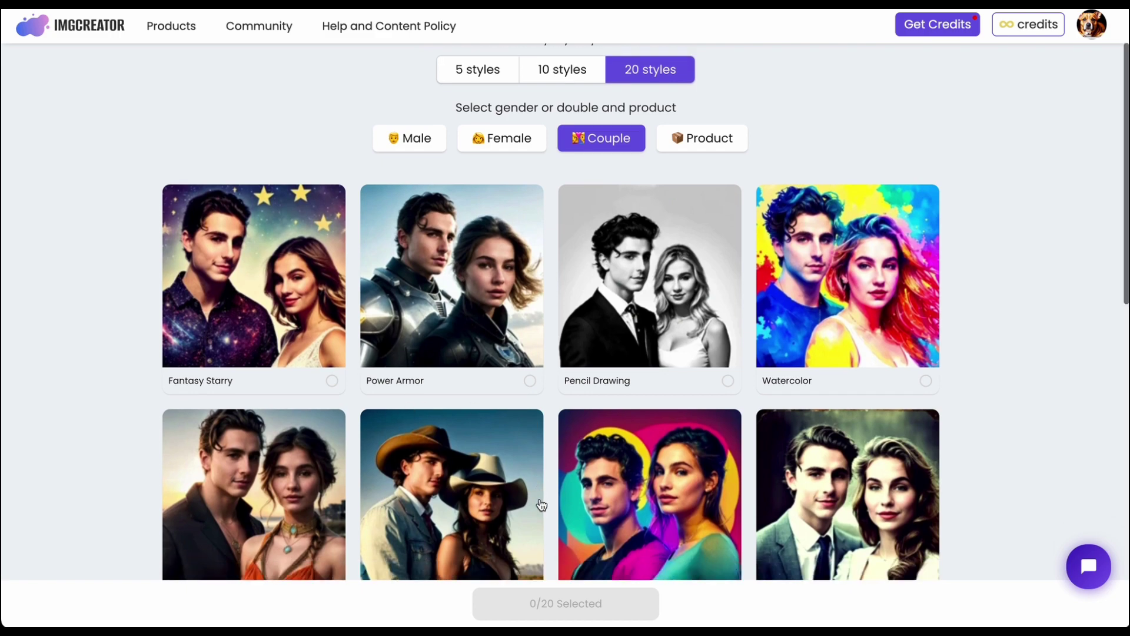
{"action": "scroll", "coordinate": [541, 503], "scroll_direction": "down", "scroll_amount": 5}
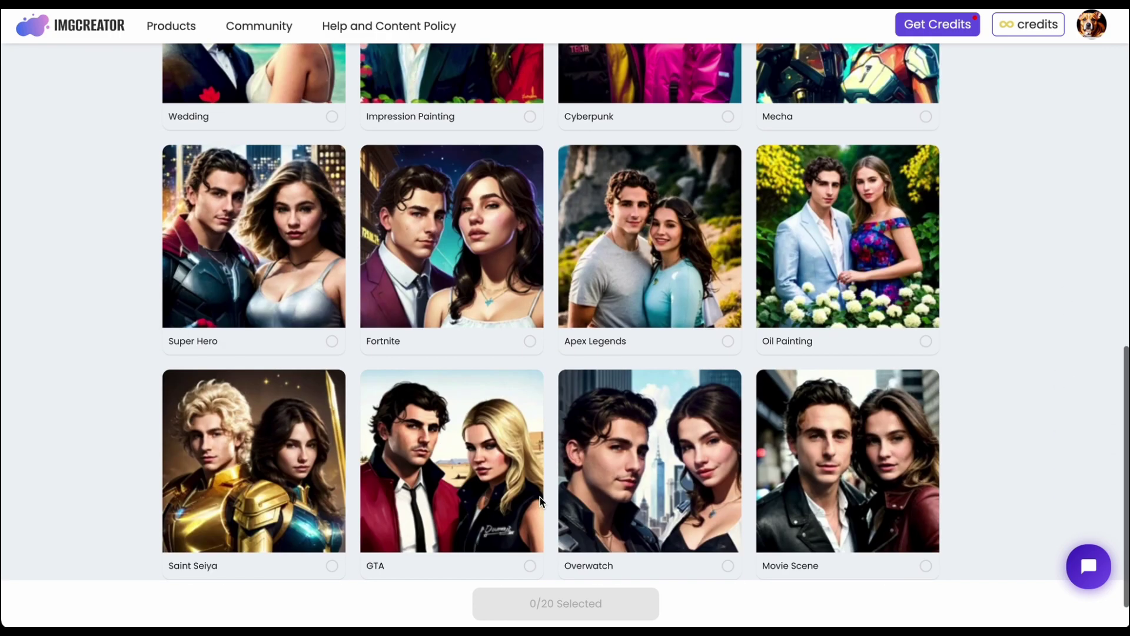
{"action": "scroll", "coordinate": [645, 499], "scroll_direction": "down", "scroll_amount": 1}
{"action": "scroll", "coordinate": [646, 499], "scroll_direction": "up", "scroll_amount": 13}
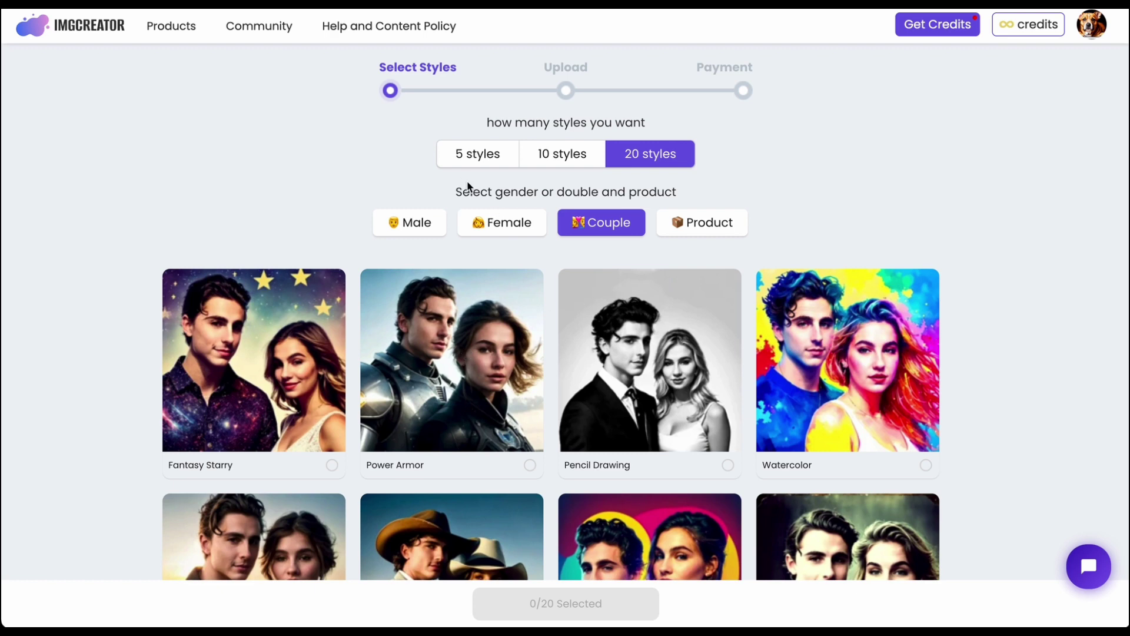
Return to the main site and open the Onboarding Tutorial's For Professional overview
{"action": "left_click", "coordinate": [69, 26]}
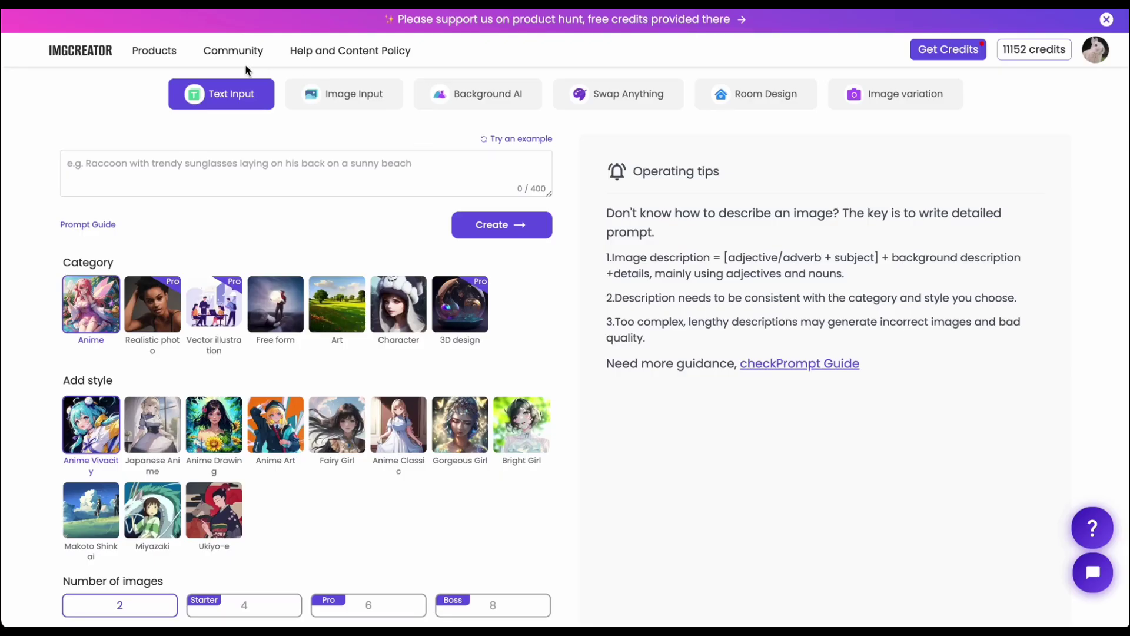
{"action": "left_click", "coordinate": [337, 48]}
{"action": "left_click", "coordinate": [323, 98]}
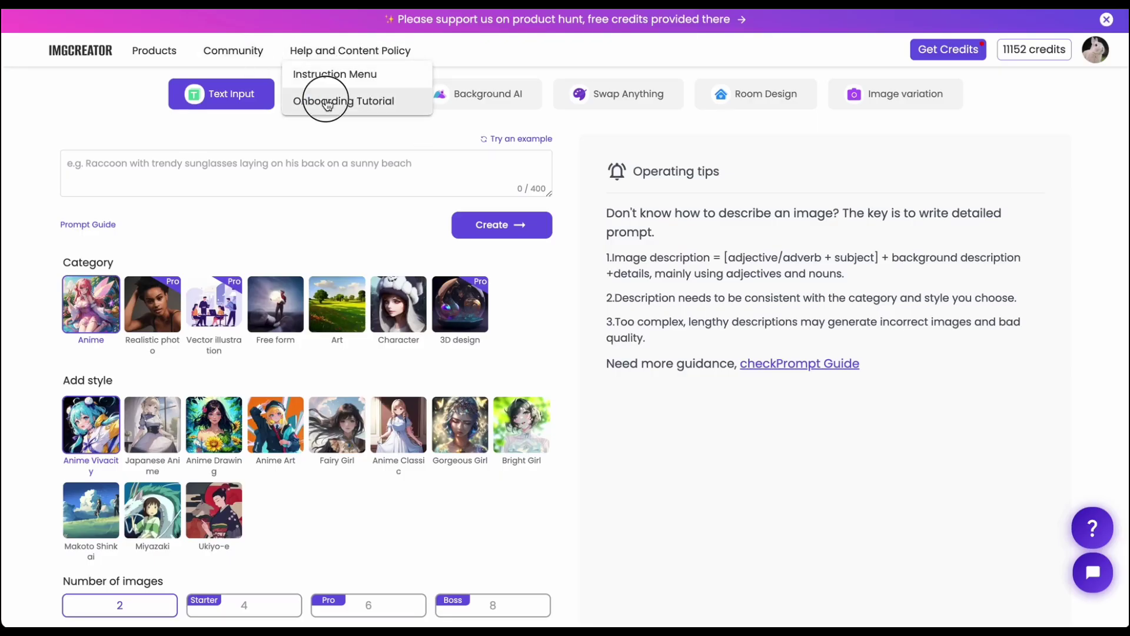
{"action": "left_click", "coordinate": [690, 412]}
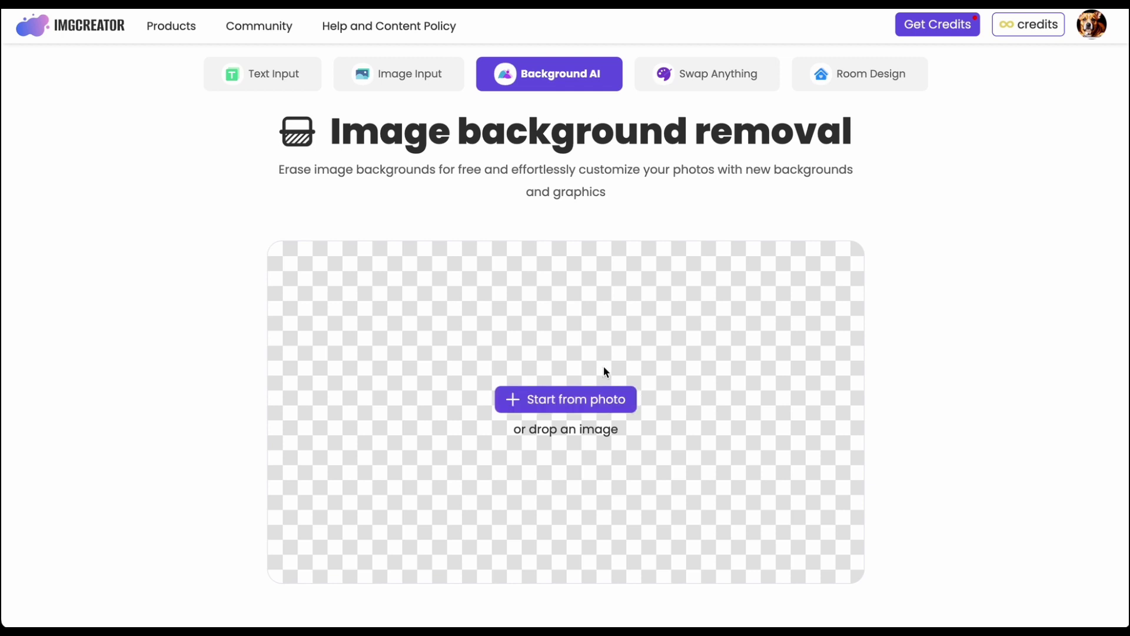
Drag the coffee-machine PNG from the Downloads window onto the Background AI drop zone
{"action": "key", "text": "super+Tab"}
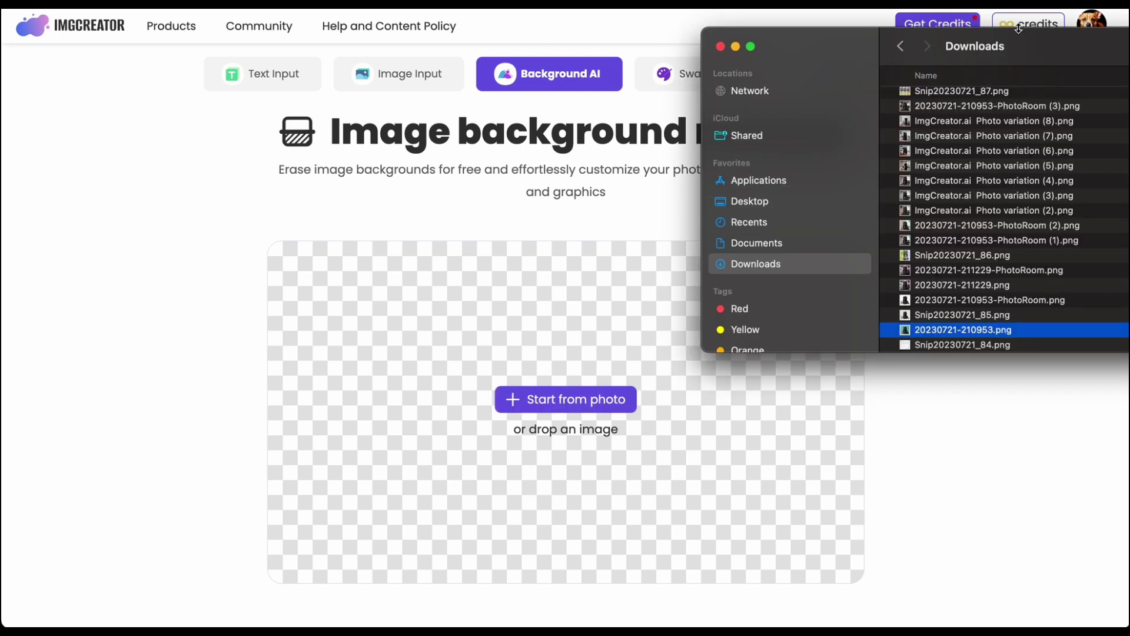
{"action": "left_click_drag", "start_coordinate": [1018, 28], "coordinate": [1106, 14]}
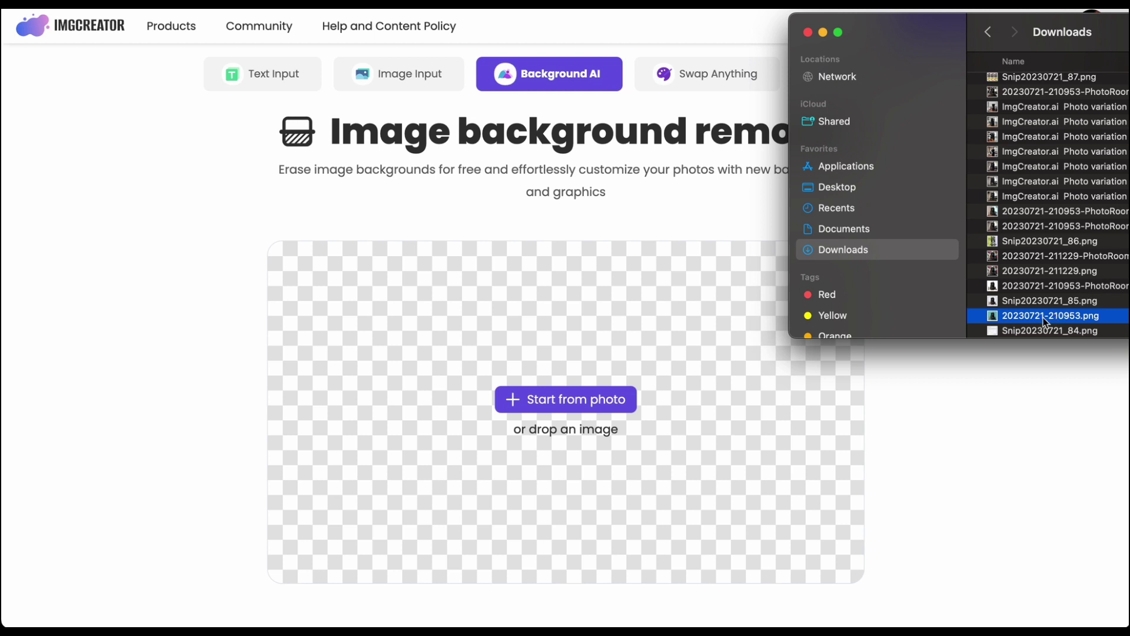
{"action": "left_click_drag", "start_coordinate": [1044, 322], "coordinate": [556, 388]}
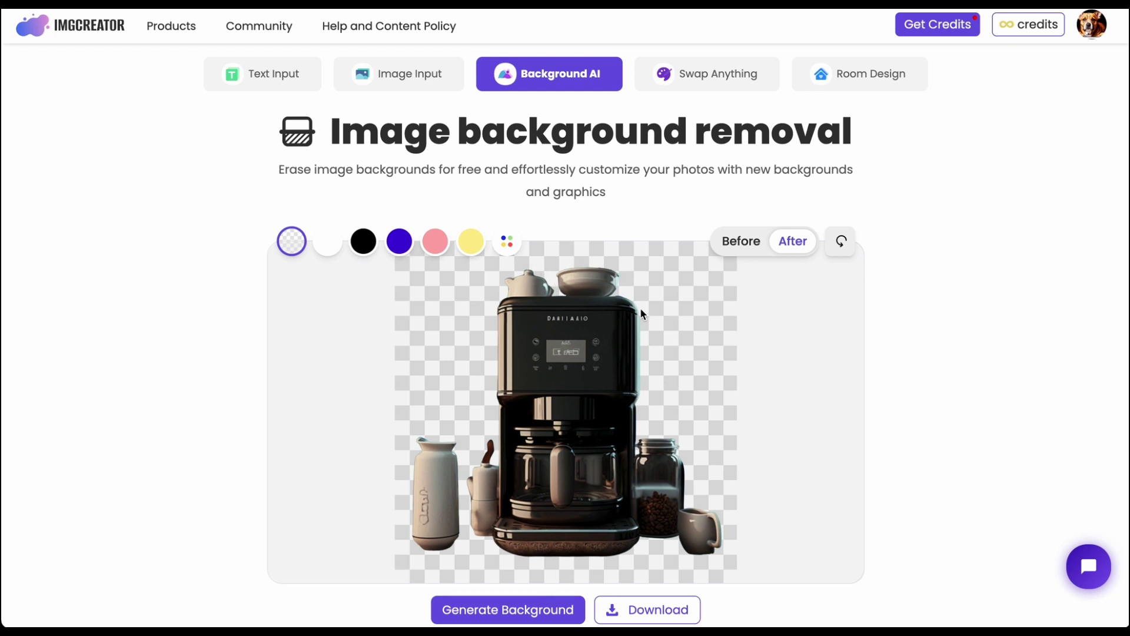
Try white, black, blue, pink and yellow backgrounds, then set a custom pink (225/117/117)
{"action": "scroll", "coordinate": [518, 415], "scroll_direction": "down", "scroll_amount": 1}
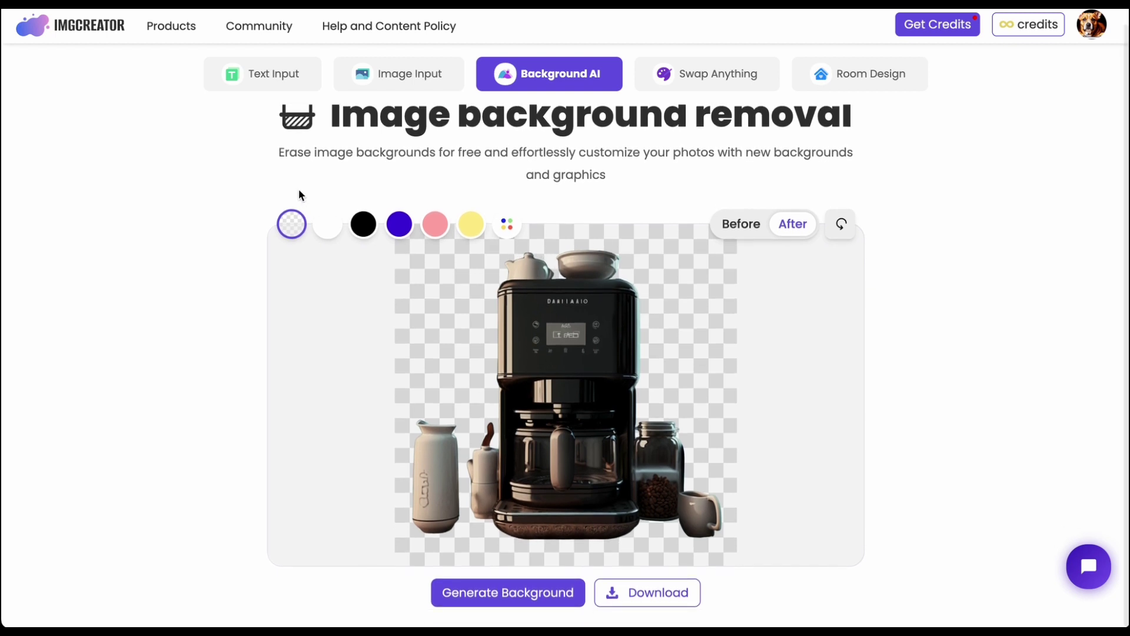
{"action": "left_click", "coordinate": [325, 228]}
{"action": "left_click", "coordinate": [364, 227]}
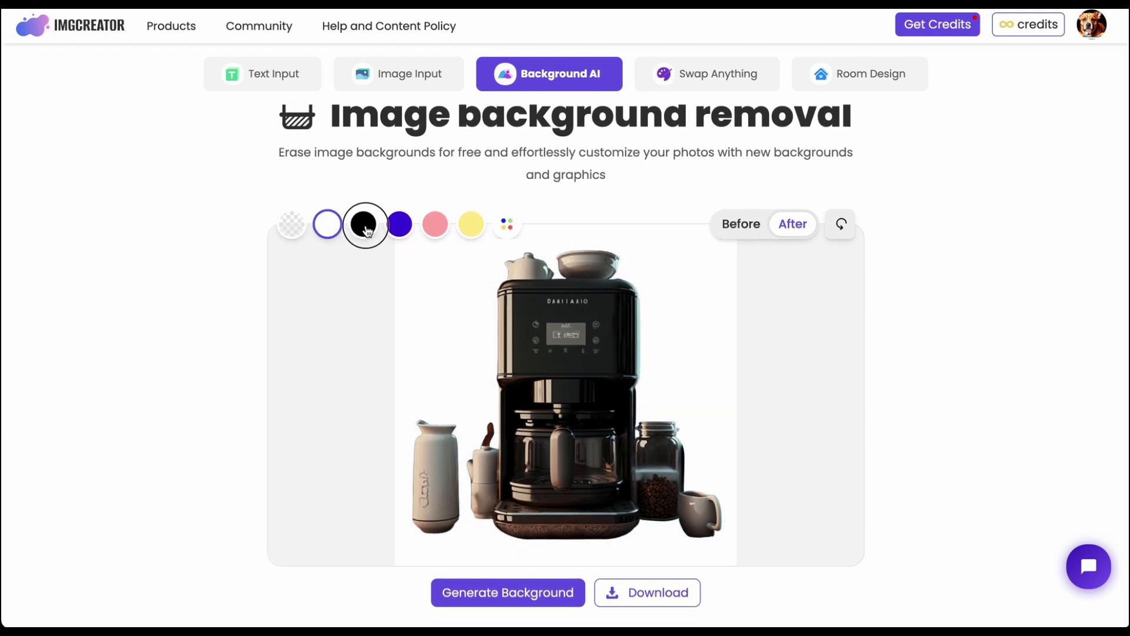
{"action": "left_click", "coordinate": [409, 229]}
{"action": "left_click", "coordinate": [441, 231]}
{"action": "left_click", "coordinate": [476, 232]}
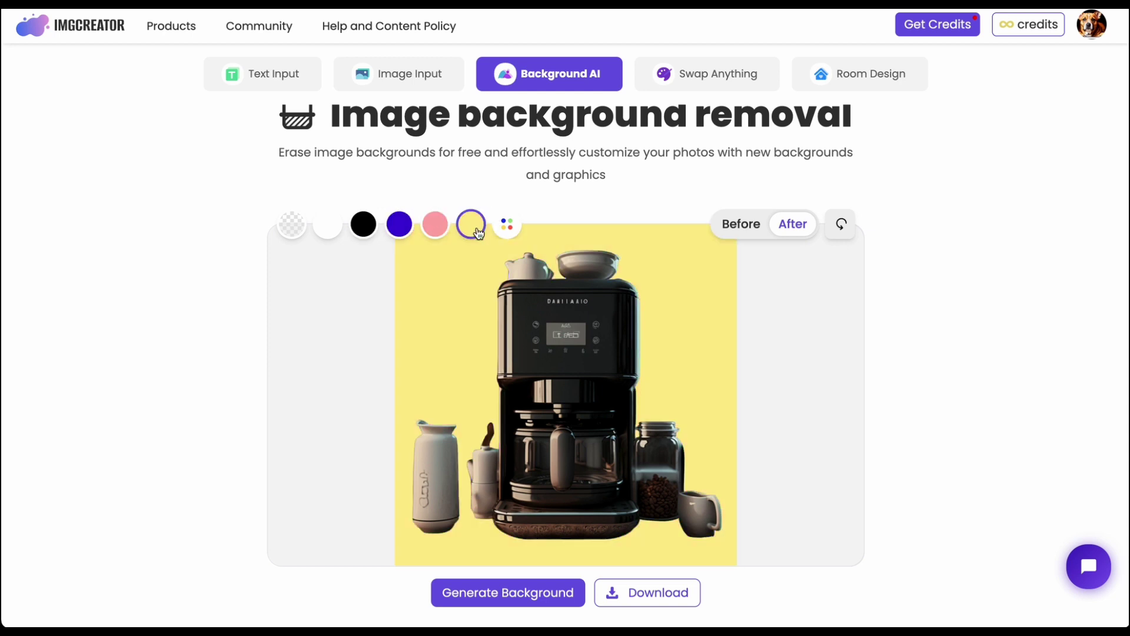
{"action": "left_click", "coordinate": [512, 229]}
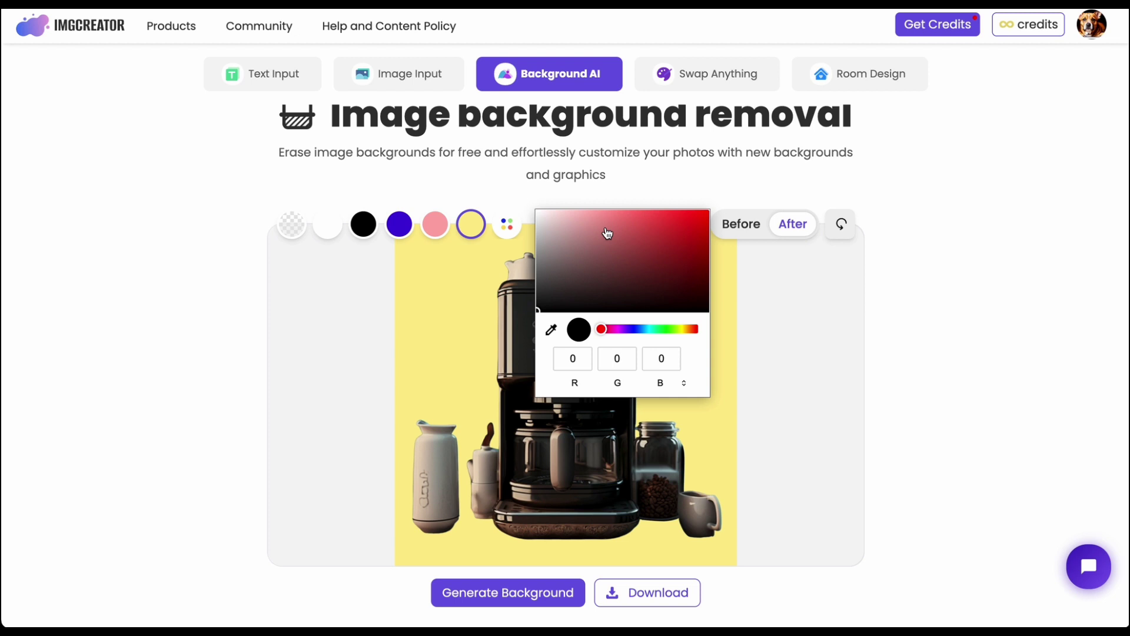
{"action": "mouse_move", "coordinate": [606, 233]}
{"action": "left_mouse_down"}
{"action": "mouse_move", "coordinate": [598, 245]}
{"action": "mouse_move", "coordinate": [605, 216]}
{"action": "mouse_move", "coordinate": [613, 236]}
{"action": "mouse_move", "coordinate": [626, 231]}
{"action": "mouse_move", "coordinate": [617, 224]}
{"action": "left_mouse_up"}
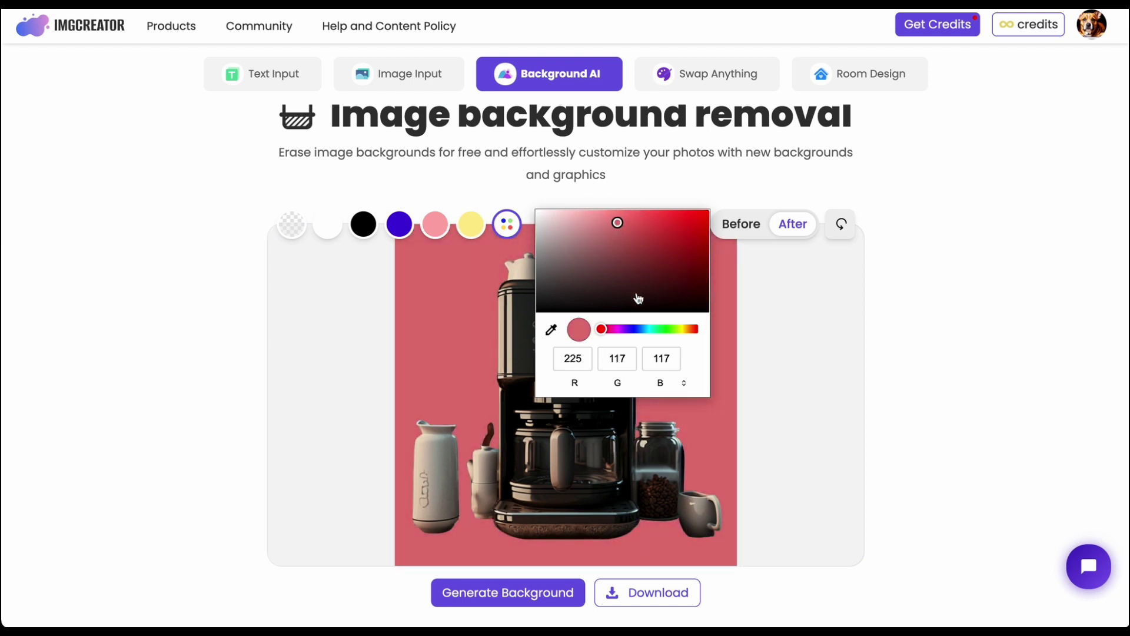
{"action": "left_click", "coordinate": [827, 330]}
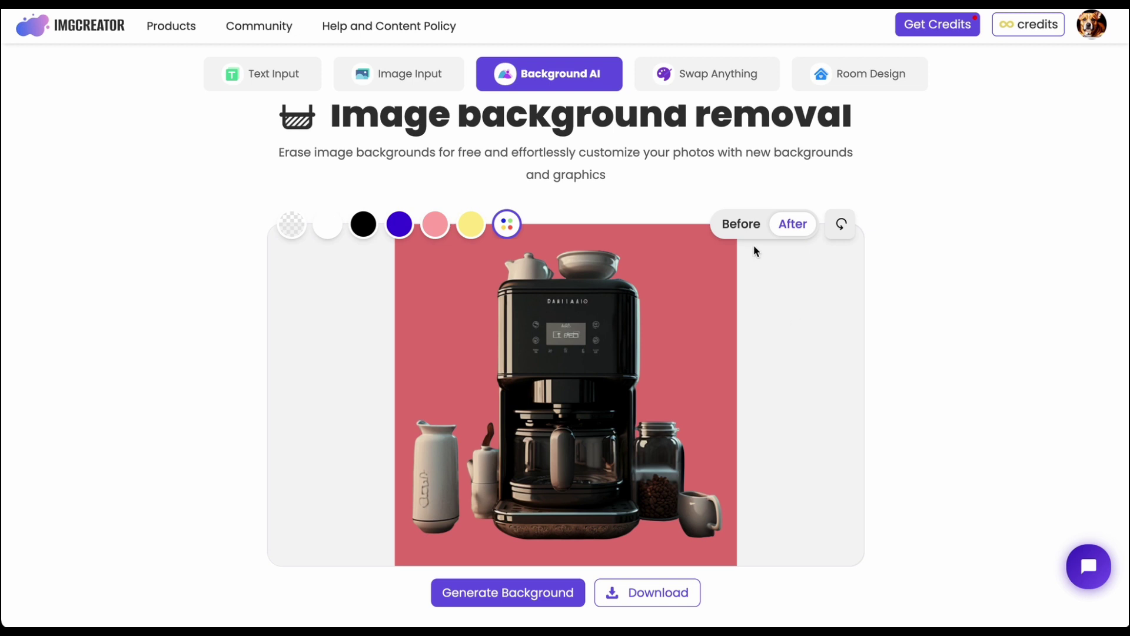
Download the coffee machine PNG on pink, then restore the transparent background
{"action": "left_click", "coordinate": [656, 595]}
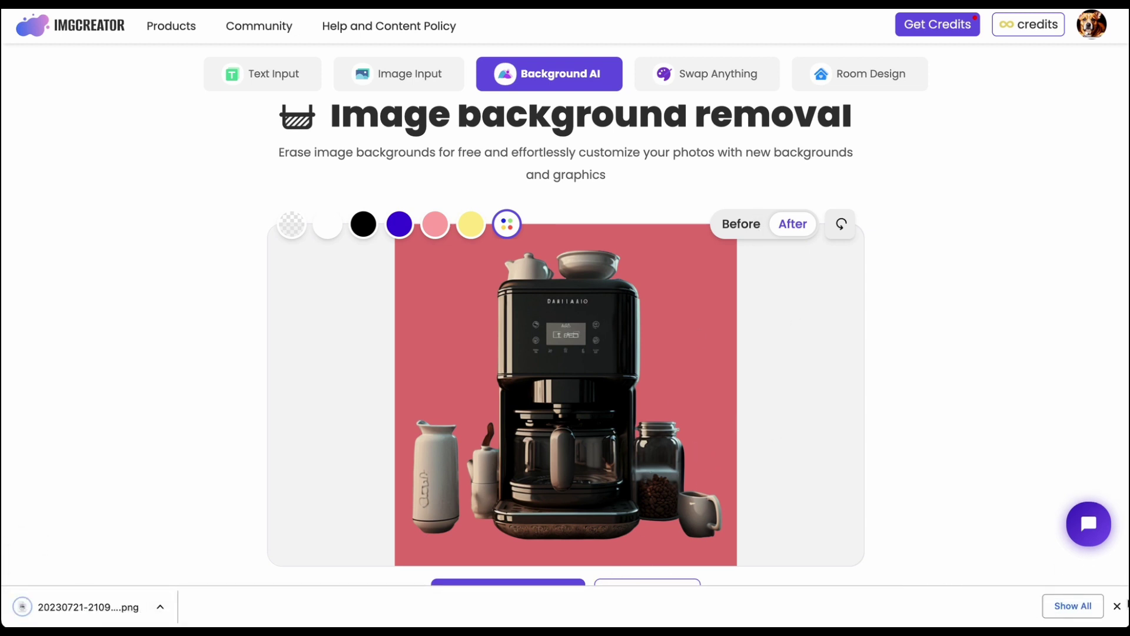
{"action": "left_click", "coordinate": [1117, 606]}
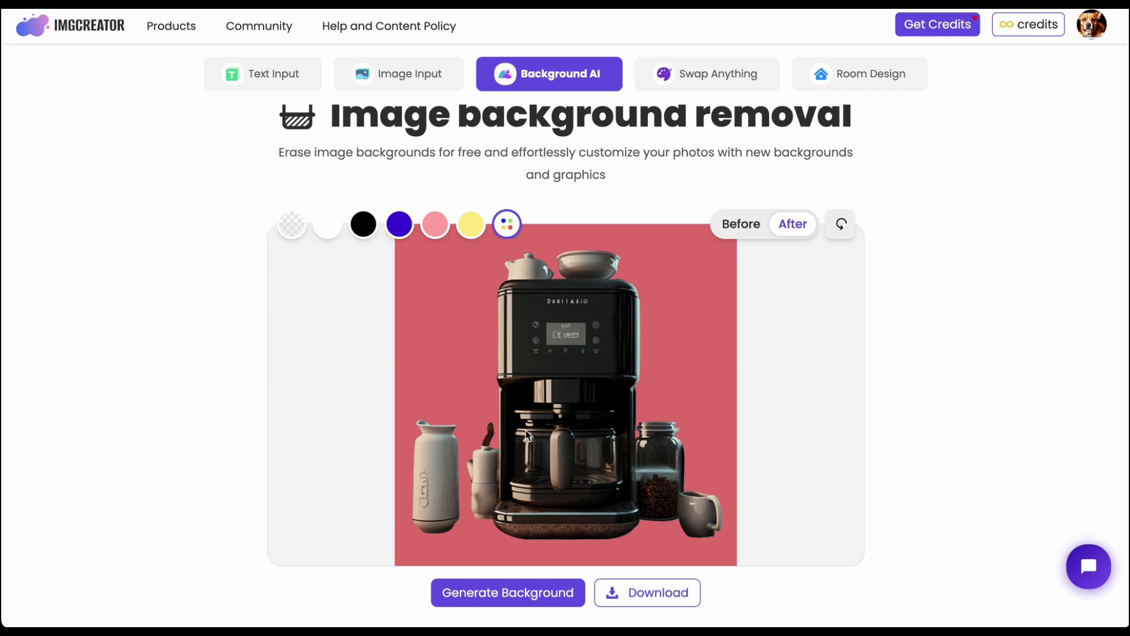
{"action": "left_click", "coordinate": [292, 226]}
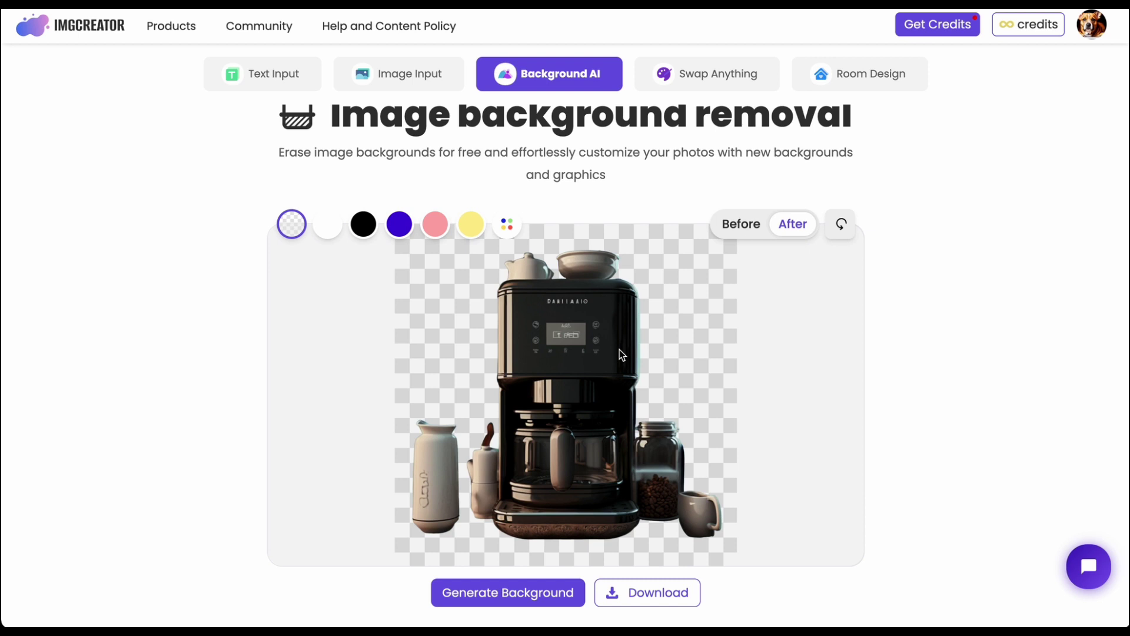
Generate a Popular, Home-style background placing the coffee maker in front of a stone fireplace
{"action": "left_click", "coordinate": [499, 594]}
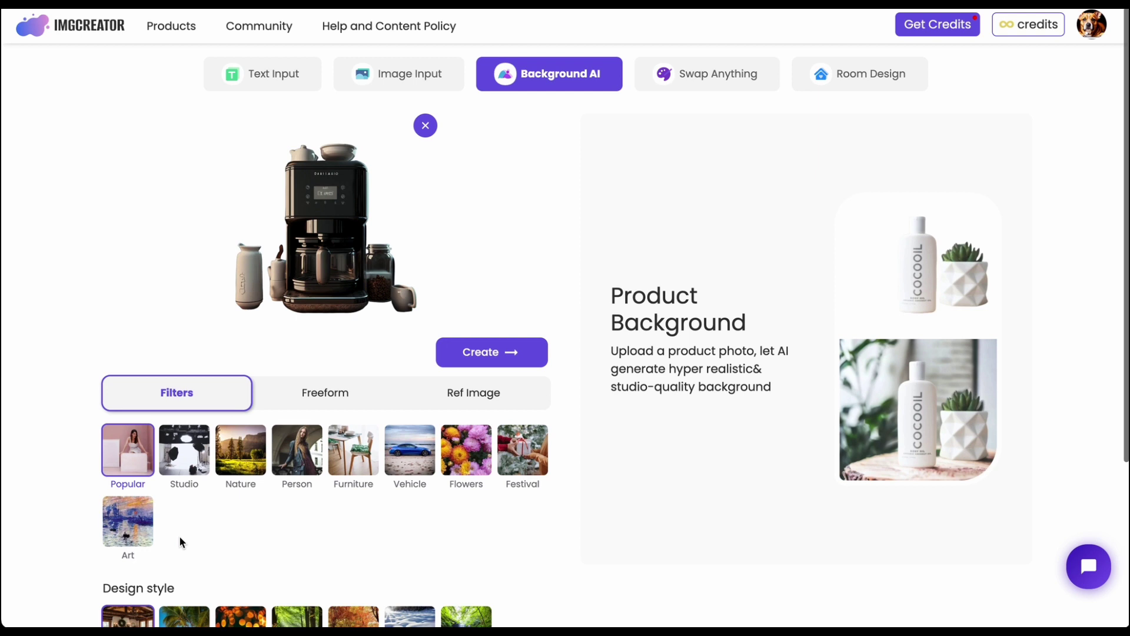
{"action": "left_click", "coordinate": [503, 342]}
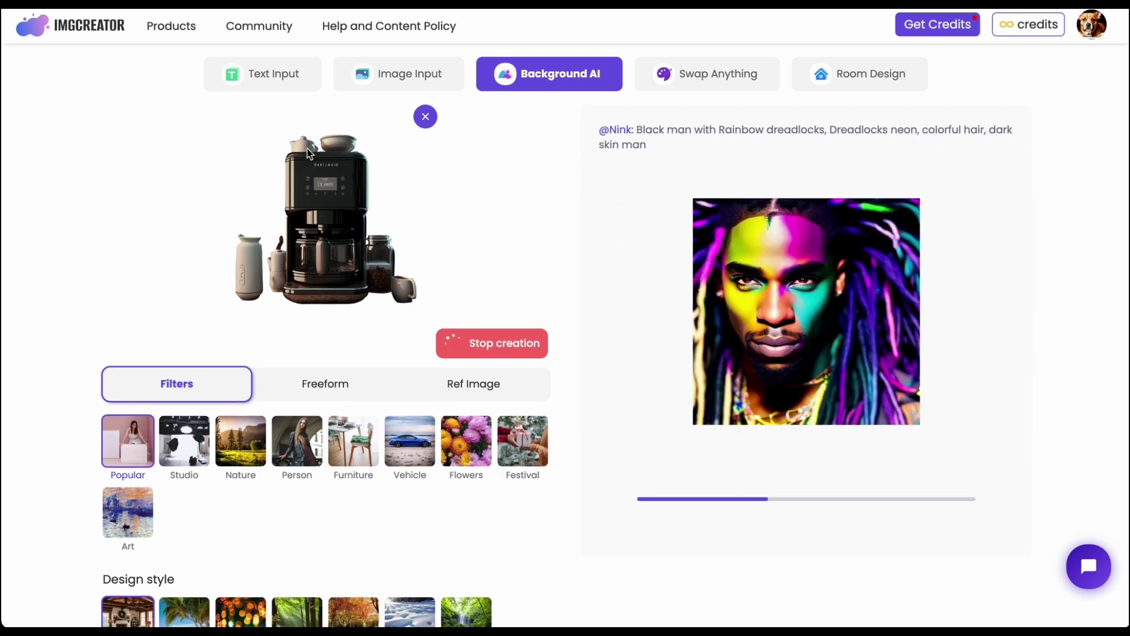
{"action": "scroll", "coordinate": [175, 509], "scroll_direction": "down", "scroll_amount": 1}
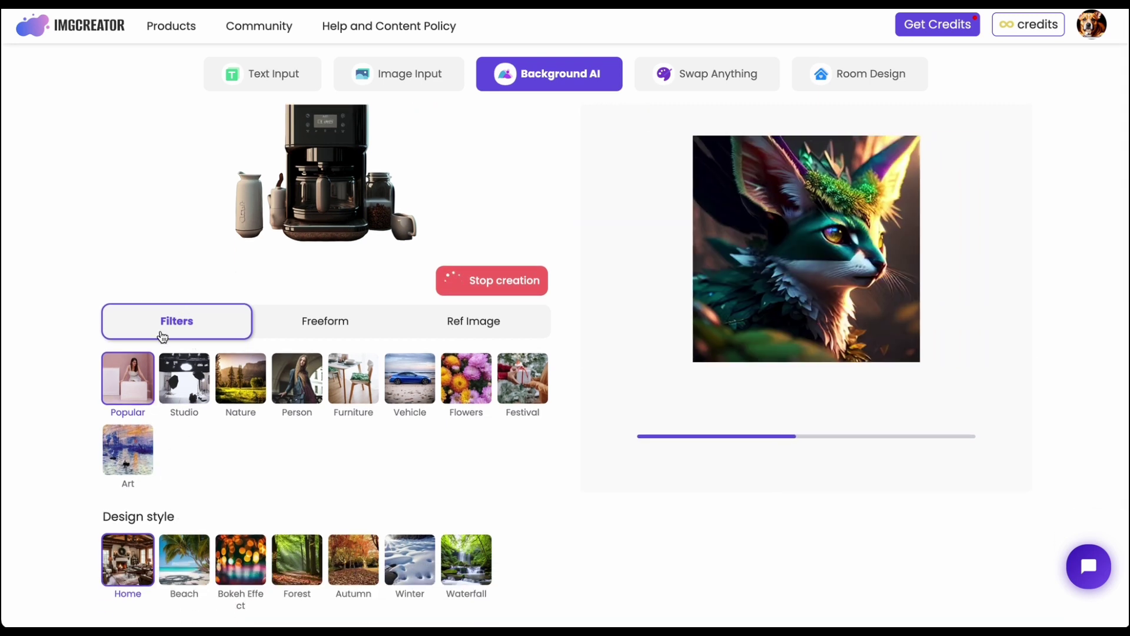
{"action": "scroll", "coordinate": [247, 477], "scroll_direction": "up", "scroll_amount": 1}
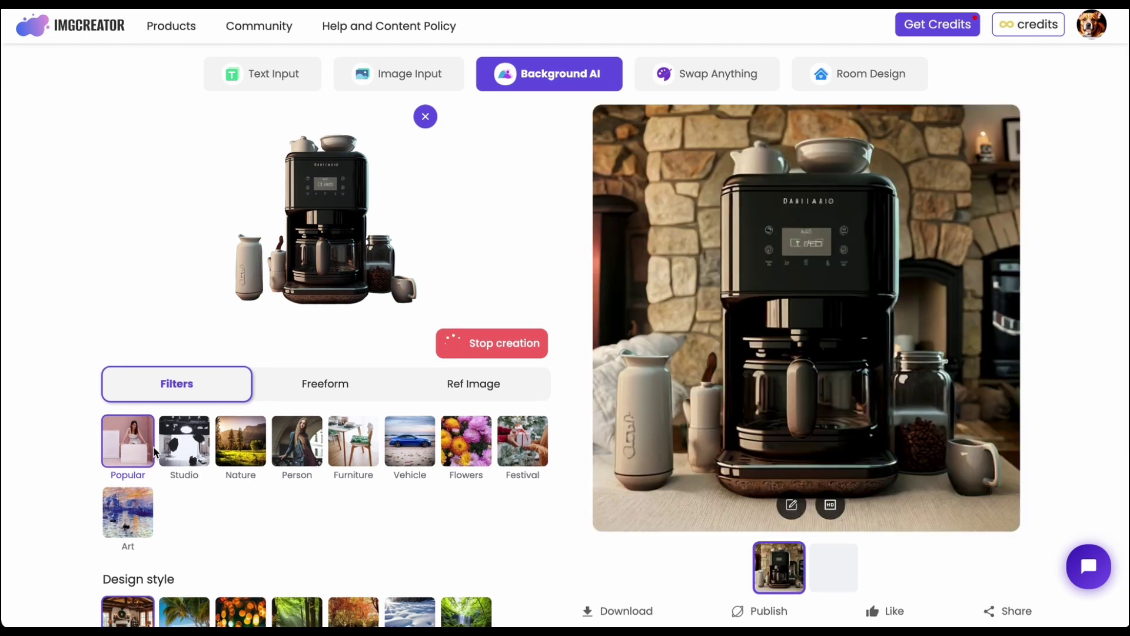
{"action": "scroll", "coordinate": [168, 496], "scroll_direction": "down", "scroll_amount": 2}
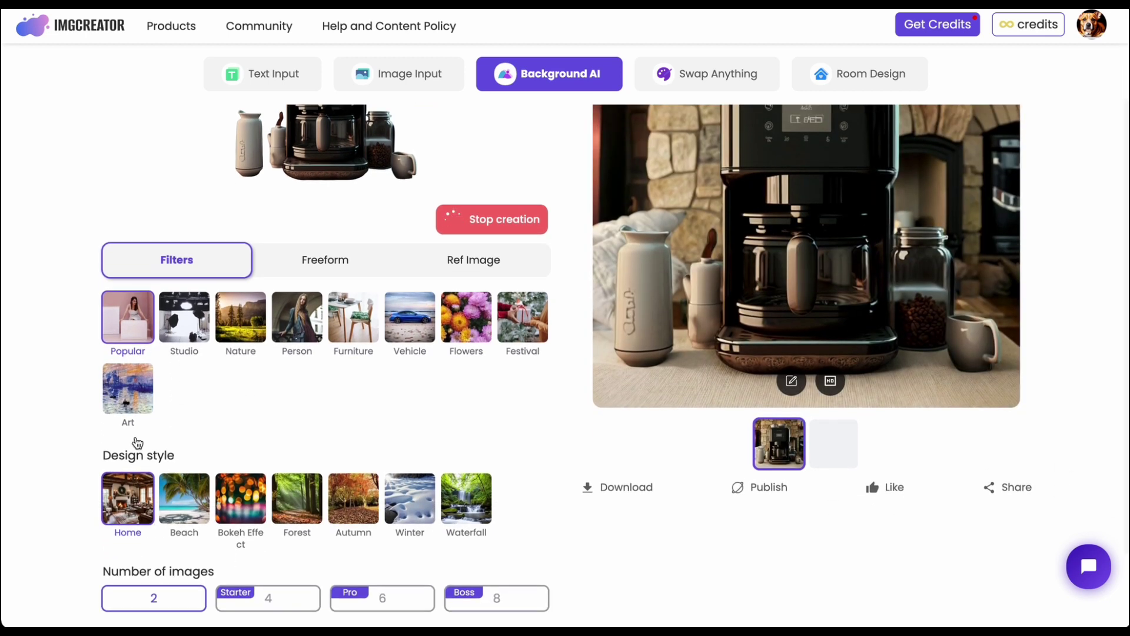
{"action": "scroll", "coordinate": [293, 376], "scroll_direction": "up", "scroll_amount": 2}
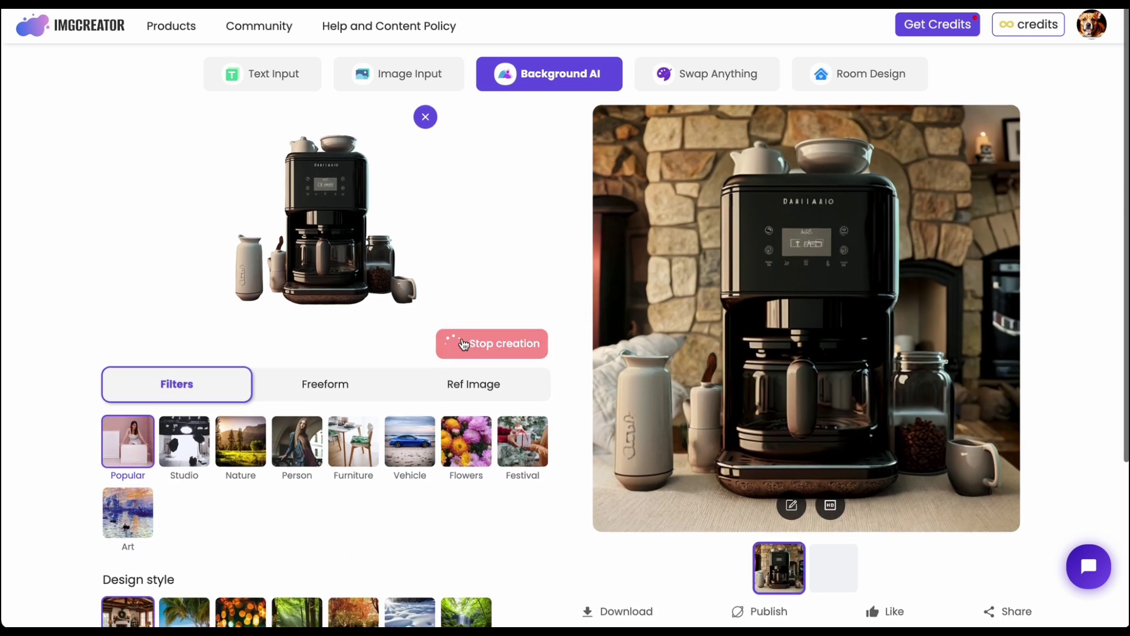
Switch to the Studio filter and choose Marble, after trying Golden hour and Morning hour
{"action": "left_click", "coordinate": [186, 450]}
{"action": "scroll", "coordinate": [273, 606], "scroll_direction": "down", "scroll_amount": 2}
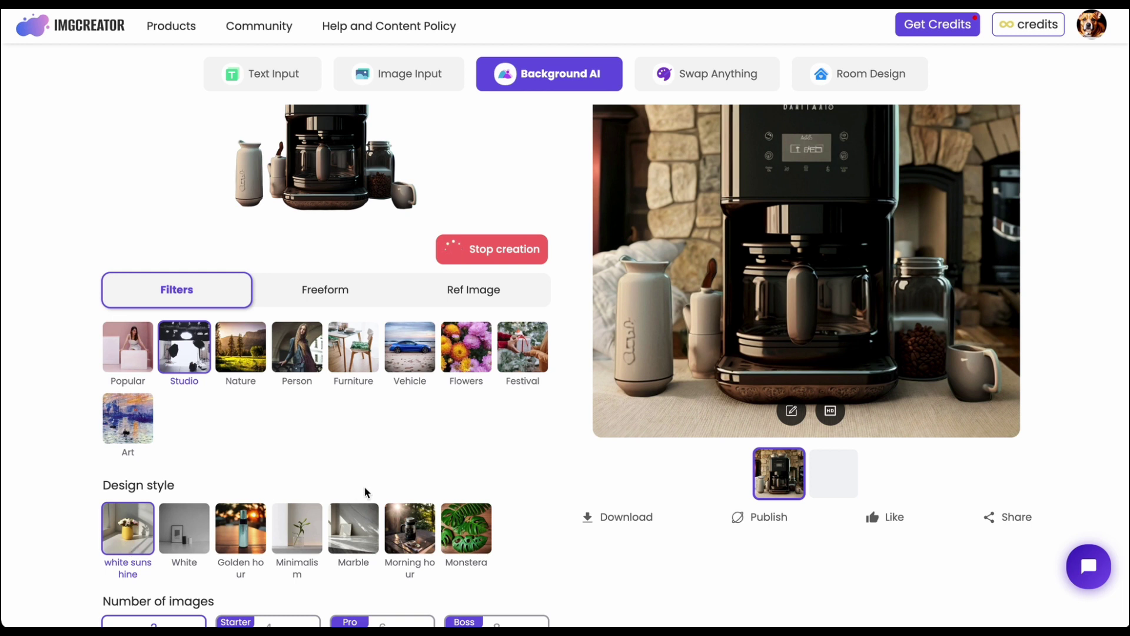
{"action": "scroll", "coordinate": [365, 491], "scroll_direction": "up", "scroll_amount": 2}
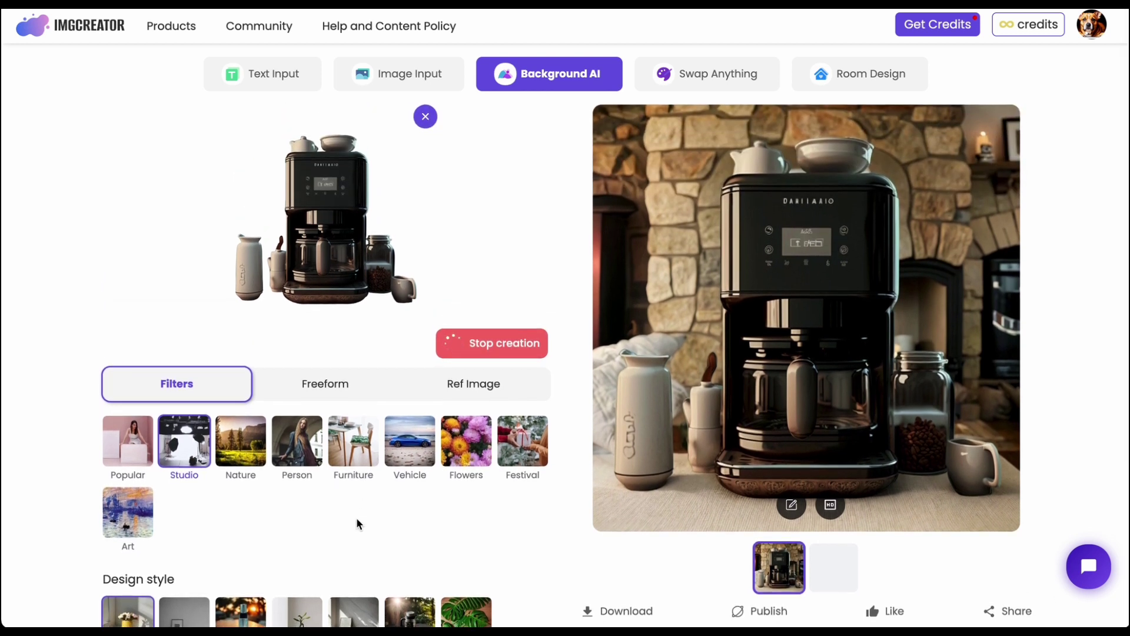
{"action": "scroll", "coordinate": [356, 517], "scroll_direction": "down", "scroll_amount": 1}
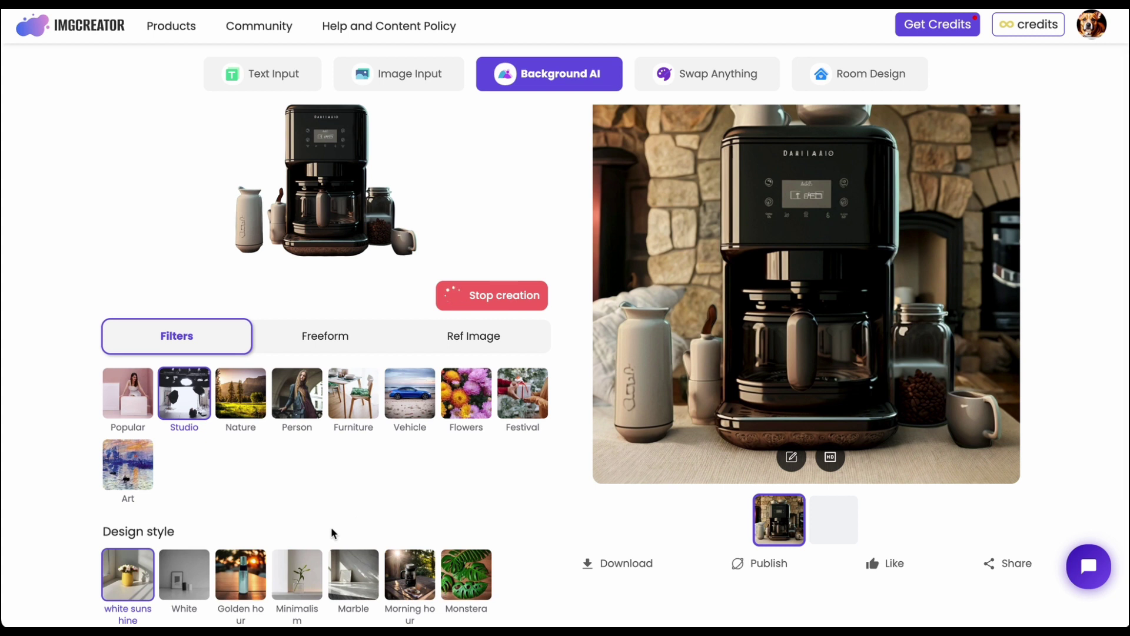
{"action": "left_click", "coordinate": [245, 578]}
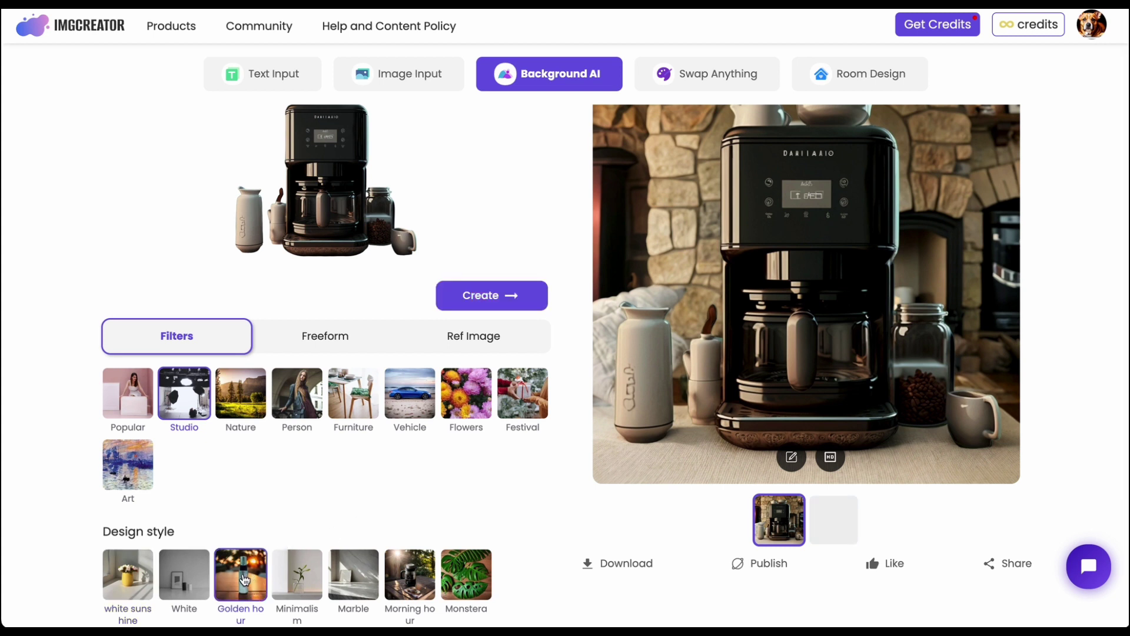
{"action": "left_click", "coordinate": [412, 582]}
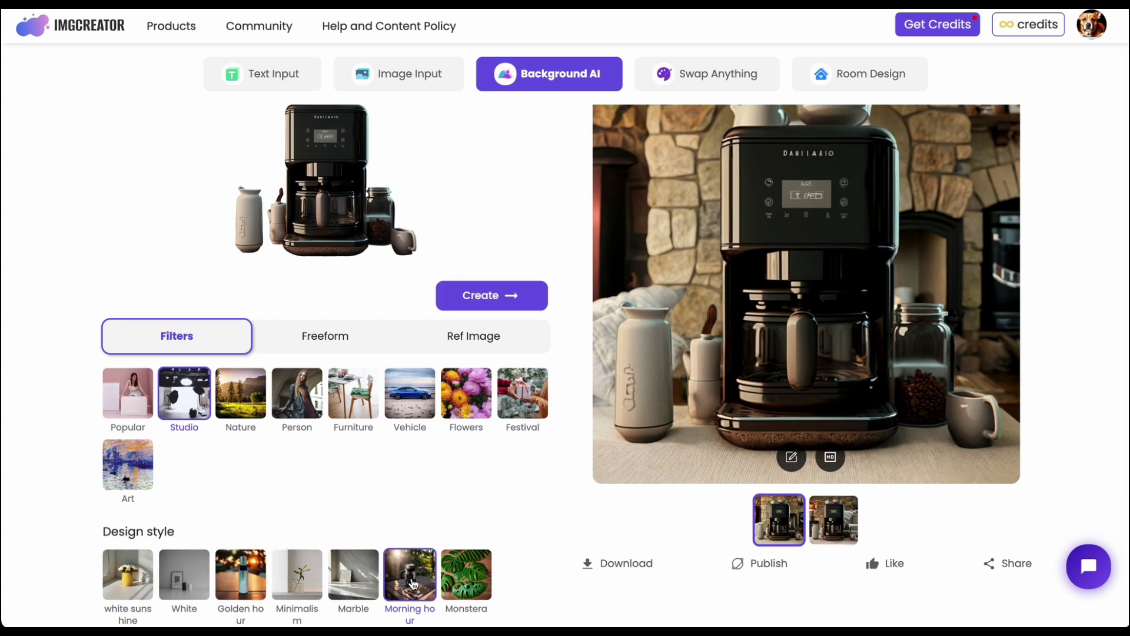
{"action": "left_click", "coordinate": [351, 574]}
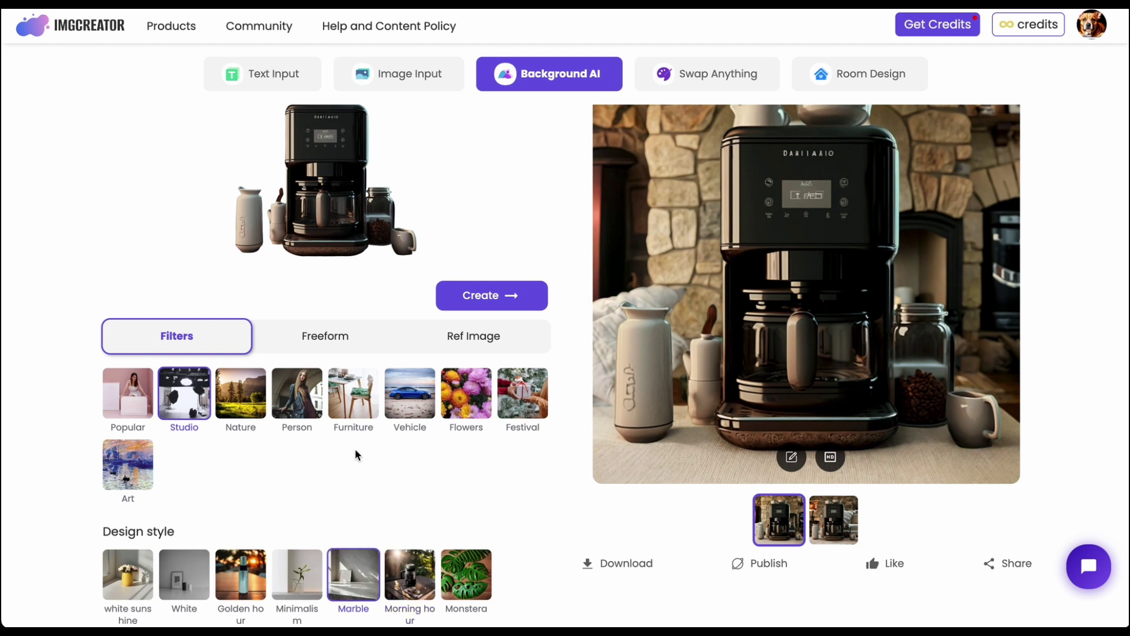
View the second cozy-room result and start generating Studio Marble backgrounds
{"action": "scroll", "coordinate": [356, 451], "scroll_direction": "up", "scroll_amount": 1}
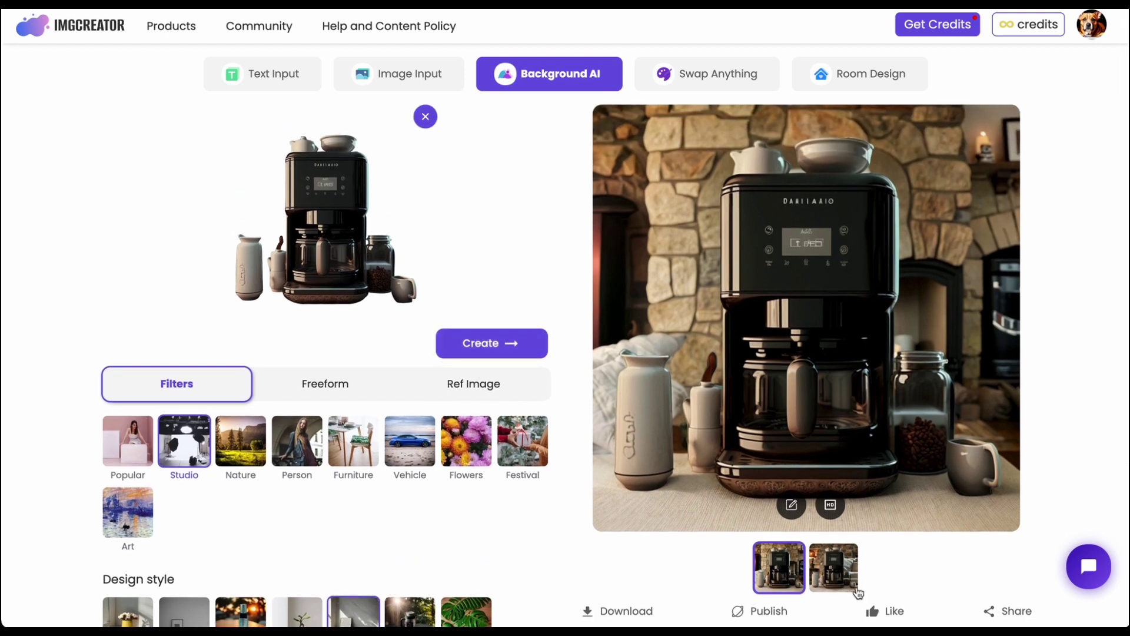
{"action": "left_click", "coordinate": [830, 585]}
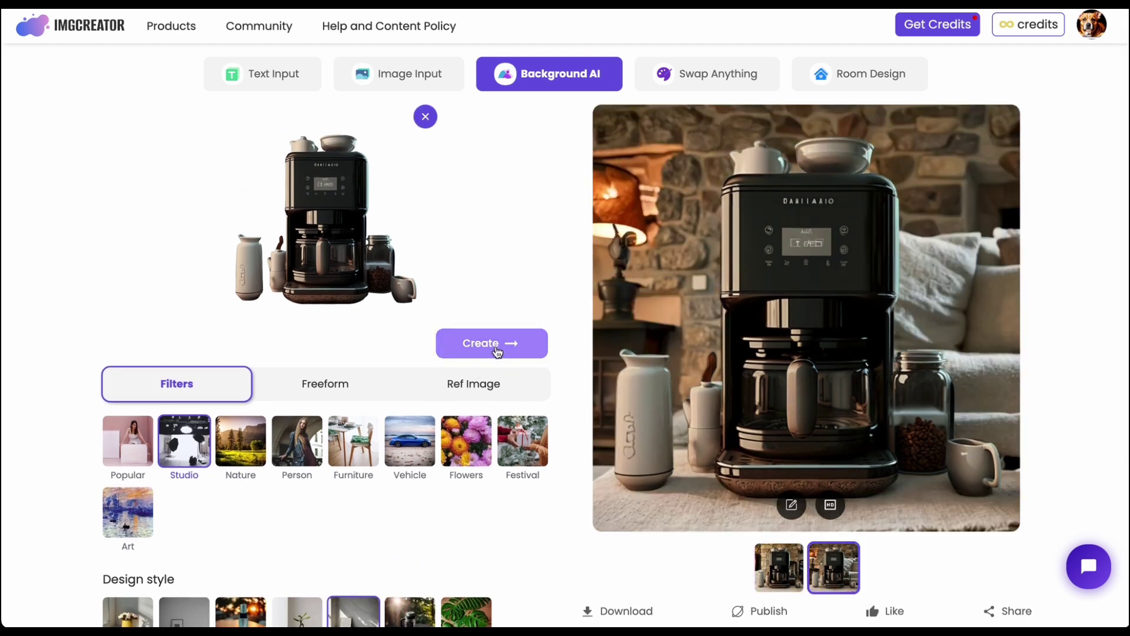
{"action": "left_click", "coordinate": [496, 349]}
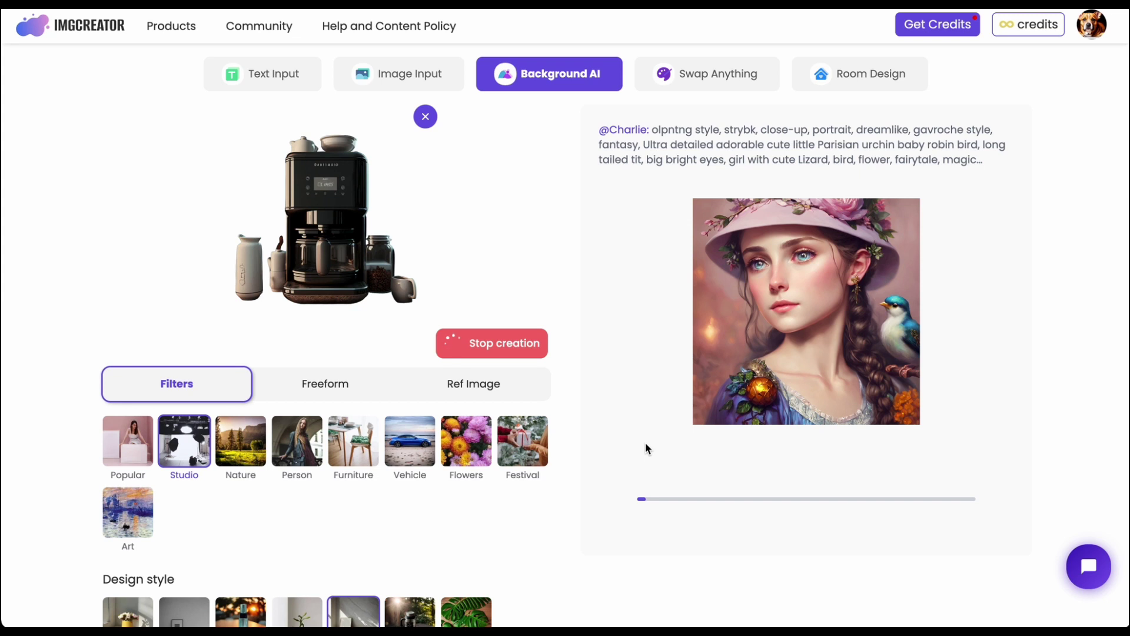
Compare the Freeform, Filters and Ref Image background options
{"action": "left_click", "coordinate": [335, 389]}
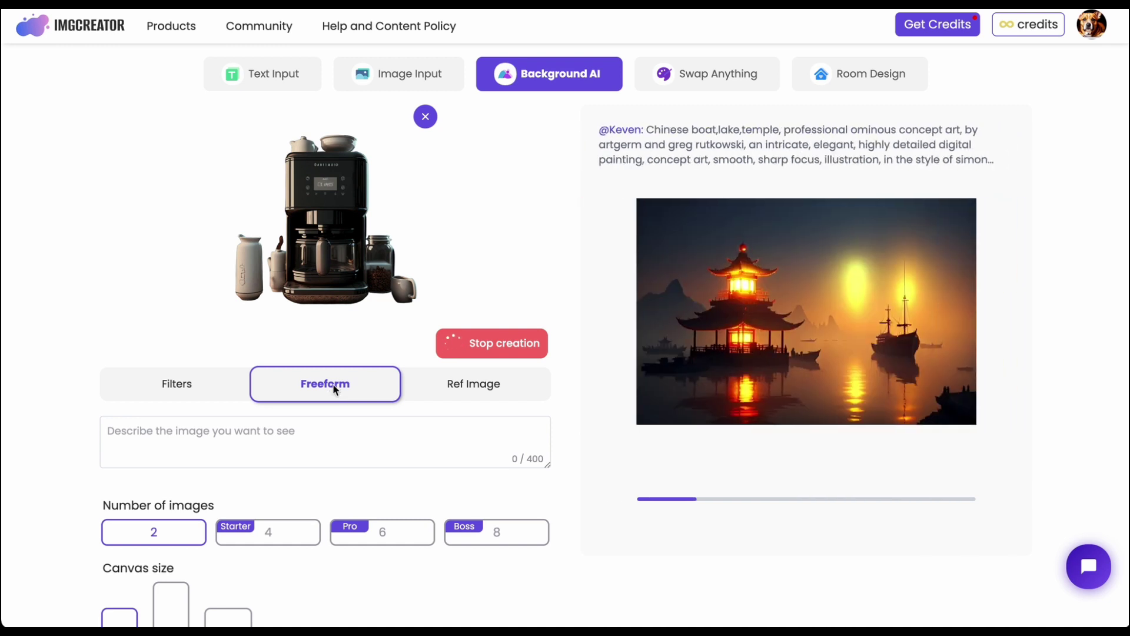
{"action": "left_click", "coordinate": [125, 396]}
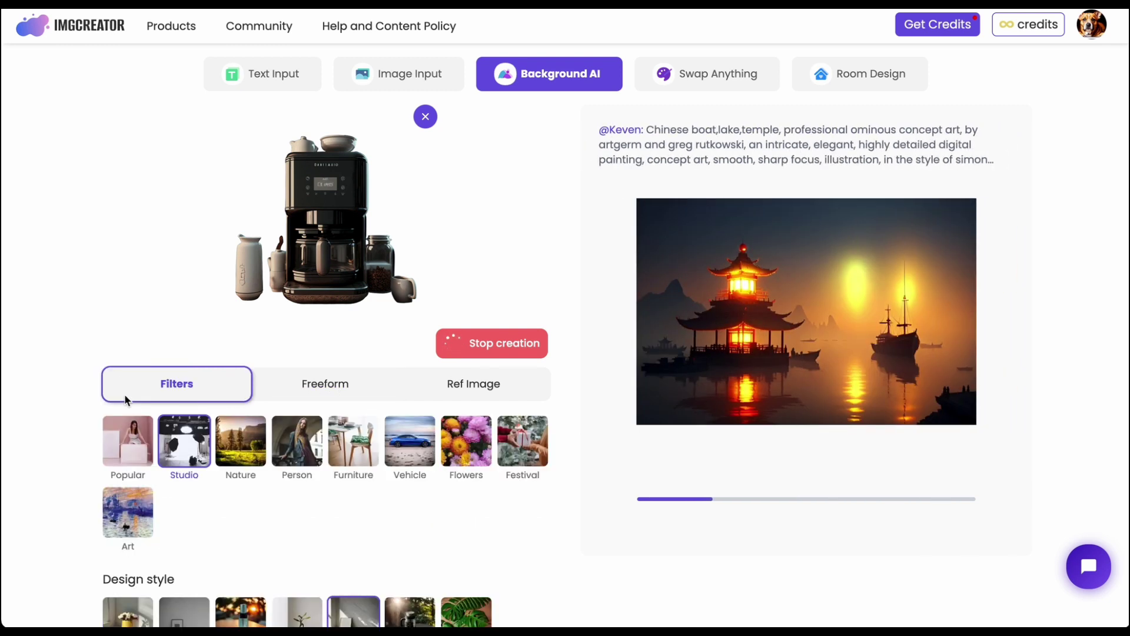
{"action": "left_click", "coordinate": [338, 393]}
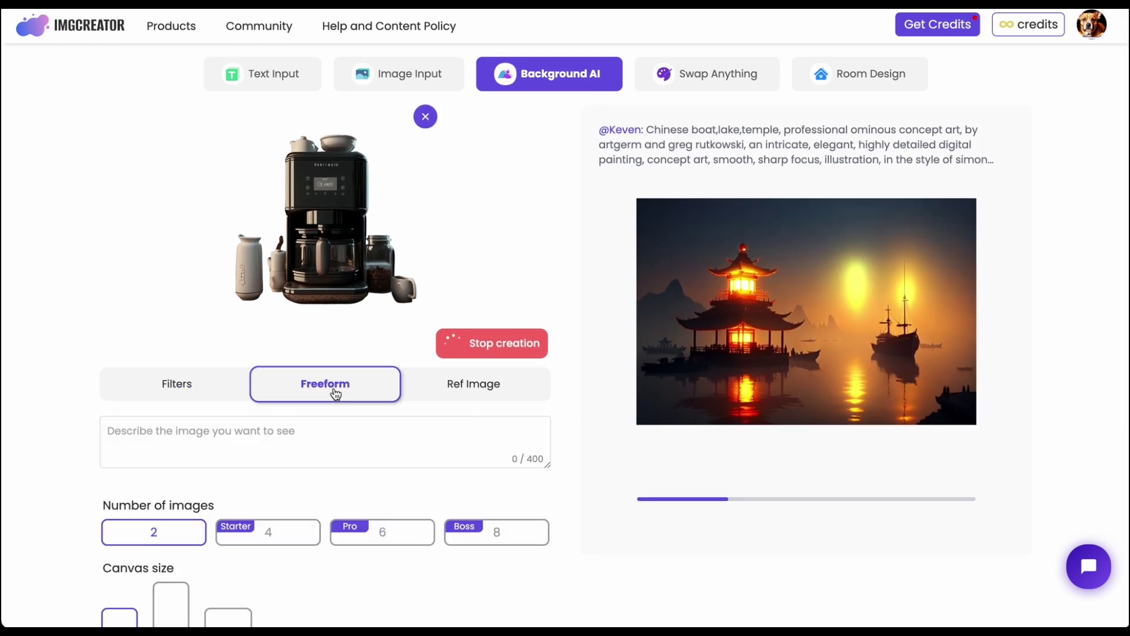
{"action": "left_click", "coordinate": [447, 384]}
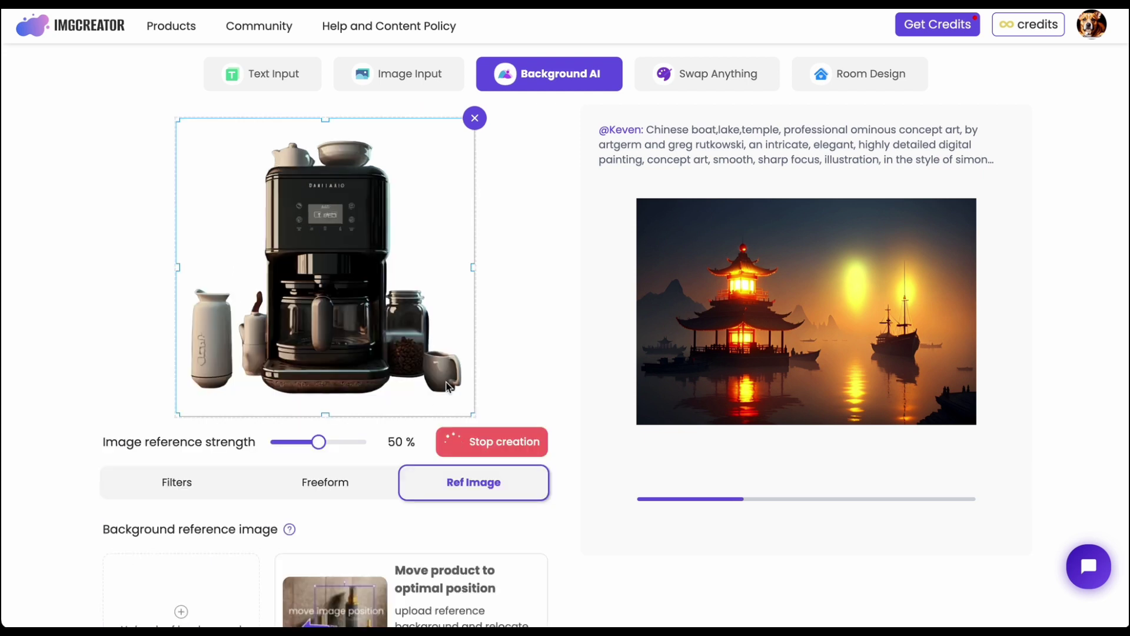
{"action": "scroll", "coordinate": [401, 477], "scroll_direction": "down", "scroll_amount": 3}
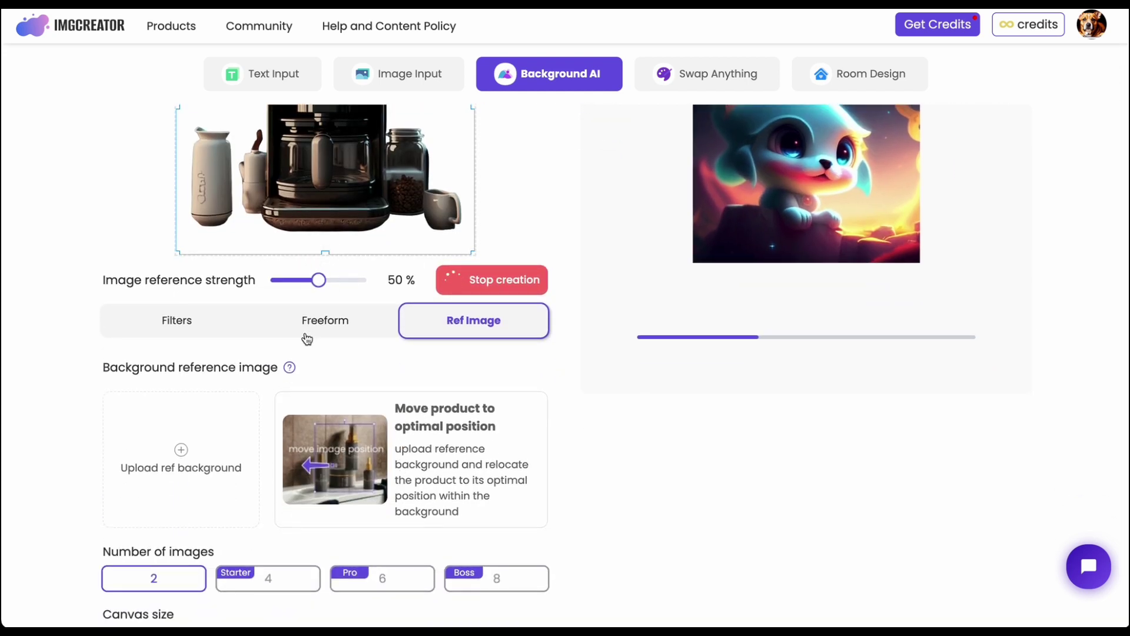
Enter the Freeform description 'coffee machine on wooden table'
{"action": "left_click", "coordinate": [305, 334]}
{"action": "scroll", "coordinate": [210, 411], "scroll_direction": "up", "scroll_amount": 1}
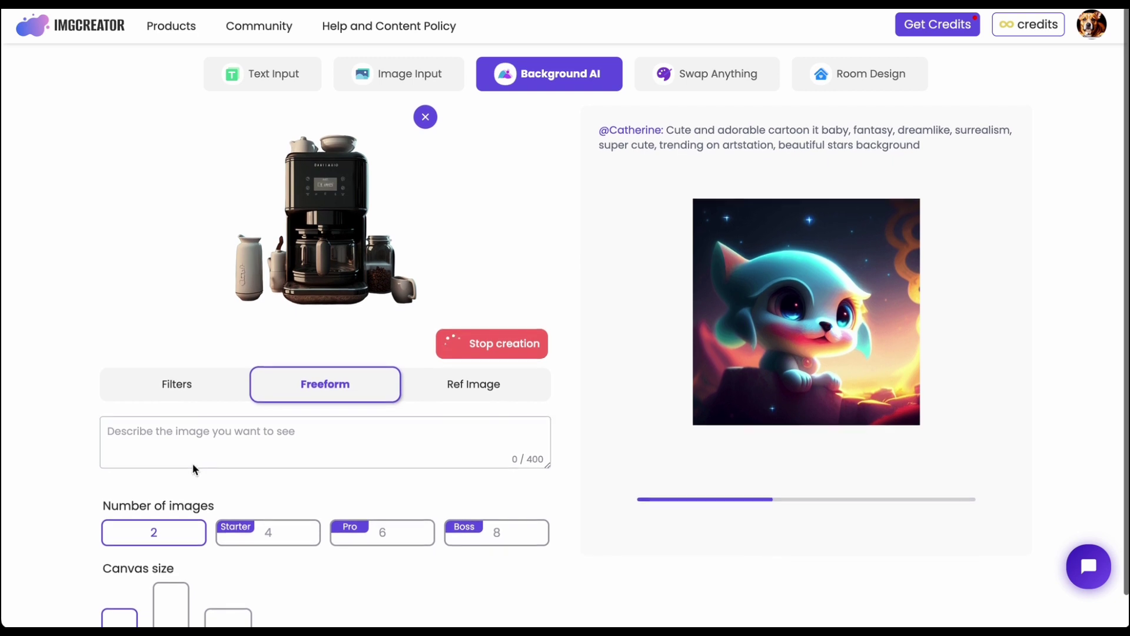
{"action": "left_click", "coordinate": [166, 428]}
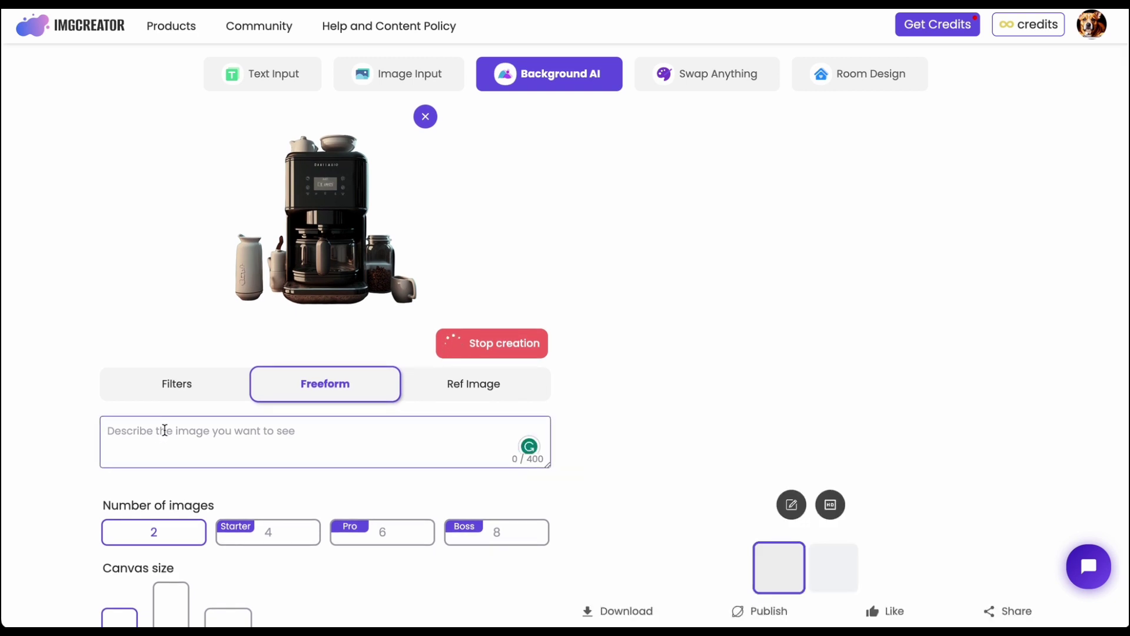
{"action": "type", "text": "coffee"}
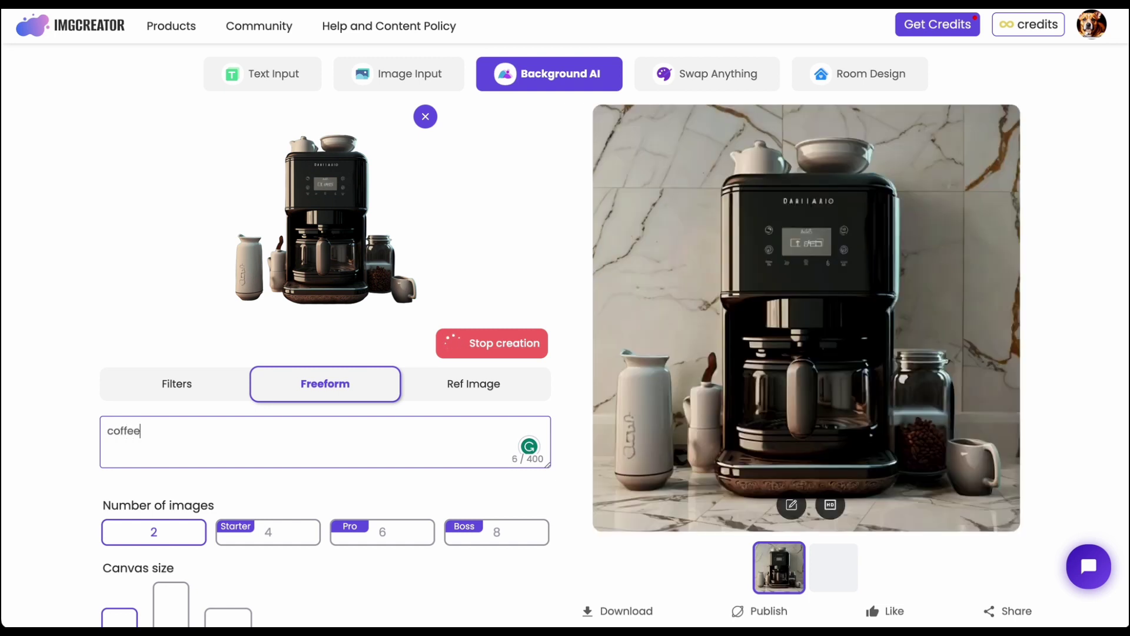
{"action": "type", "text": " machine on wooden table"}
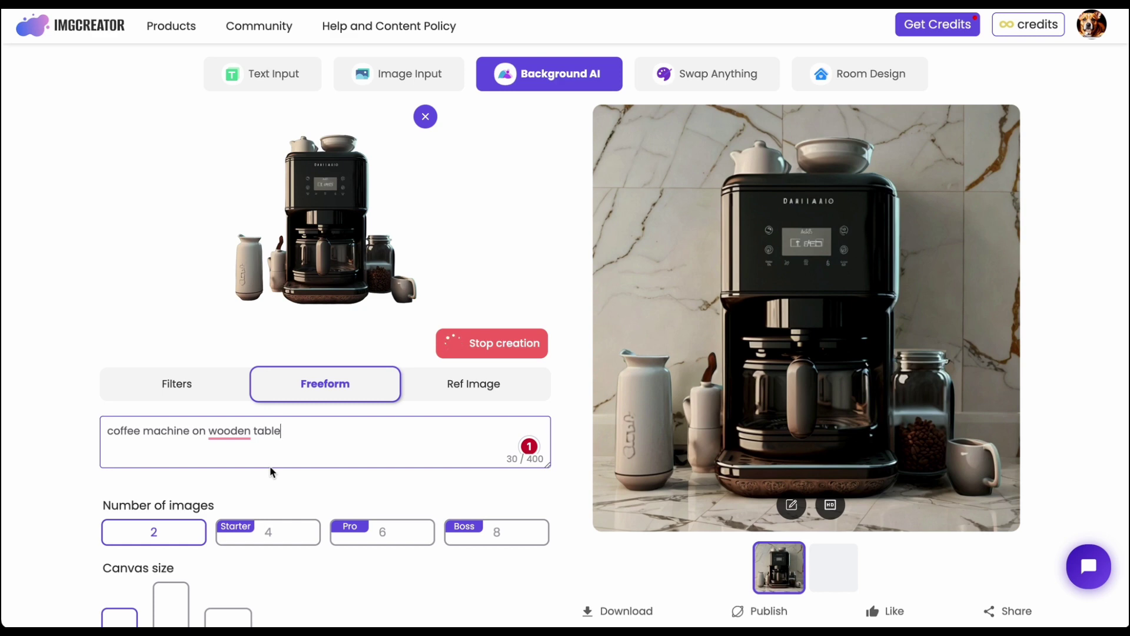
Show the Ref Image options and view the second marble-background result
{"action": "left_click", "coordinate": [477, 386]}
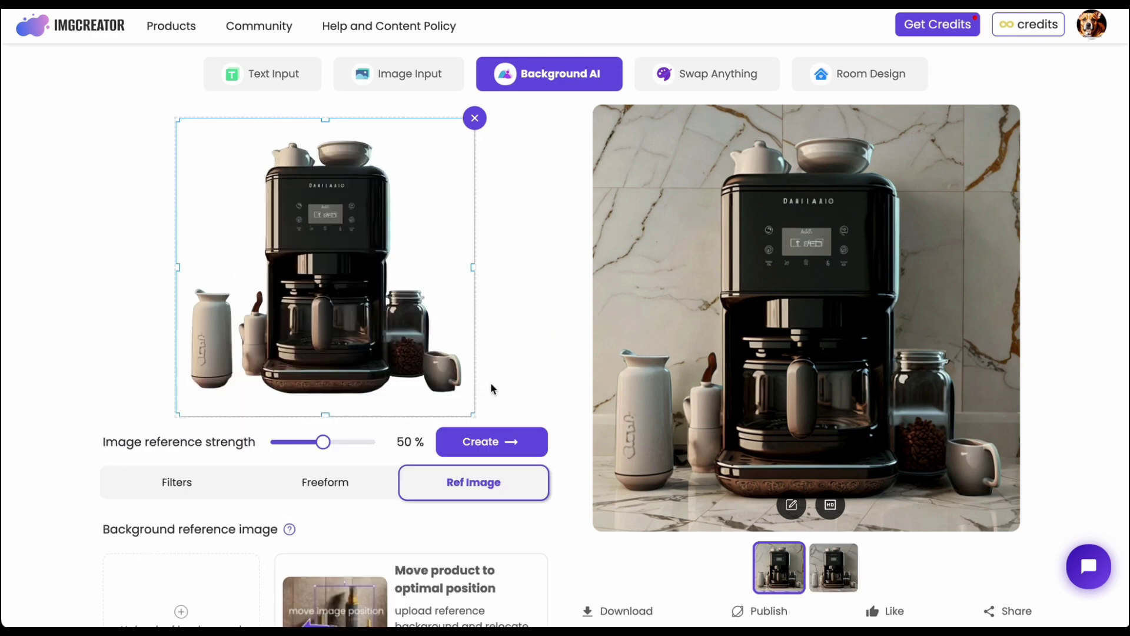
{"action": "scroll", "coordinate": [442, 501], "scroll_direction": "down", "scroll_amount": 2}
{"action": "scroll", "coordinate": [329, 488], "scroll_direction": "up", "scroll_amount": 2}
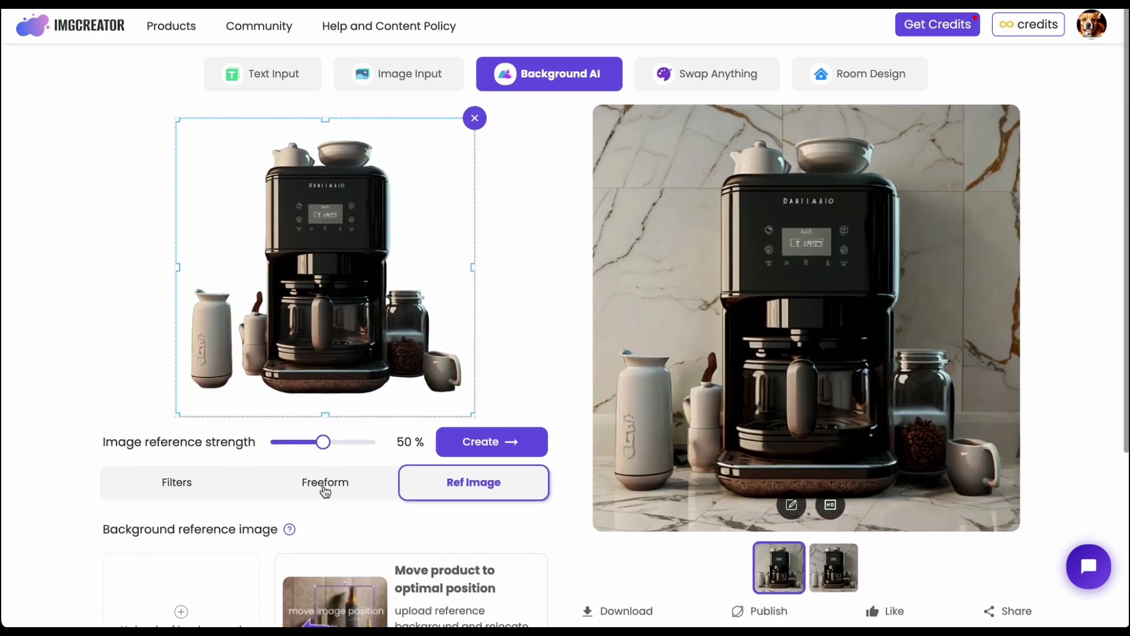
{"action": "left_click", "coordinate": [834, 572]}
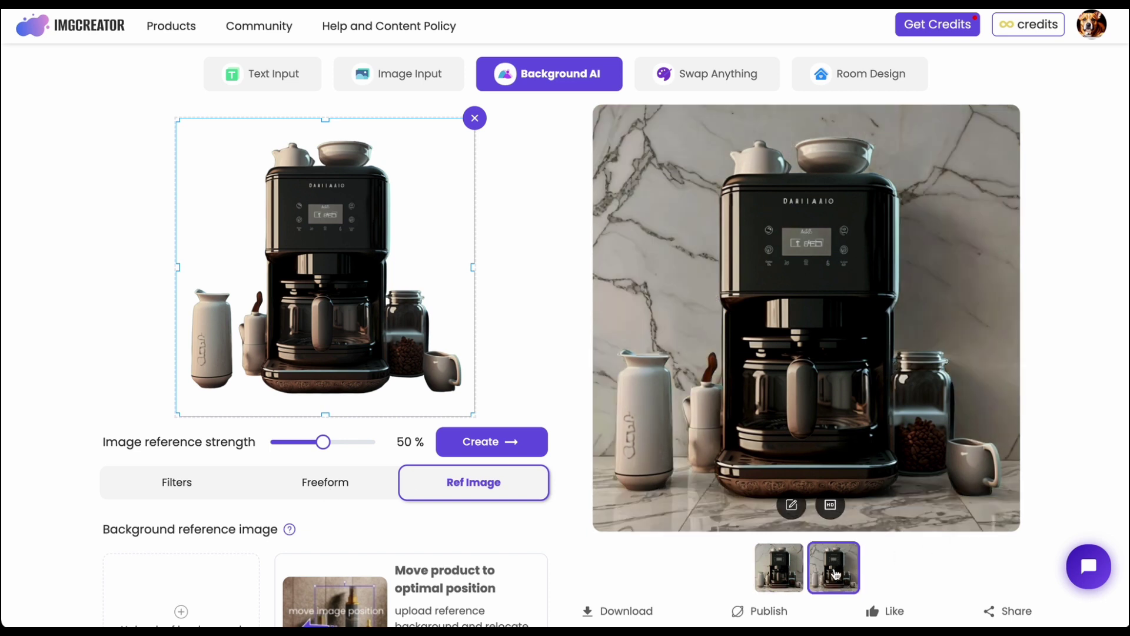
Bring up Finder's Downloads folder beside the browser
{"action": "scroll", "coordinate": [409, 568], "scroll_direction": "down", "scroll_amount": 2}
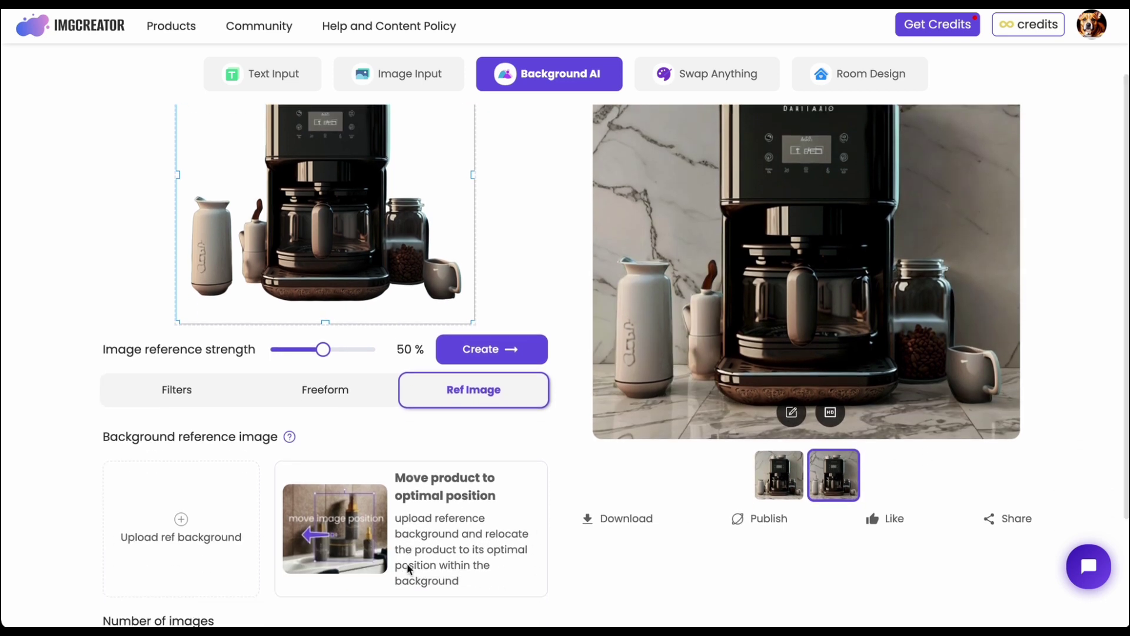
{"action": "mouse_move", "coordinate": [164, 618]}
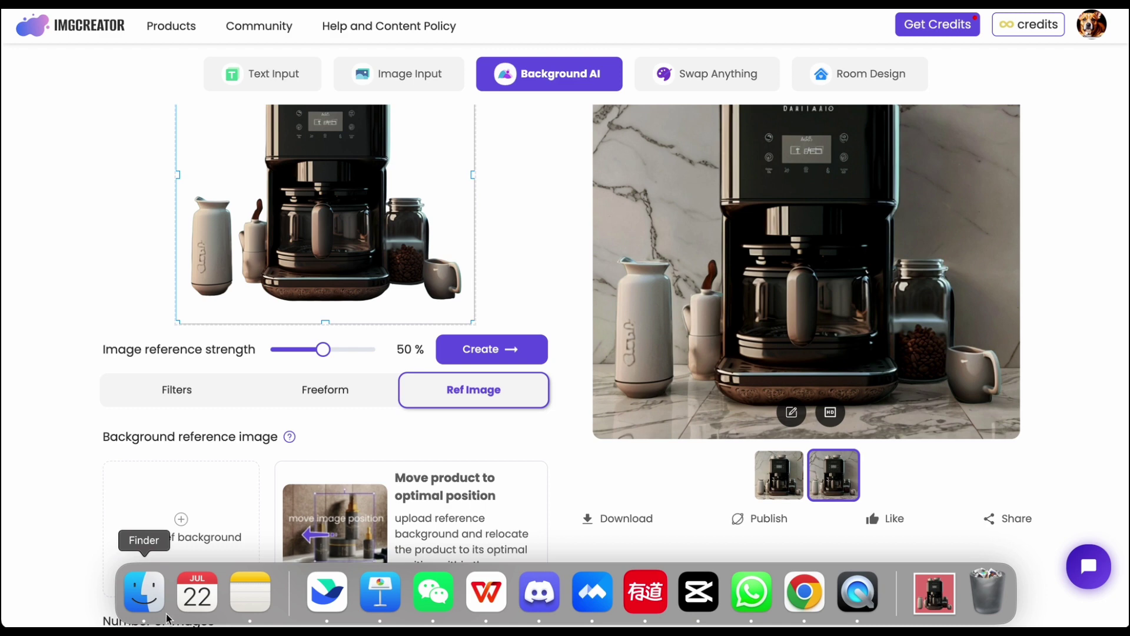
{"action": "left_click", "coordinate": [145, 597]}
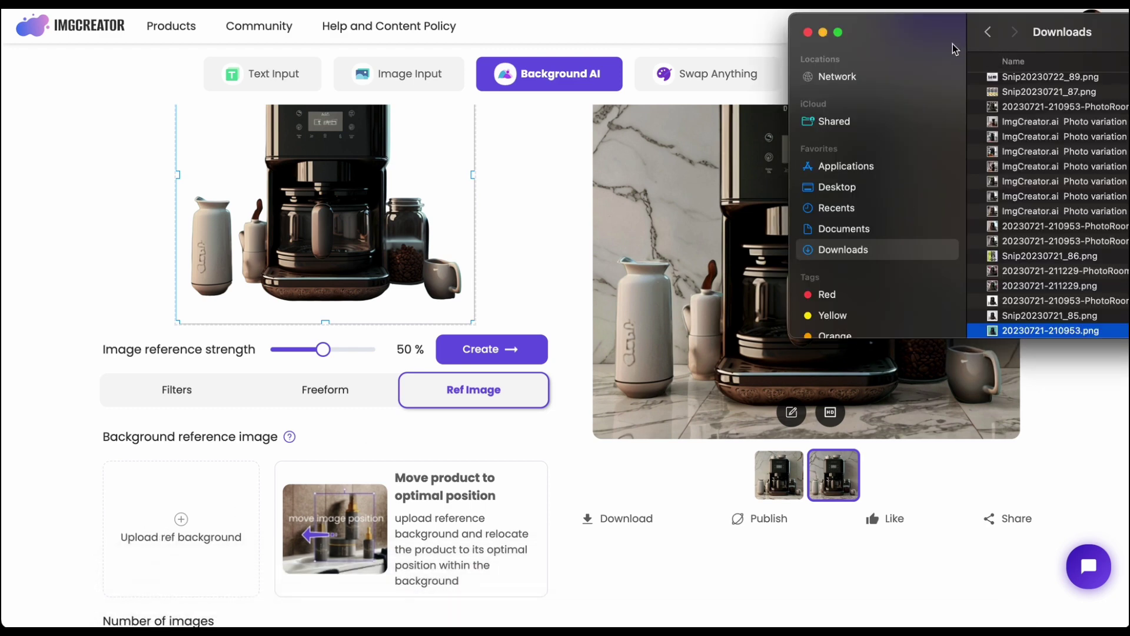
{"action": "left_click_drag", "start_coordinate": [927, 28], "coordinate": [855, 28]}
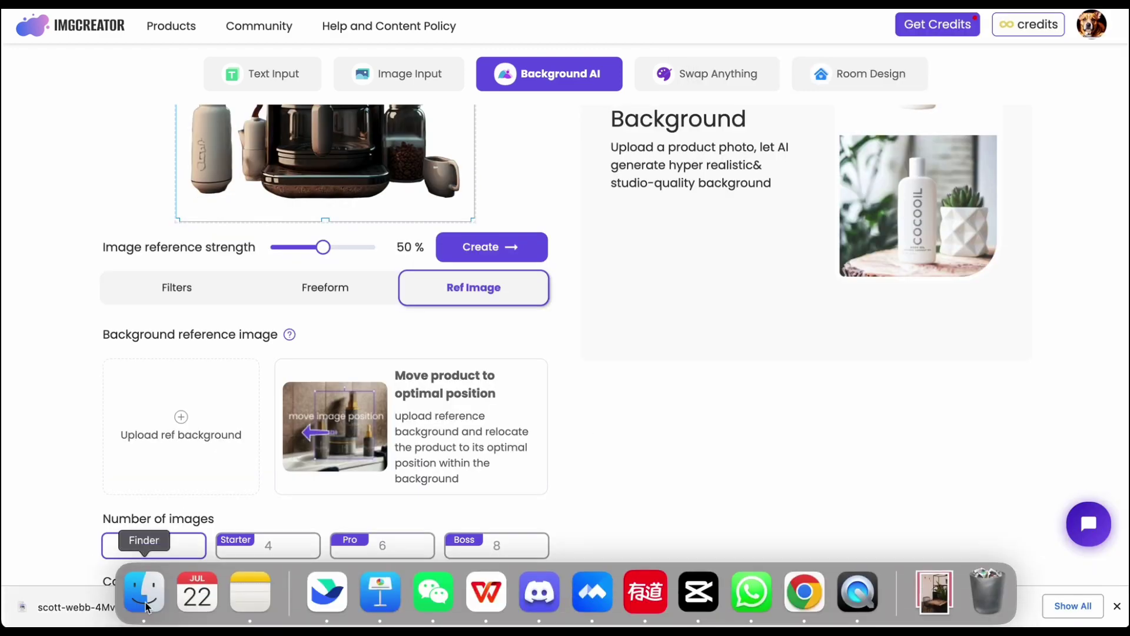
{"action": "left_click", "coordinate": [144, 590]}
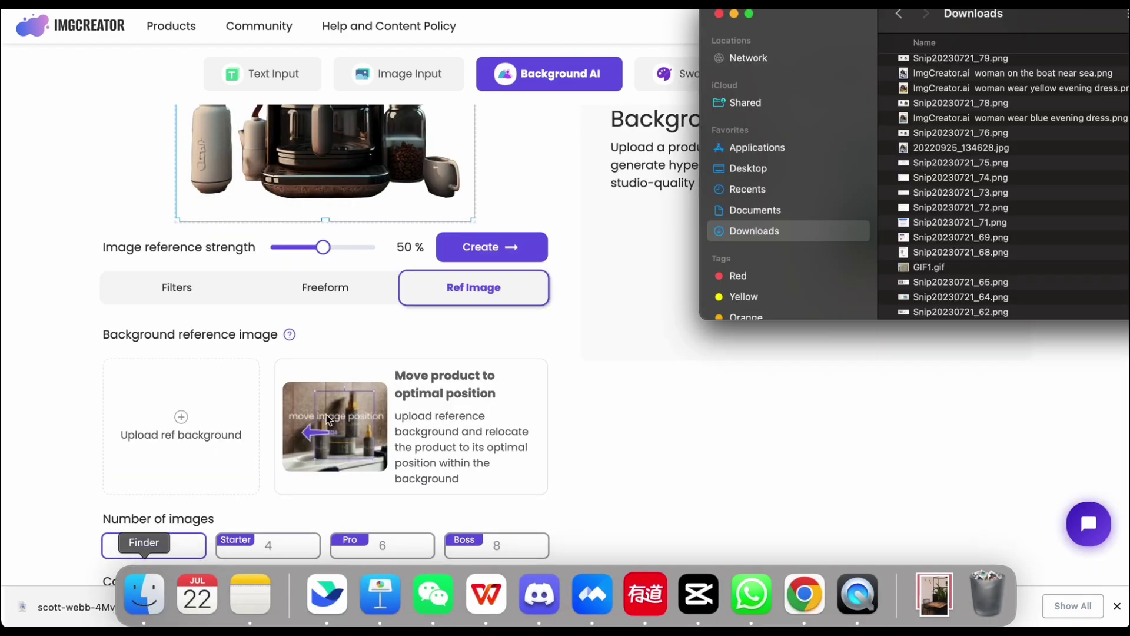
{"action": "scroll", "coordinate": [932, 112], "scroll_direction": "up", "scroll_amount": 20}
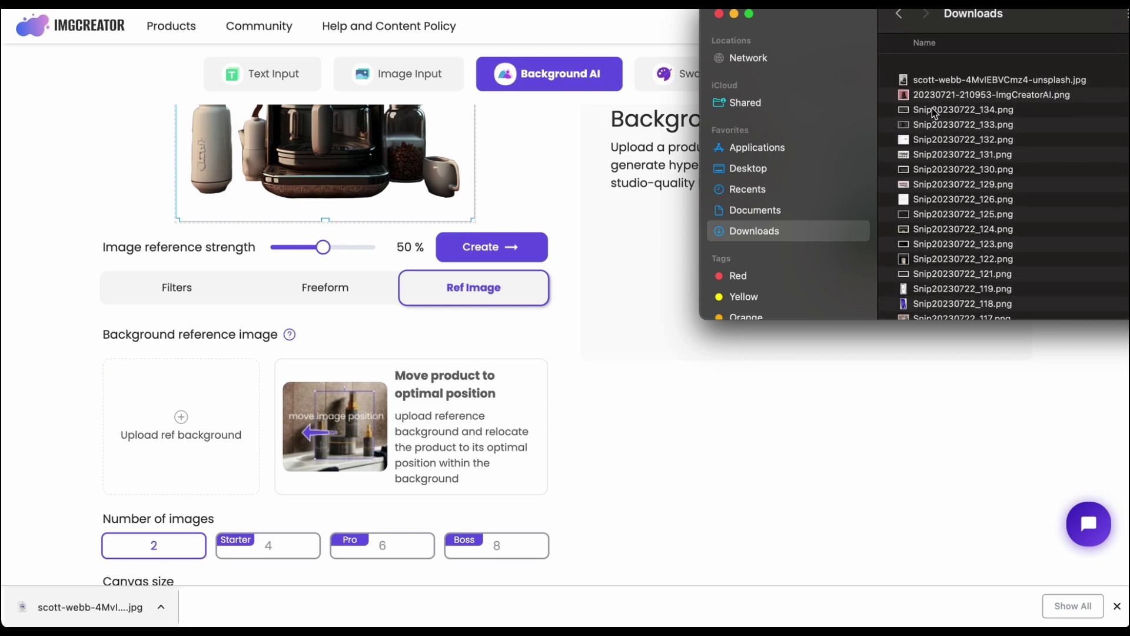
Preview the café JPG and drag it onto 'Upload ref background' as the reference
{"action": "left_click", "coordinate": [924, 80]}
{"action": "left_click", "coordinate": [922, 70]}
{"action": "key", "text": "space"}
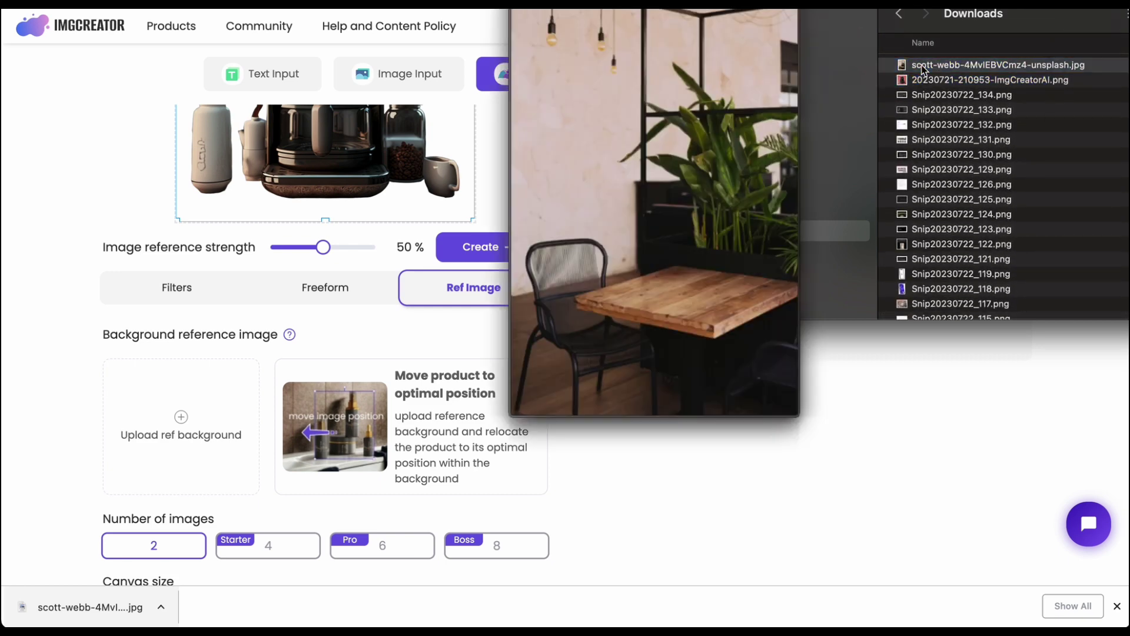
{"action": "key", "text": "space"}
{"action": "left_click_drag", "start_coordinate": [922, 70], "coordinate": [240, 457]}
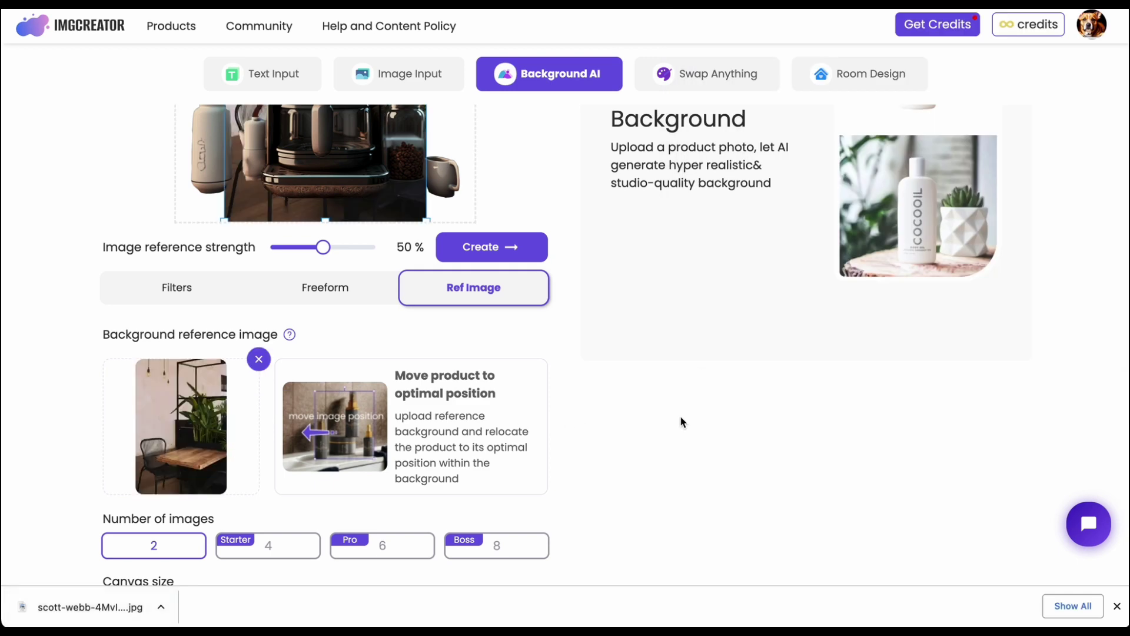
{"action": "scroll", "coordinate": [679, 415], "scroll_direction": "up", "scroll_amount": 4}
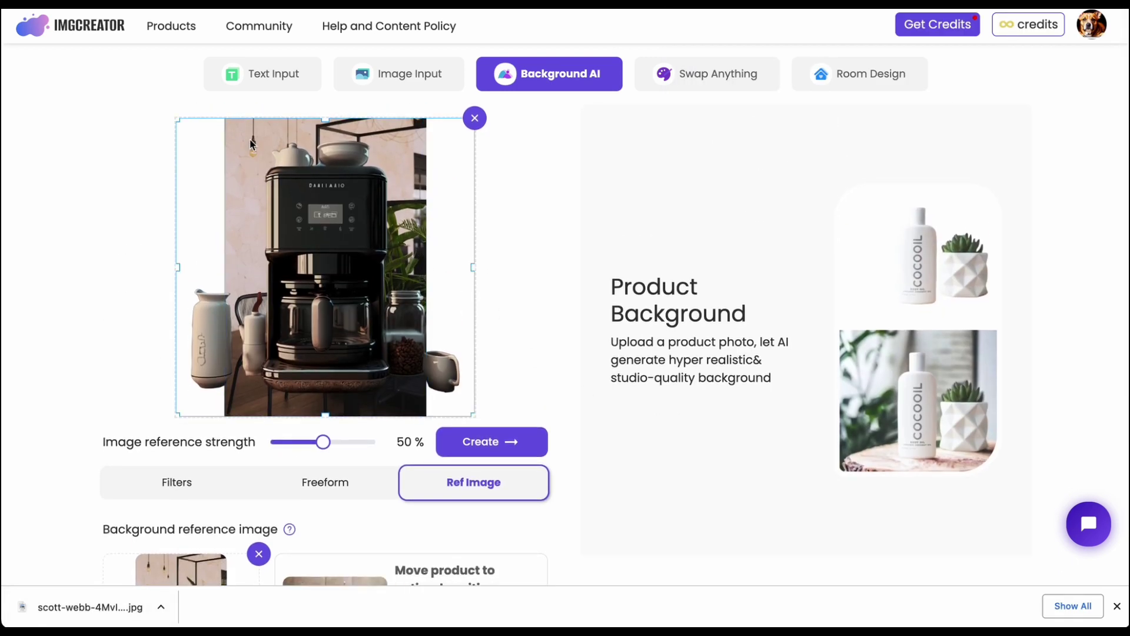
Enlarge the café background to fill the whole canvas
{"action": "left_click_drag", "start_coordinate": [178, 120], "coordinate": [270, 201]}
{"action": "left_click_drag", "start_coordinate": [395, 314], "coordinate": [362, 249]}
{"action": "left_click", "coordinate": [387, 386]}
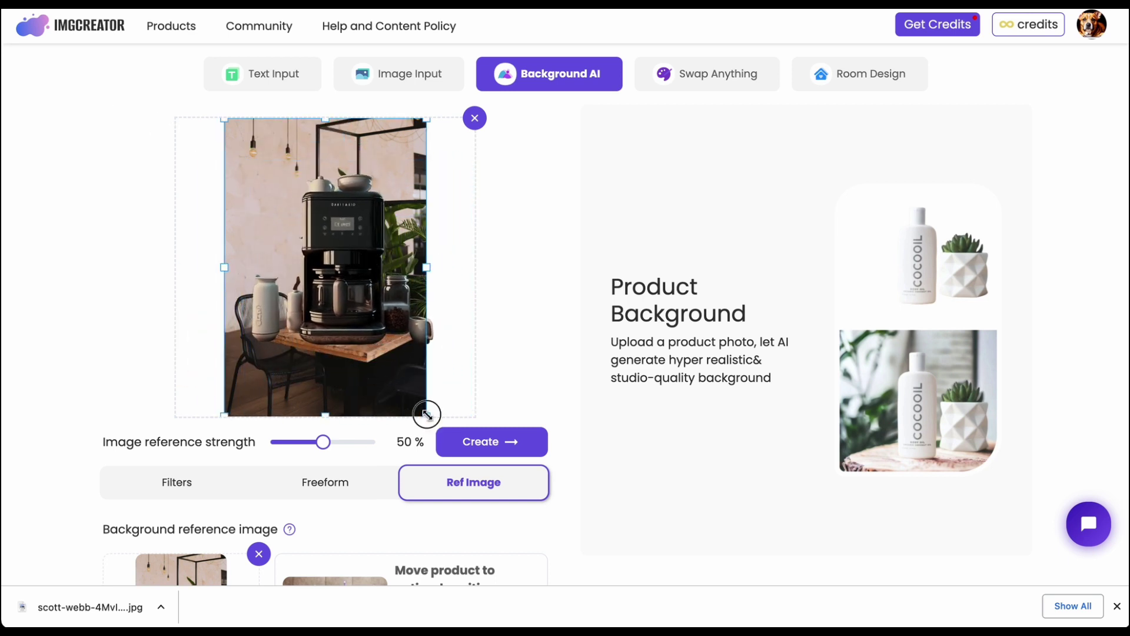
{"action": "left_click_drag", "start_coordinate": [426, 414], "coordinate": [535, 486]}
{"action": "left_click", "coordinate": [245, 234]}
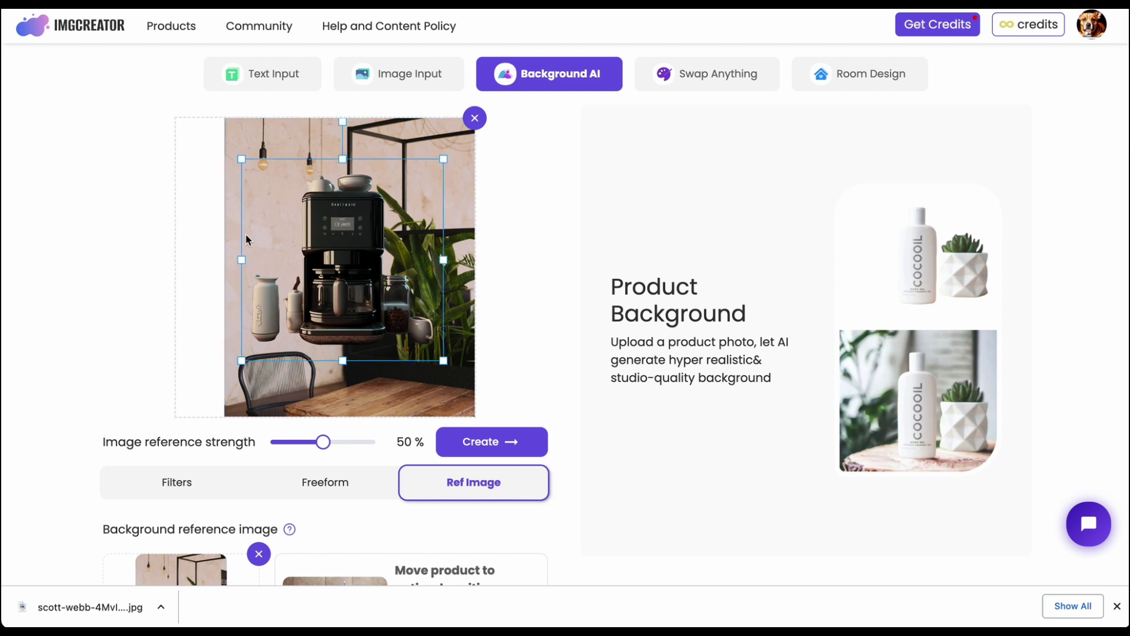
{"action": "left_click", "coordinate": [234, 125]}
{"action": "left_click_drag", "start_coordinate": [224, 119], "coordinate": [117, 95]}
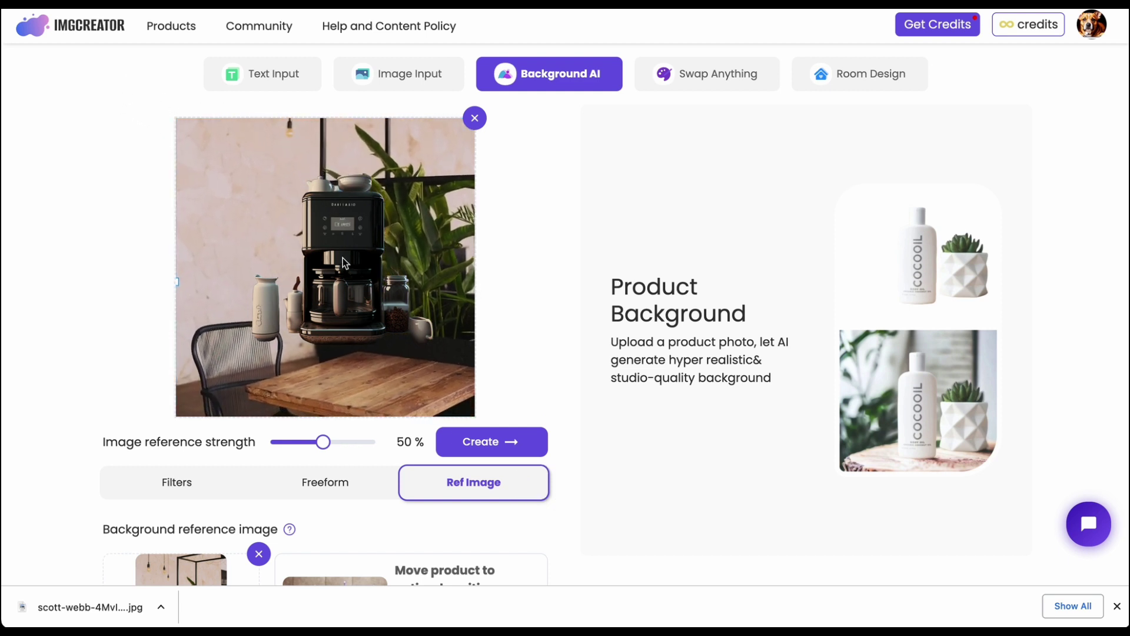
Fit the coffee machine onto the café table and set reference strength to 46%
{"action": "left_click_drag", "start_coordinate": [342, 257], "coordinate": [374, 311]}
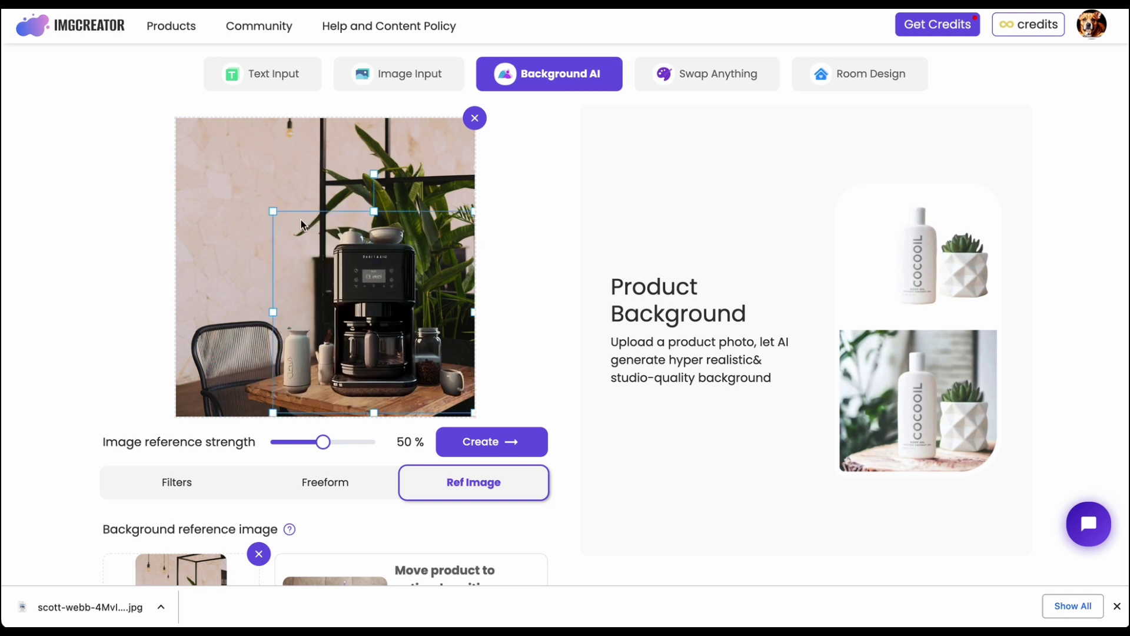
{"action": "left_click_drag", "start_coordinate": [273, 211], "coordinate": [296, 234]}
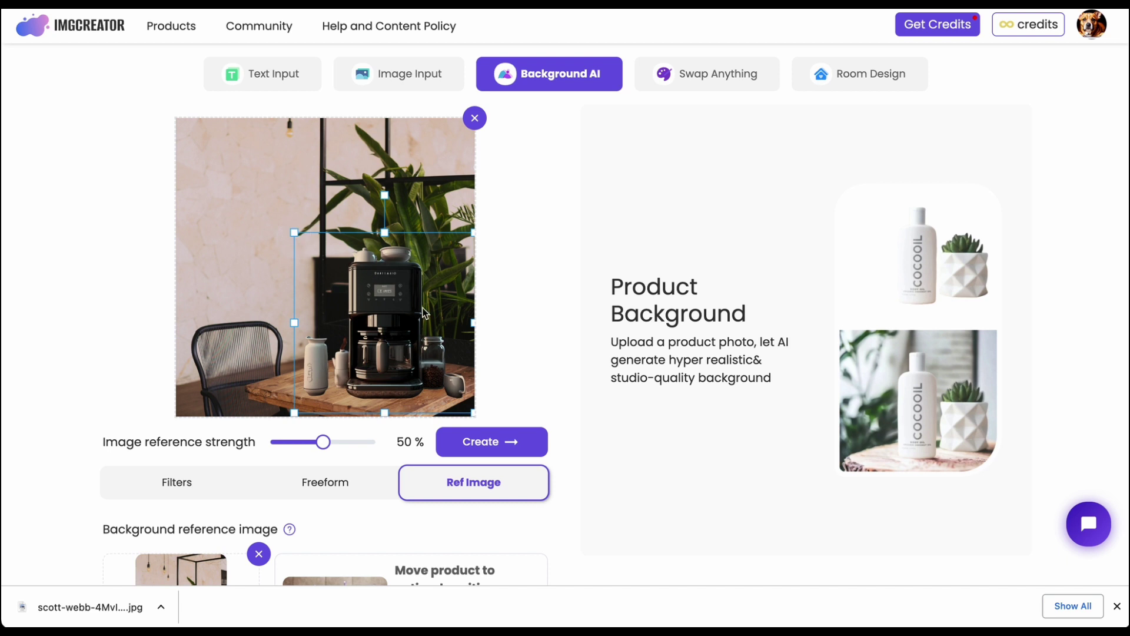
{"action": "left_click_drag", "start_coordinate": [429, 314], "coordinate": [408, 312]}
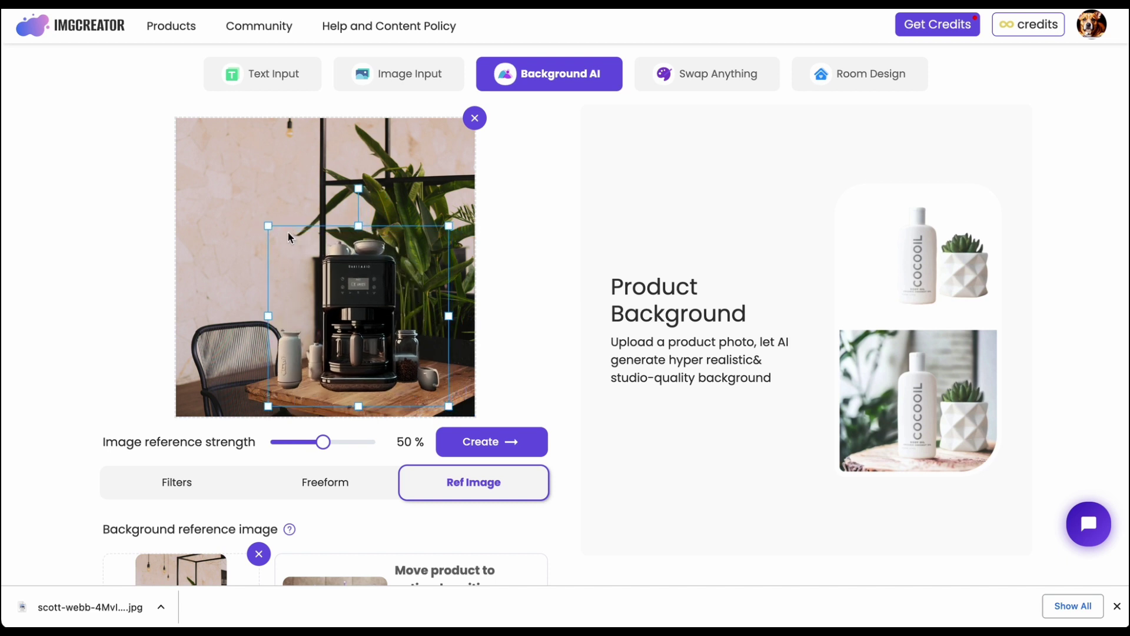
{"action": "left_click_drag", "start_coordinate": [269, 223], "coordinate": [235, 192]}
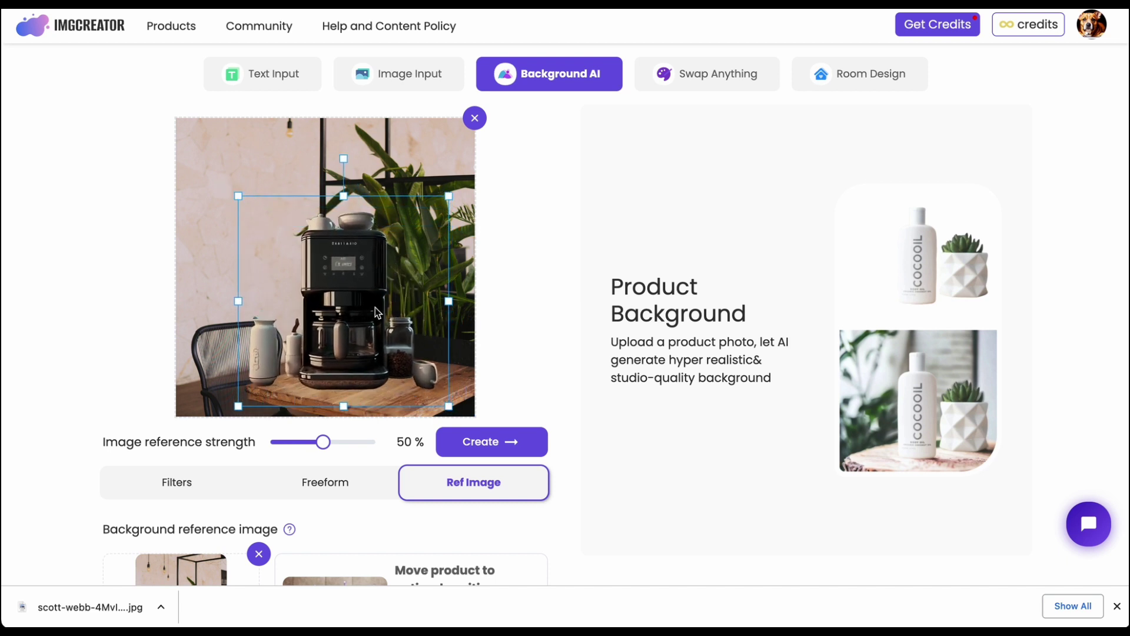
{"action": "left_click_drag", "start_coordinate": [373, 312], "coordinate": [397, 316]}
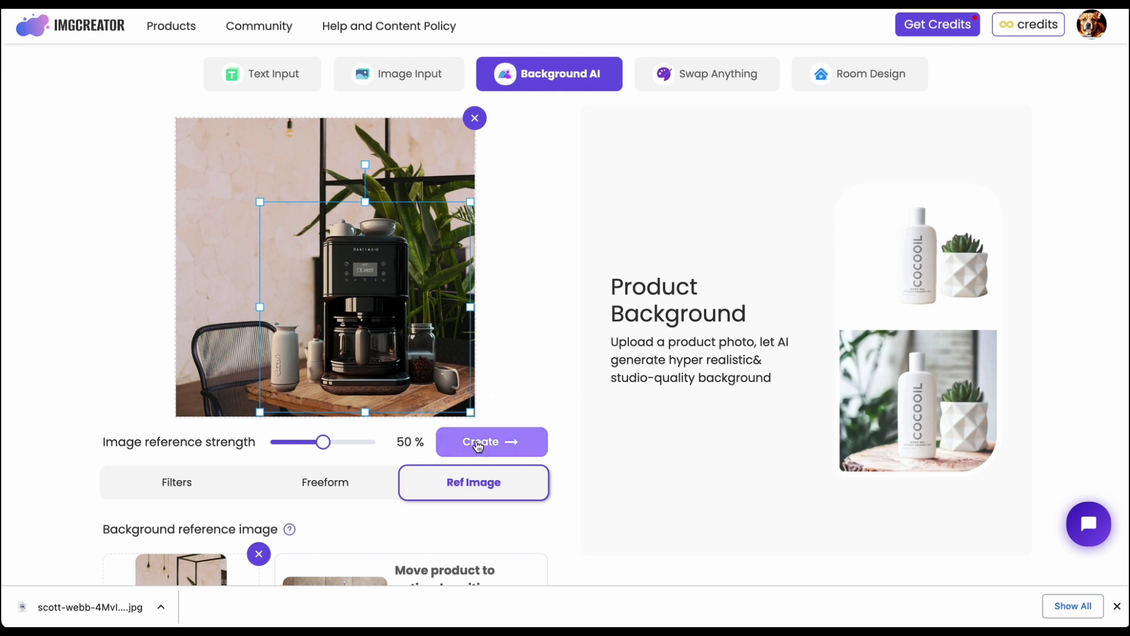
{"action": "mouse_move", "coordinate": [323, 442]}
{"action": "left_mouse_down"}
{"action": "mouse_move", "coordinate": [339, 443]}
{"action": "mouse_move", "coordinate": [321, 446]}
{"action": "left_mouse_up"}
Generate two café-room images with the coffee maker on a wooden table
{"action": "left_click", "coordinate": [496, 441]}
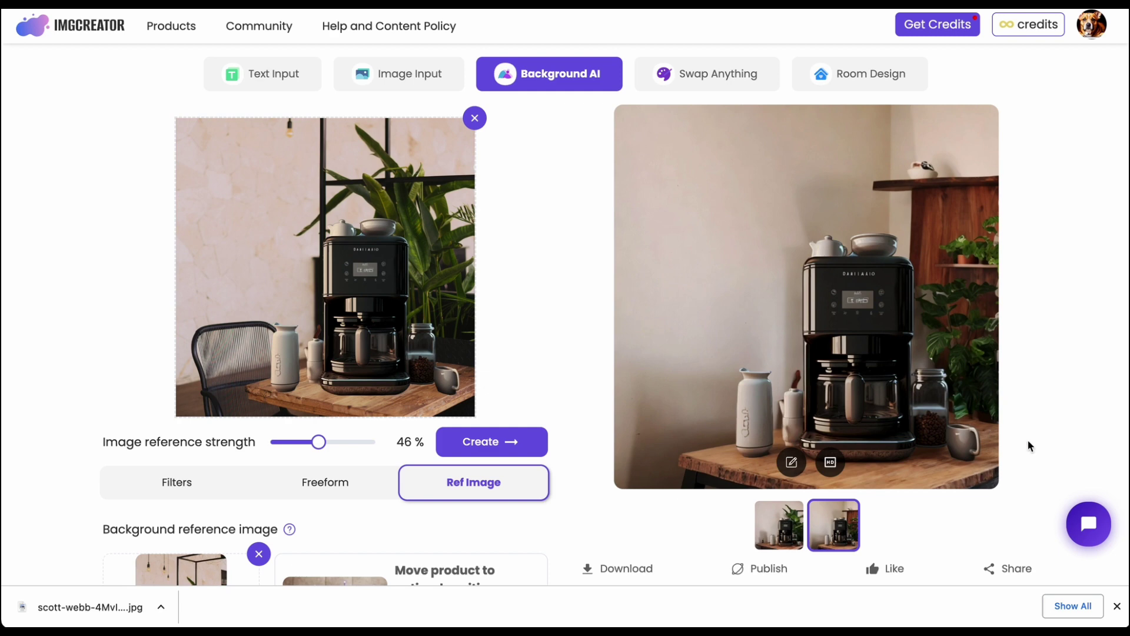
{"action": "scroll", "coordinate": [1029, 443], "scroll_direction": "down", "scroll_amount": 3}
{"action": "scroll", "coordinate": [1029, 443], "scroll_direction": "up", "scroll_amount": 3}
Reach the empty Image variation tool, passing through Swap Anything, Background AI, home and Image Input
{"action": "left_click", "coordinate": [692, 78]}
{"action": "left_click", "coordinate": [548, 75]}
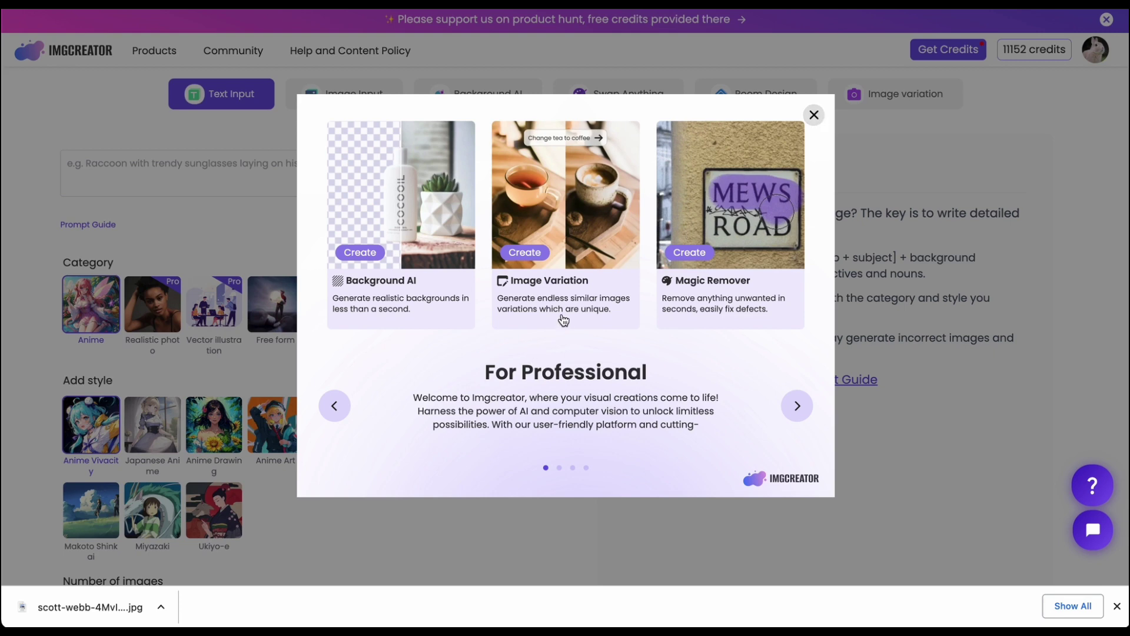
{"action": "left_click", "coordinate": [814, 115]}
{"action": "left_click", "coordinate": [891, 99]}
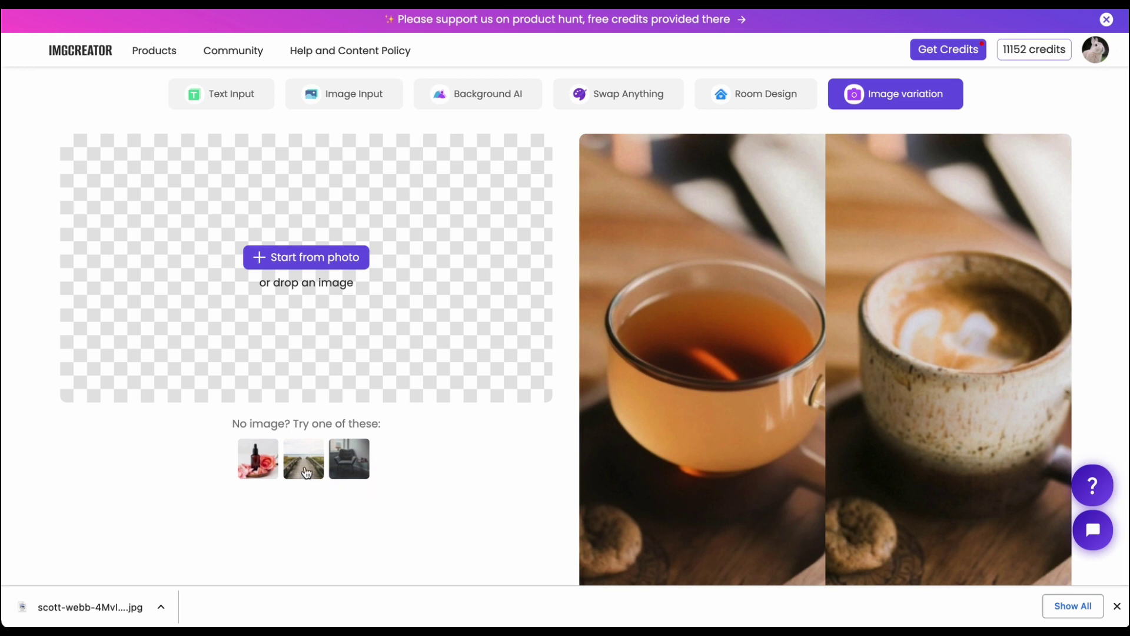
{"action": "left_click", "coordinate": [253, 474]}
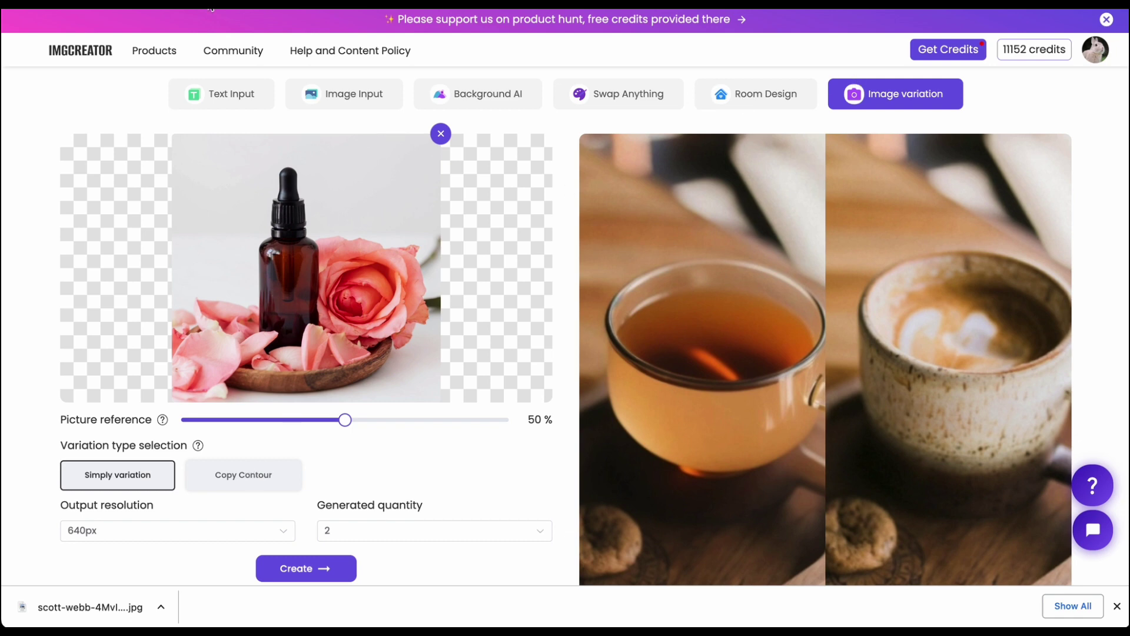
{"action": "key", "text": "alt+Left"}
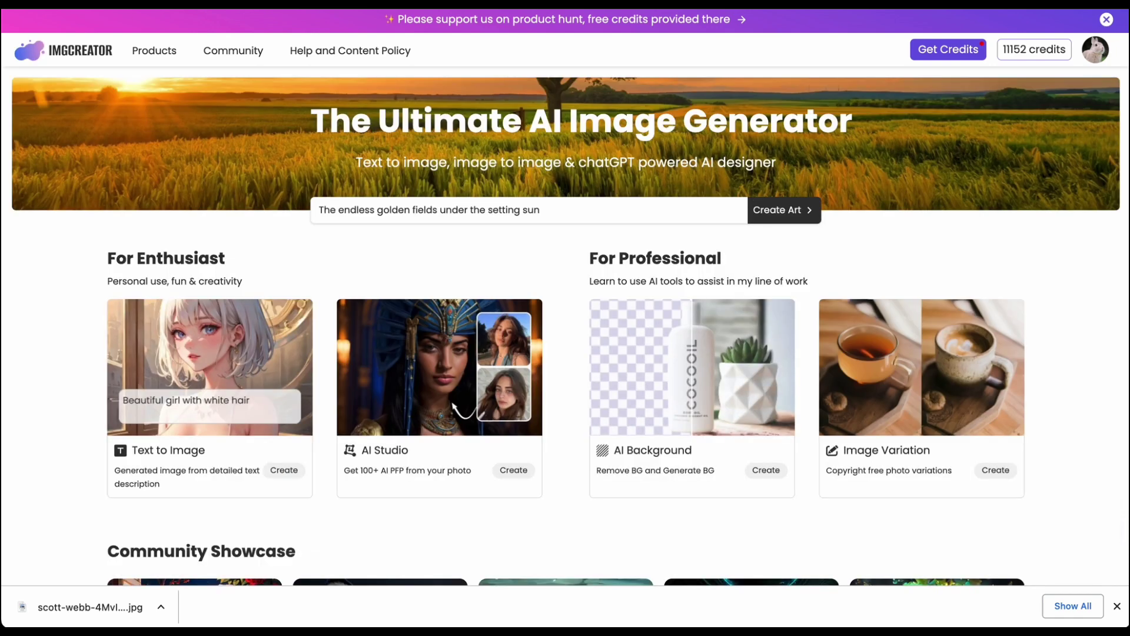
{"action": "left_click", "coordinate": [886, 394]}
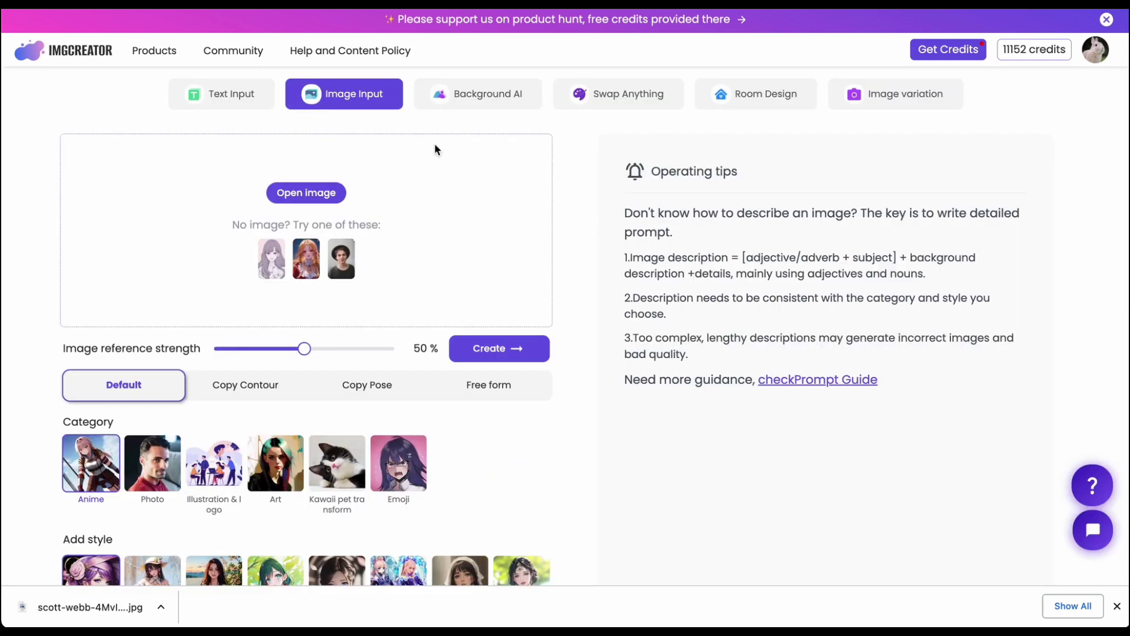
{"action": "left_click", "coordinate": [894, 100]}
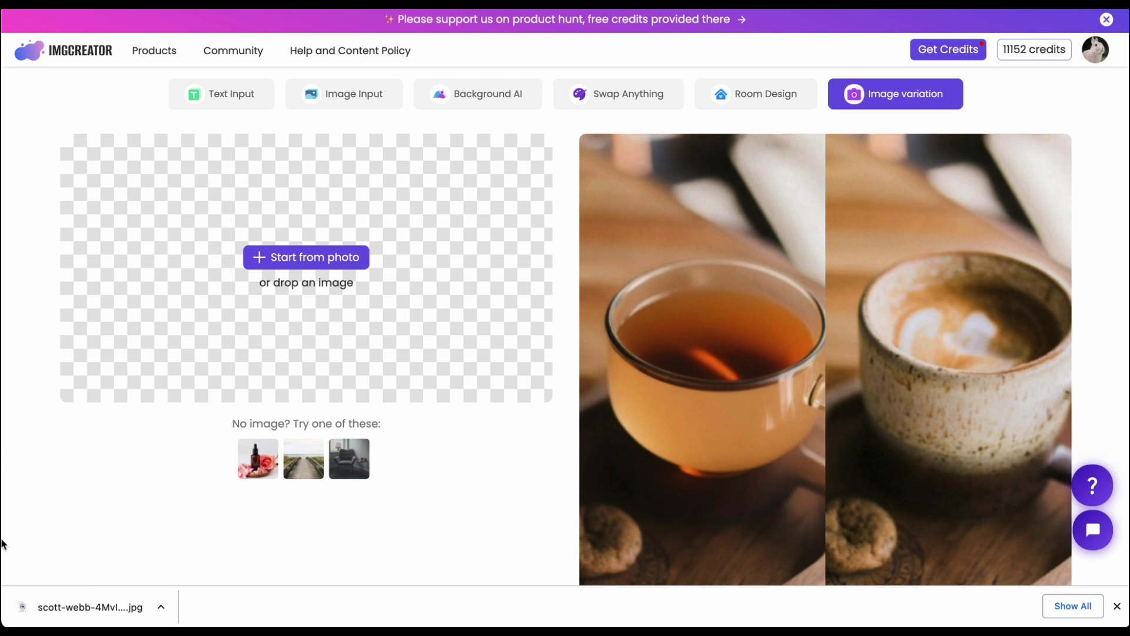
Load the rose-and-dropper sample photo, lower picture reference to 26%, keep Simply variation
{"action": "left_click", "coordinate": [257, 471]}
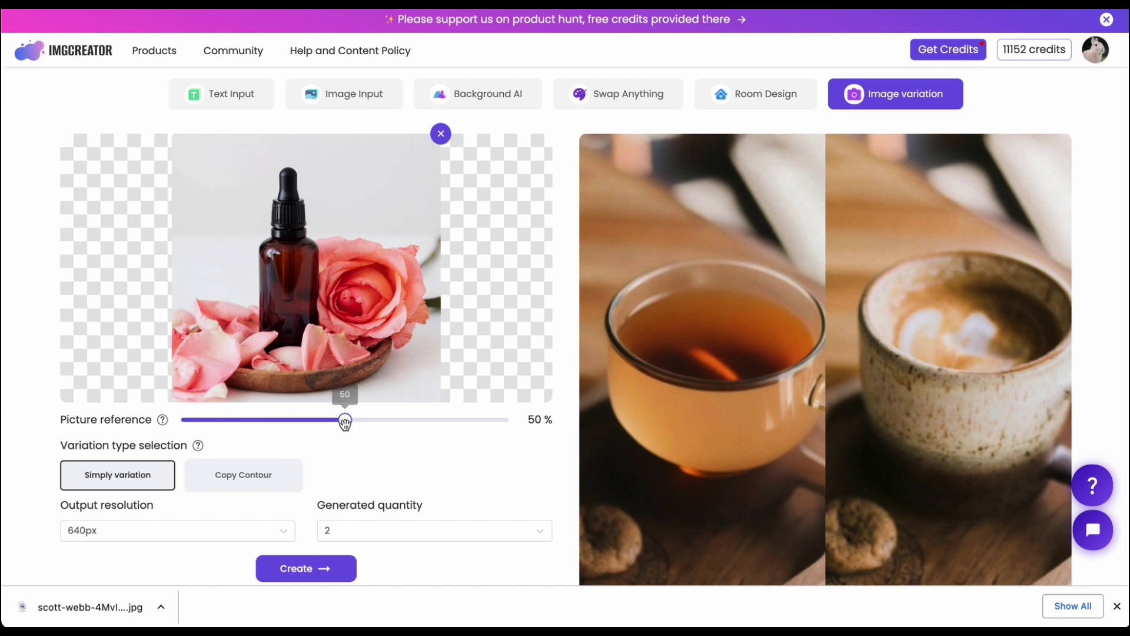
{"action": "mouse_move", "coordinate": [345, 420]}
{"action": "left_mouse_down"}
{"action": "mouse_move", "coordinate": [265, 425]}
{"action": "mouse_move", "coordinate": [383, 423]}
{"action": "mouse_move", "coordinate": [331, 427]}
{"action": "left_mouse_up"}
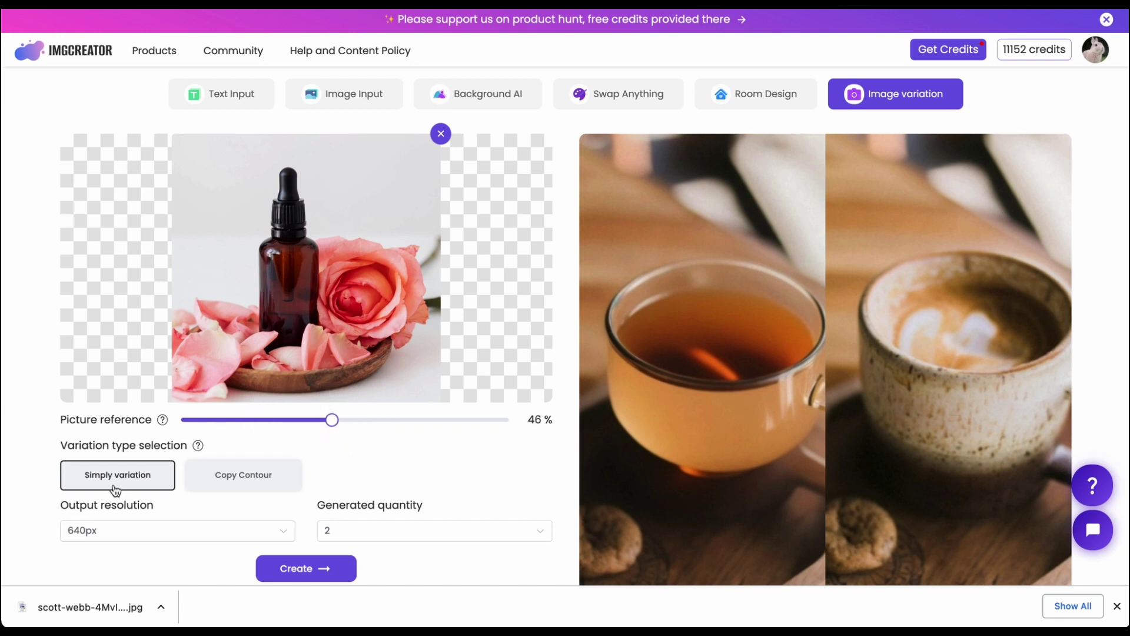
{"action": "left_click", "coordinate": [240, 484]}
{"action": "left_click", "coordinate": [136, 482]}
Set output resolution to 640px and quantity to 2, after trying 1024px and 4
{"action": "left_click", "coordinate": [156, 533]}
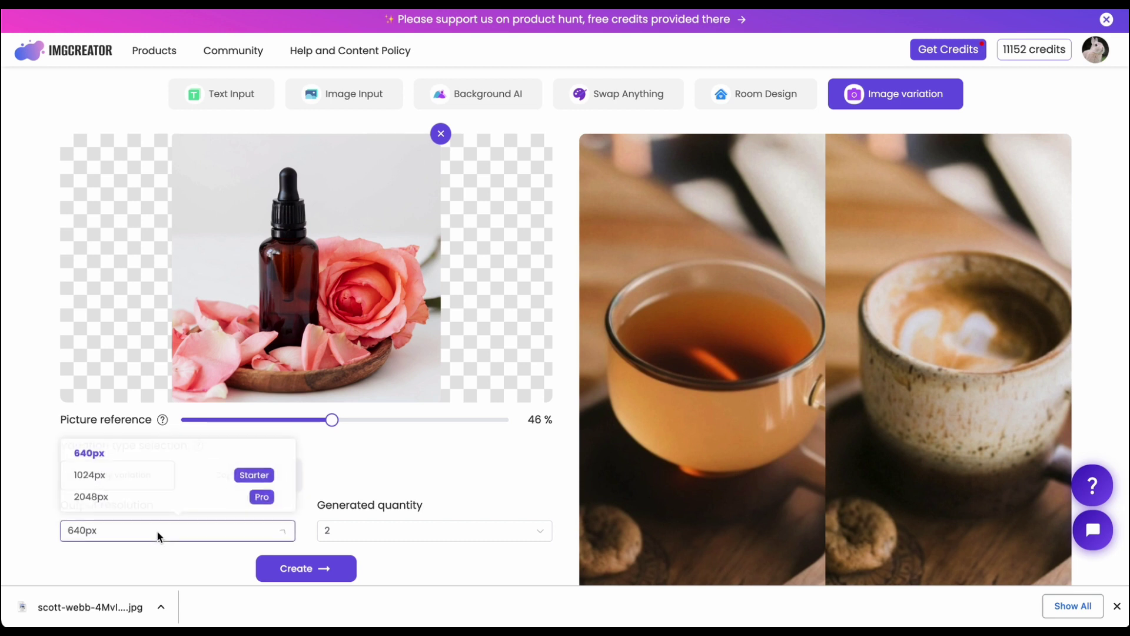
{"action": "left_click", "coordinate": [178, 478]}
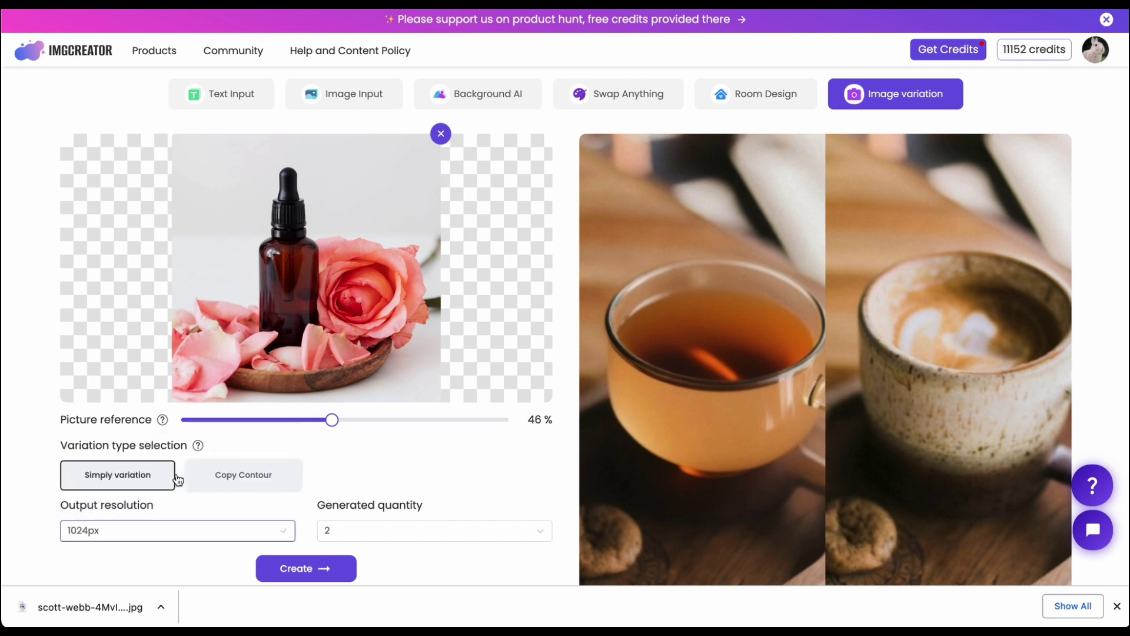
{"action": "left_click", "coordinate": [418, 532]}
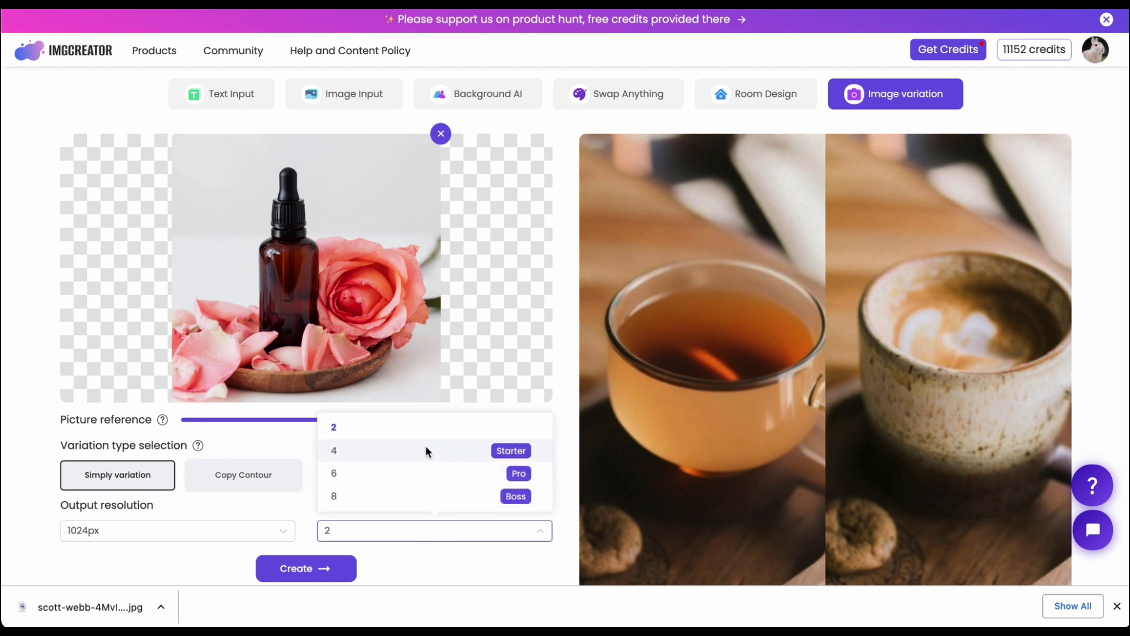
{"action": "left_click", "coordinate": [426, 451]}
{"action": "left_click", "coordinate": [395, 533]}
{"action": "left_click", "coordinate": [399, 429]}
{"action": "left_click", "coordinate": [190, 539]}
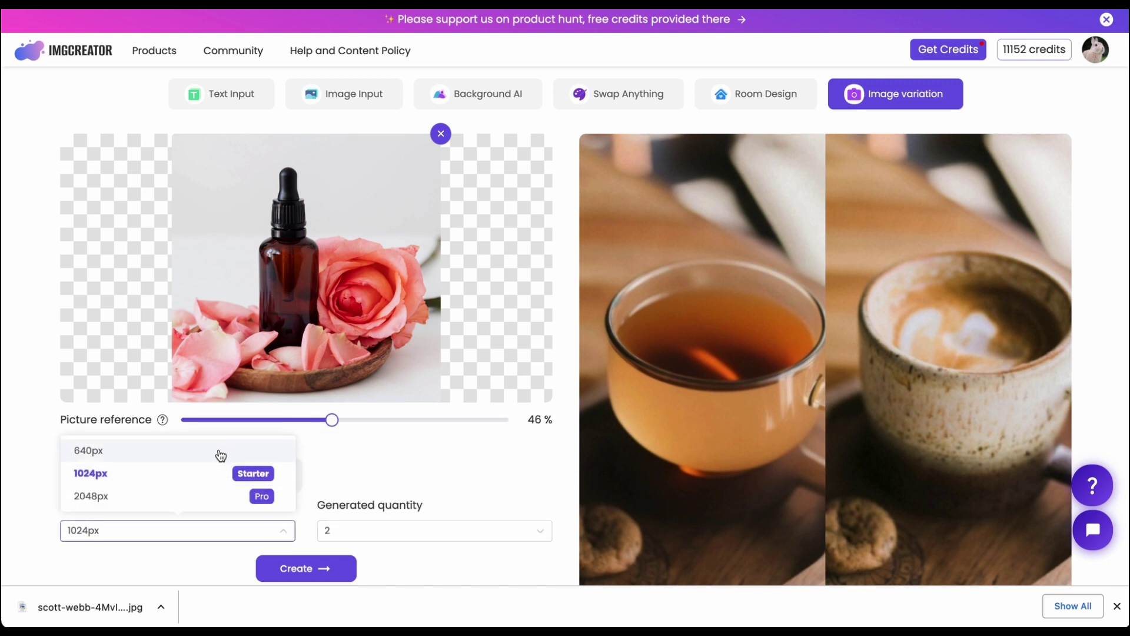
{"action": "left_click", "coordinate": [213, 452]}
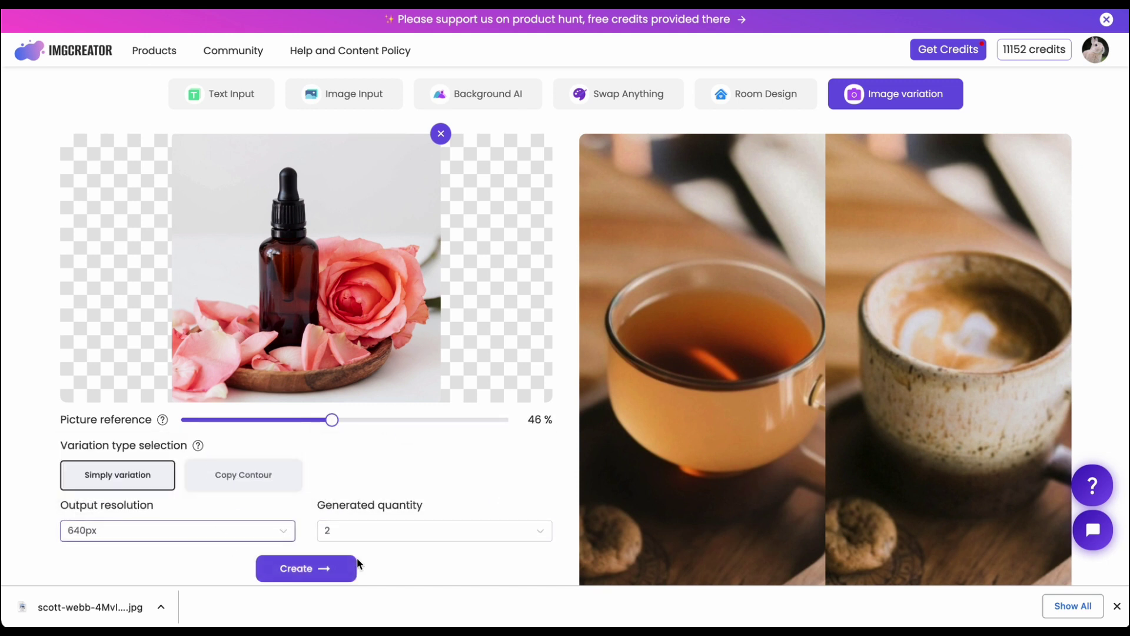
Try Copy Contour, then return the variation type to Simply variation
{"action": "left_click", "coordinate": [266, 482]}
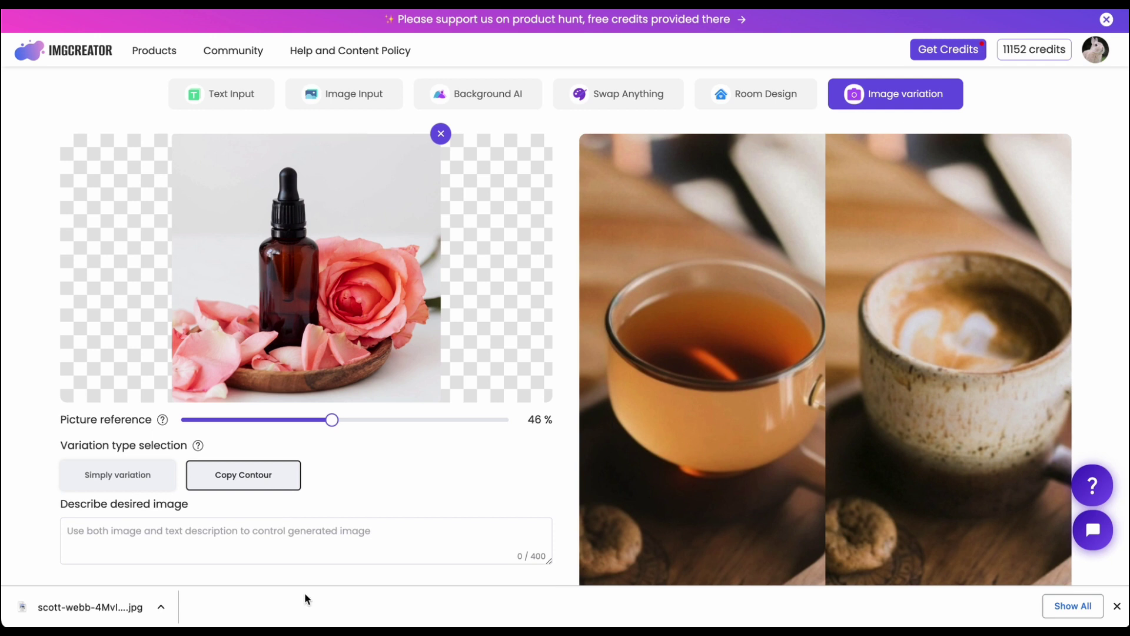
{"action": "scroll", "coordinate": [330, 496], "scroll_direction": "down", "scroll_amount": 2}
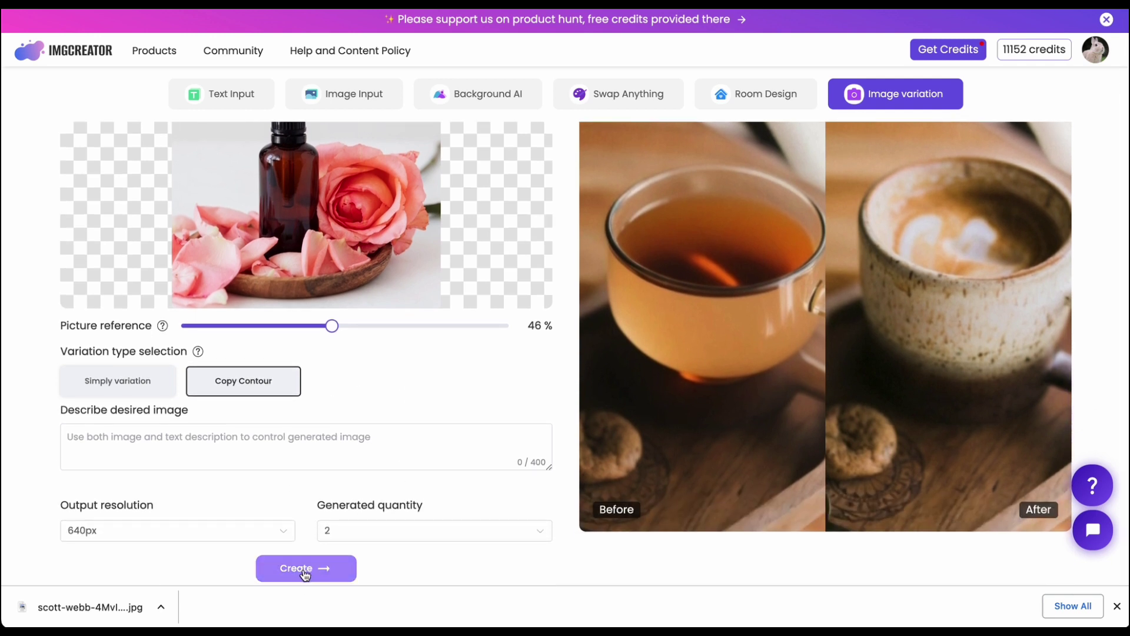
{"action": "left_click", "coordinate": [303, 570]}
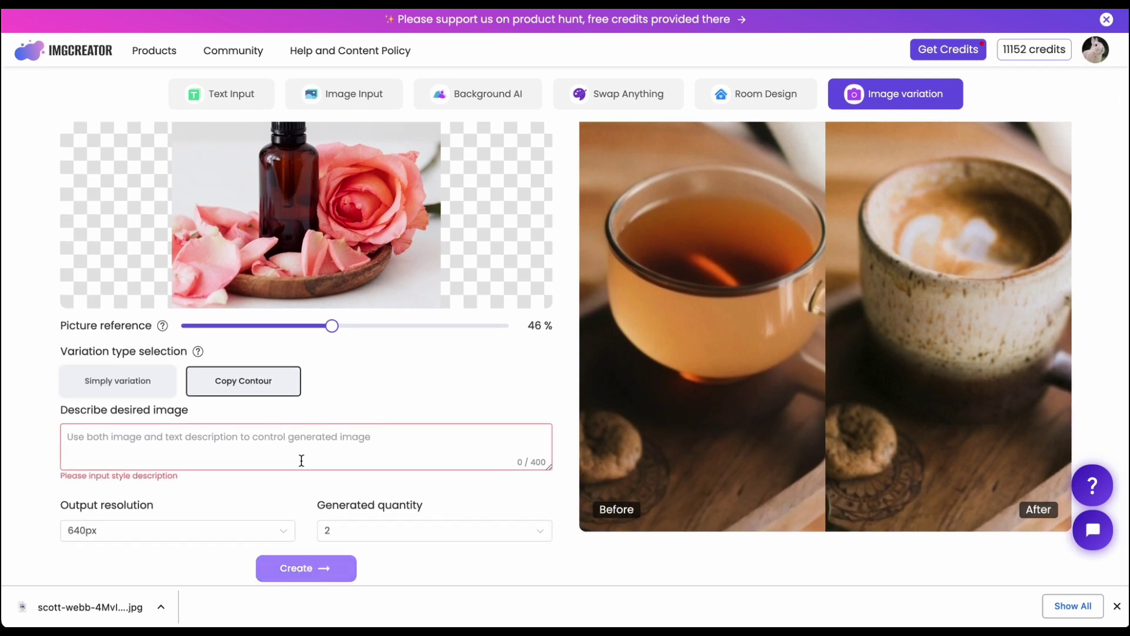
{"action": "left_click", "coordinate": [132, 383]}
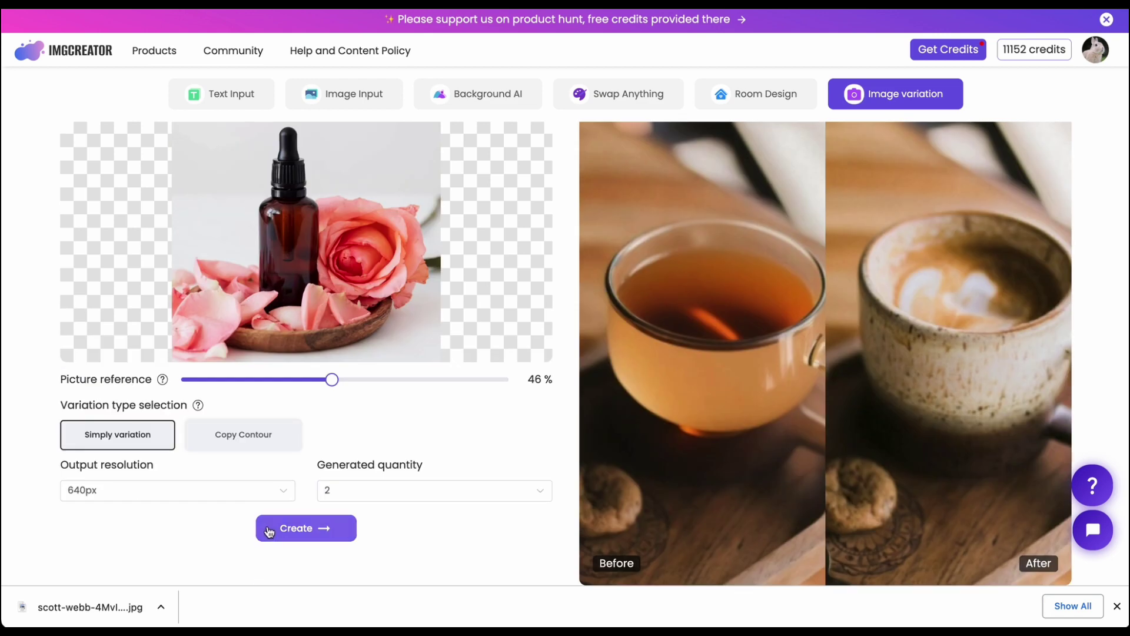
Generate two rose-bottle variations, view the second, and switch the variation type to Copy Contour
{"action": "left_click", "coordinate": [299, 527]}
{"action": "scroll", "coordinate": [401, 341], "scroll_direction": "up", "scroll_amount": 1}
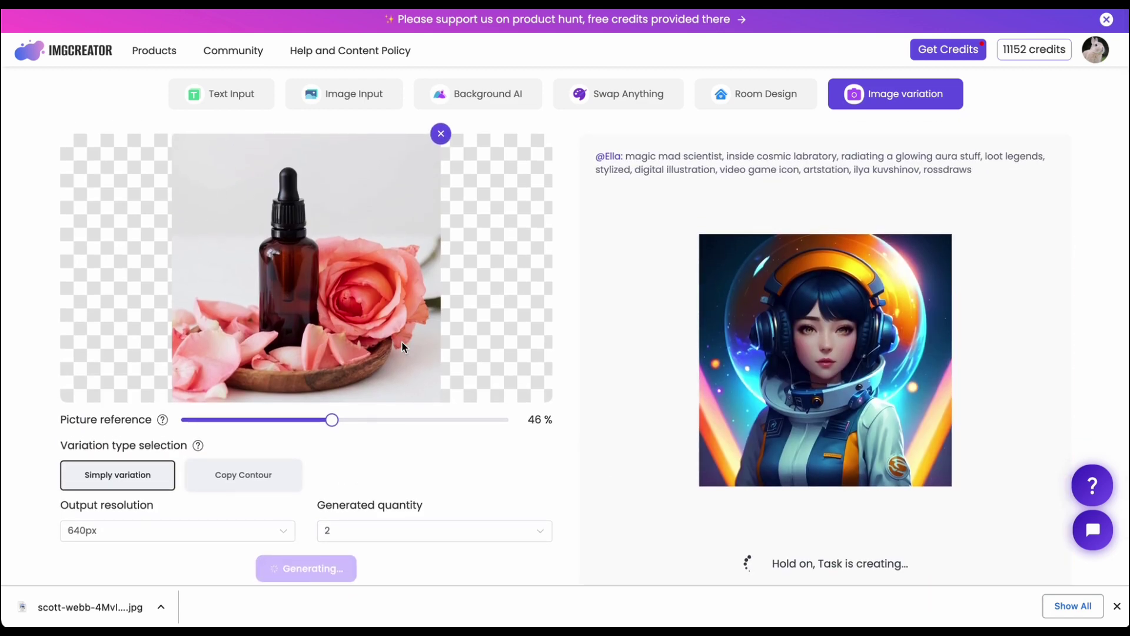
{"action": "left_click", "coordinate": [1116, 606]}
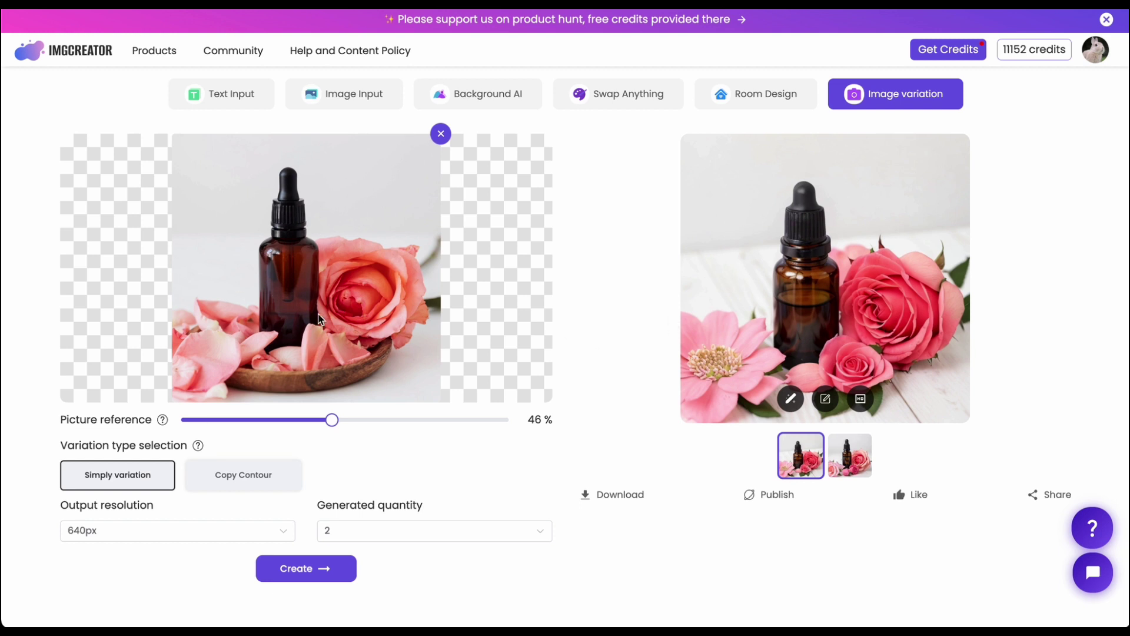
{"action": "left_click", "coordinate": [865, 469]}
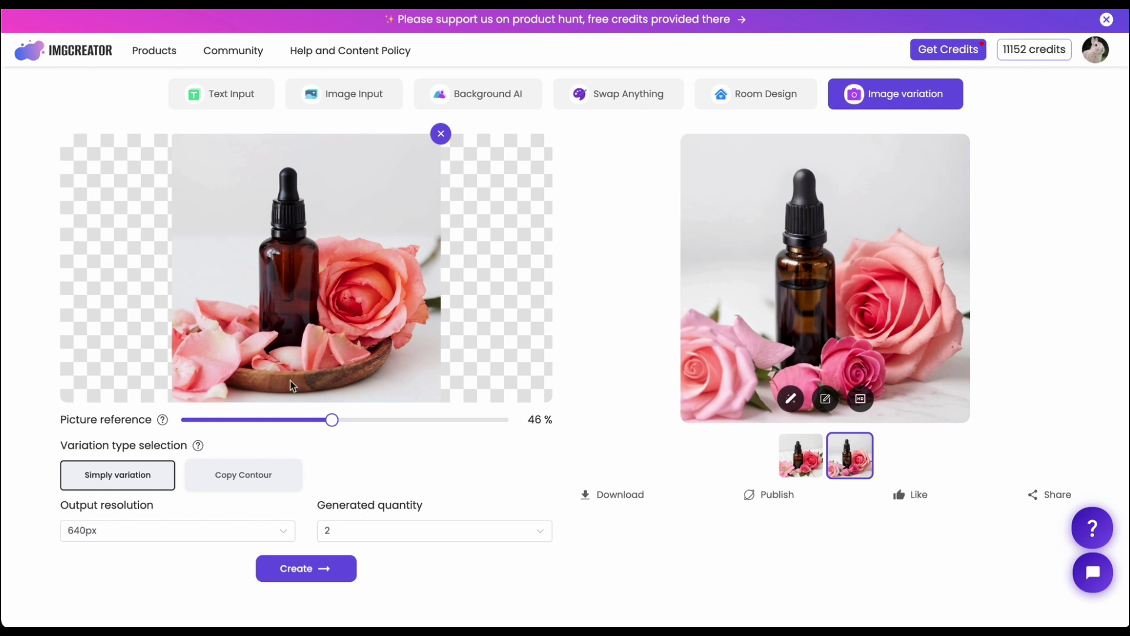
{"action": "left_click", "coordinate": [252, 478]}
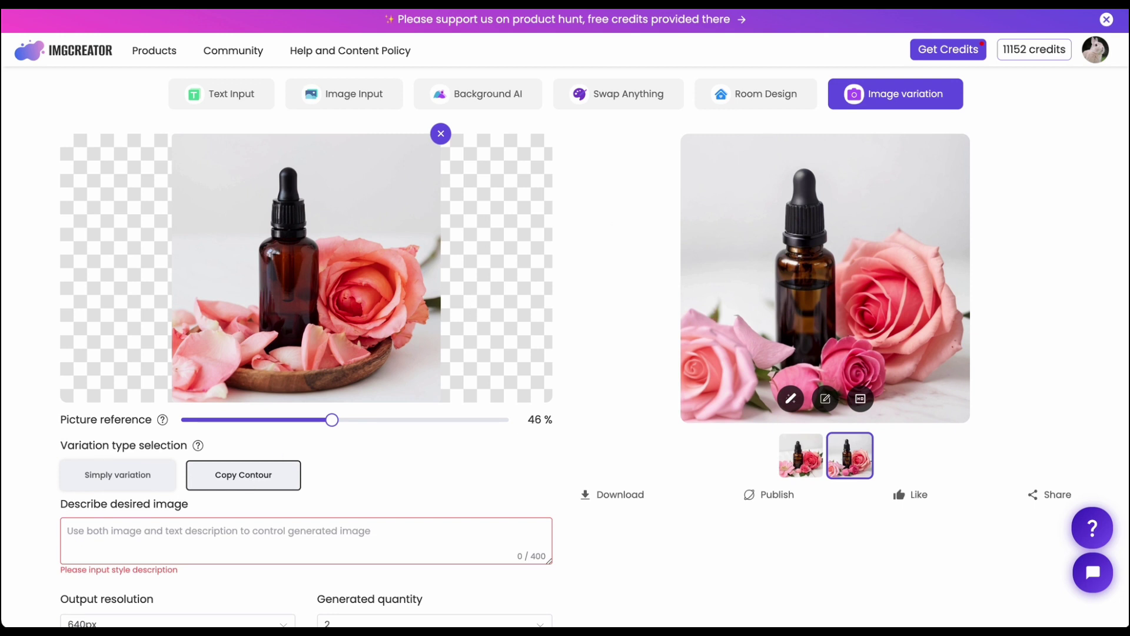
Open the Onboarding Tutorial's For Professional section and its Magic Remover slide
{"action": "mouse_move", "coordinate": [297, 56]}
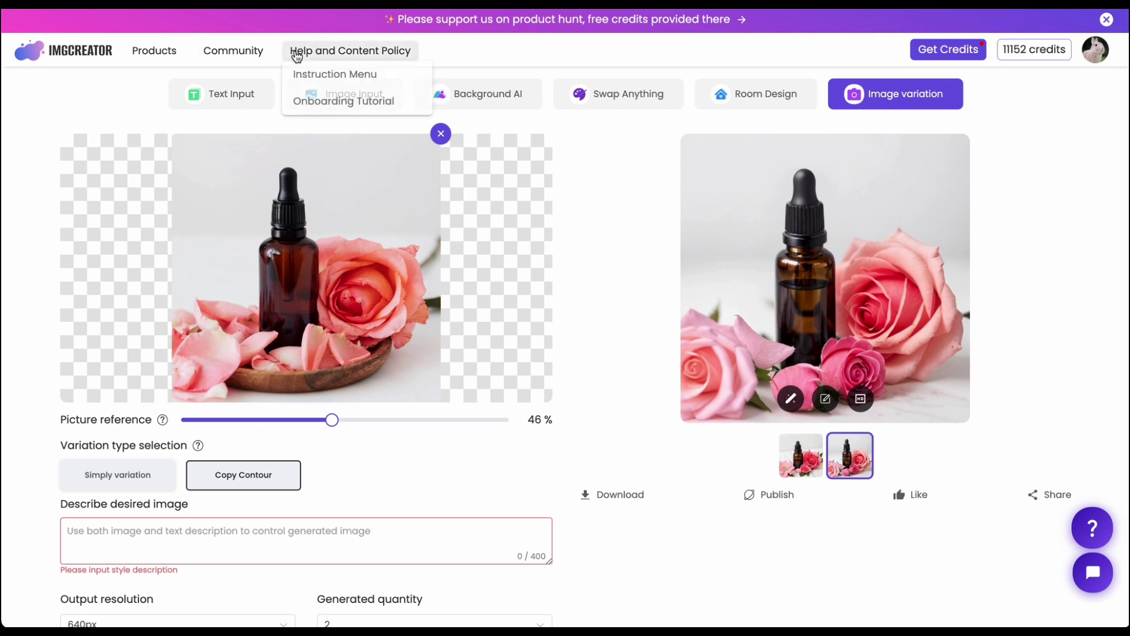
{"action": "left_click", "coordinate": [307, 105]}
{"action": "left_click", "coordinate": [699, 343]}
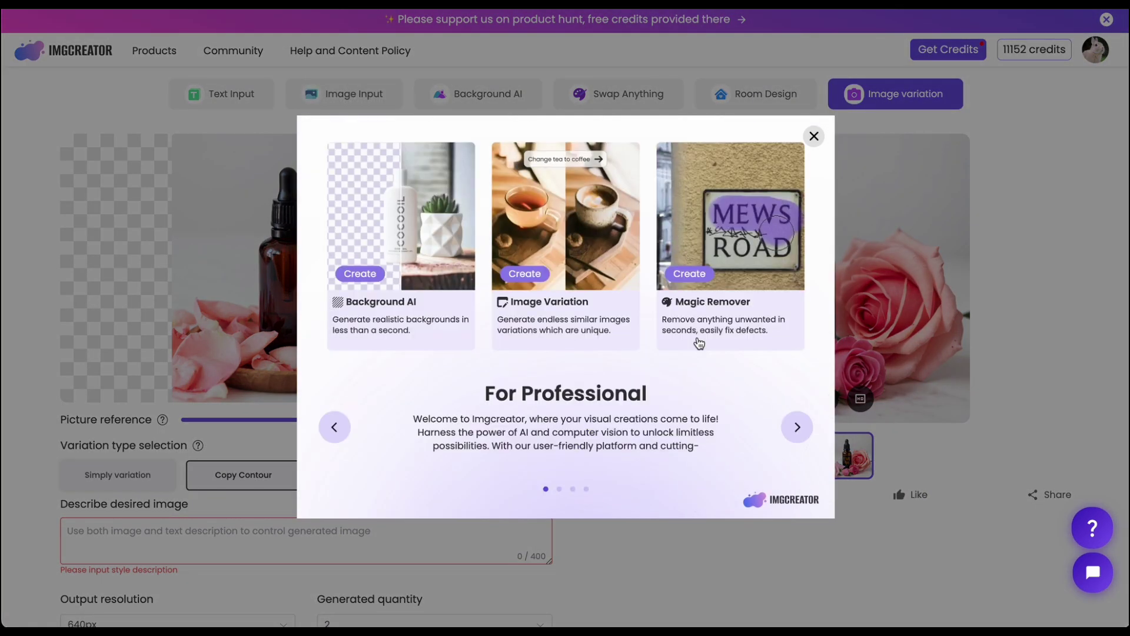
{"action": "left_click", "coordinate": [759, 278]}
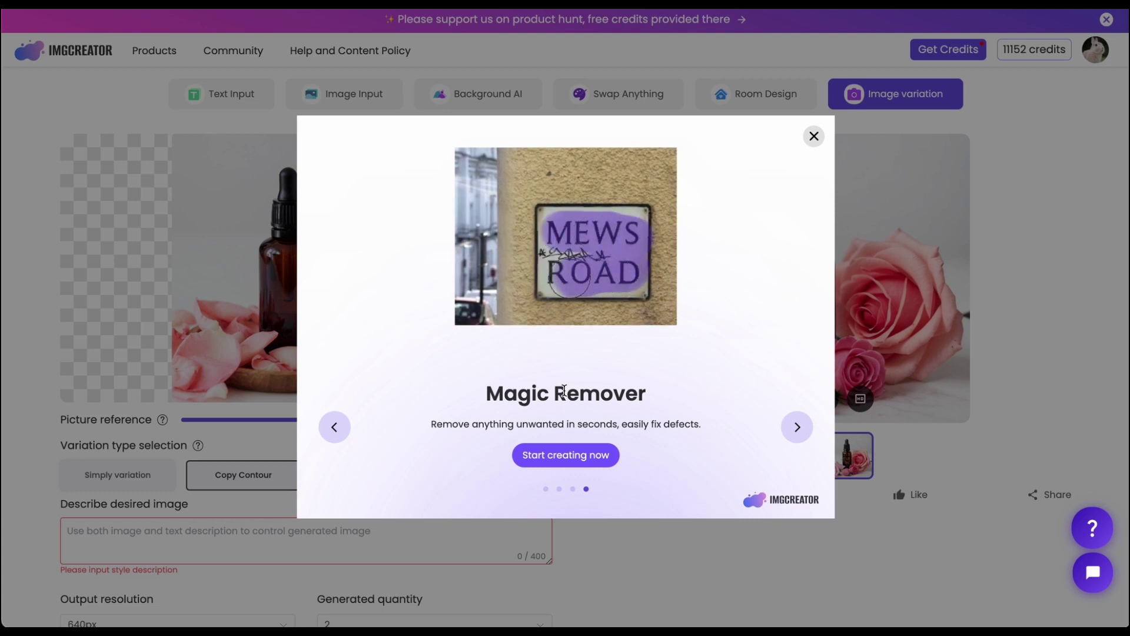
Open the Magic Remover page via Start creating now and scroll down to its Use cases section
{"action": "left_click", "coordinate": [539, 459]}
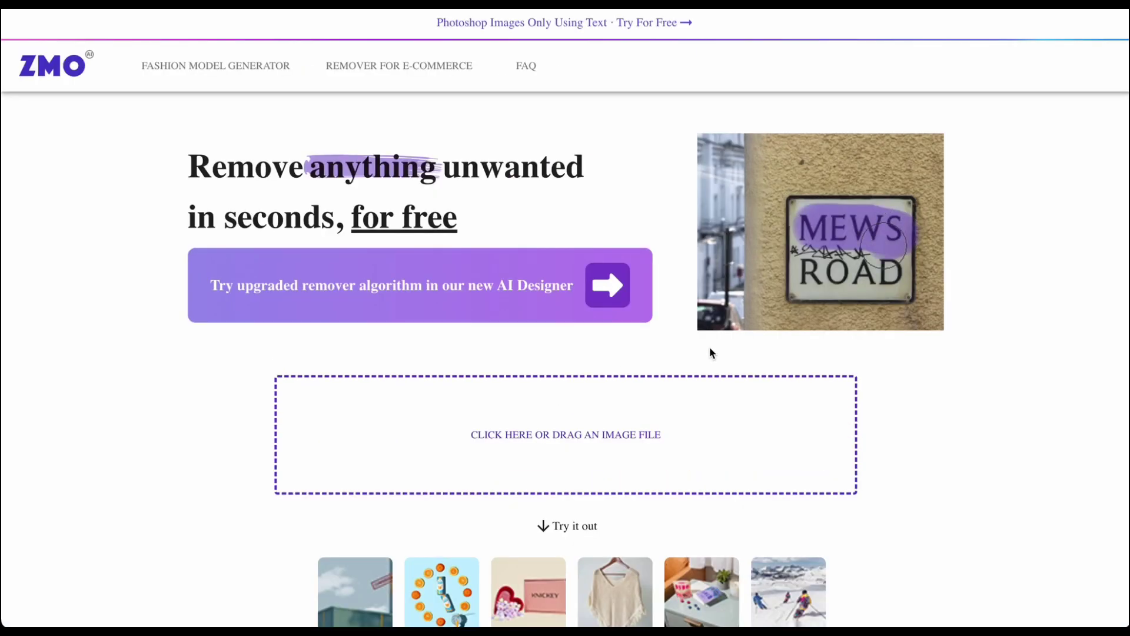
{"action": "scroll", "coordinate": [822, 375], "scroll_direction": "down", "scroll_amount": 3}
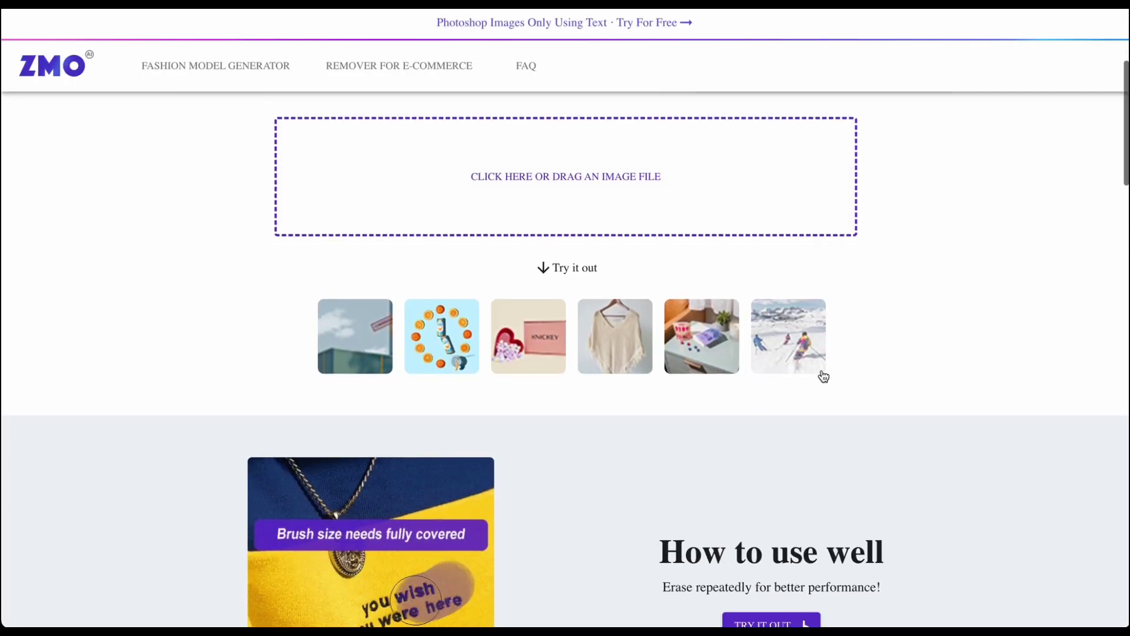
{"action": "scroll", "coordinate": [822, 375], "scroll_direction": "up", "scroll_amount": 4}
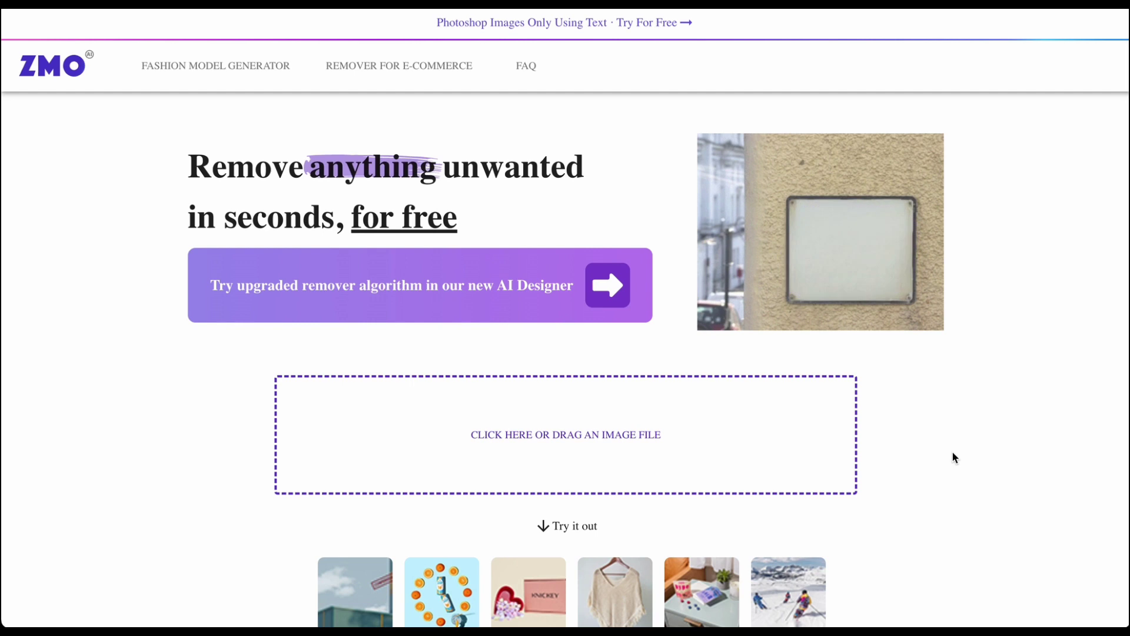
{"action": "scroll", "coordinate": [952, 452], "scroll_direction": "down", "scroll_amount": 6}
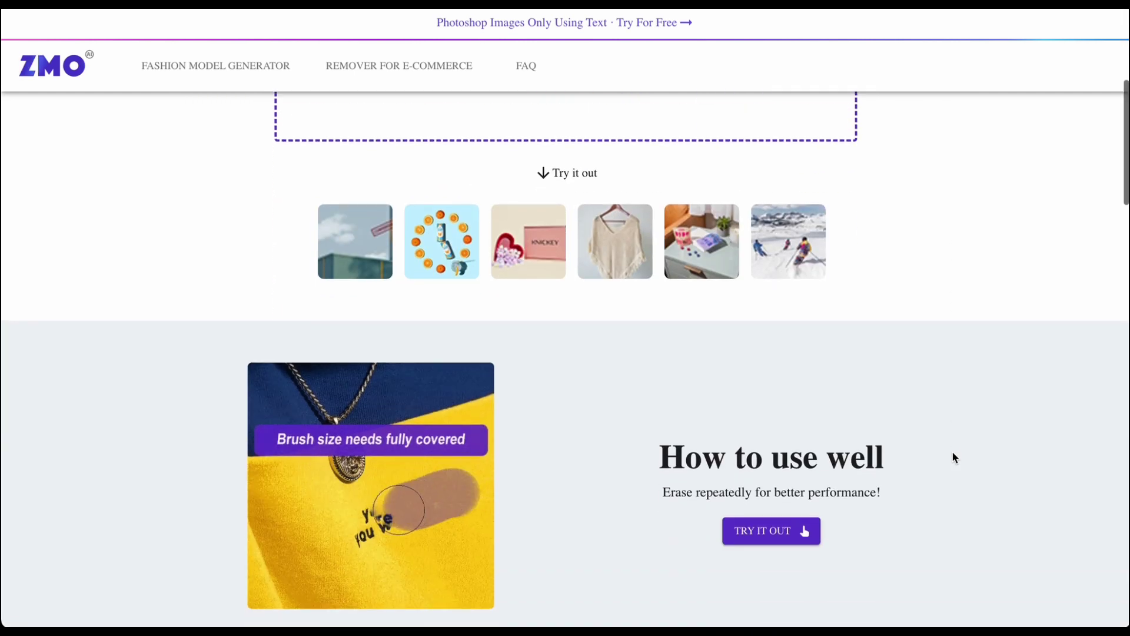
{"action": "scroll", "coordinate": [952, 453], "scroll_direction": "down", "scroll_amount": 1}
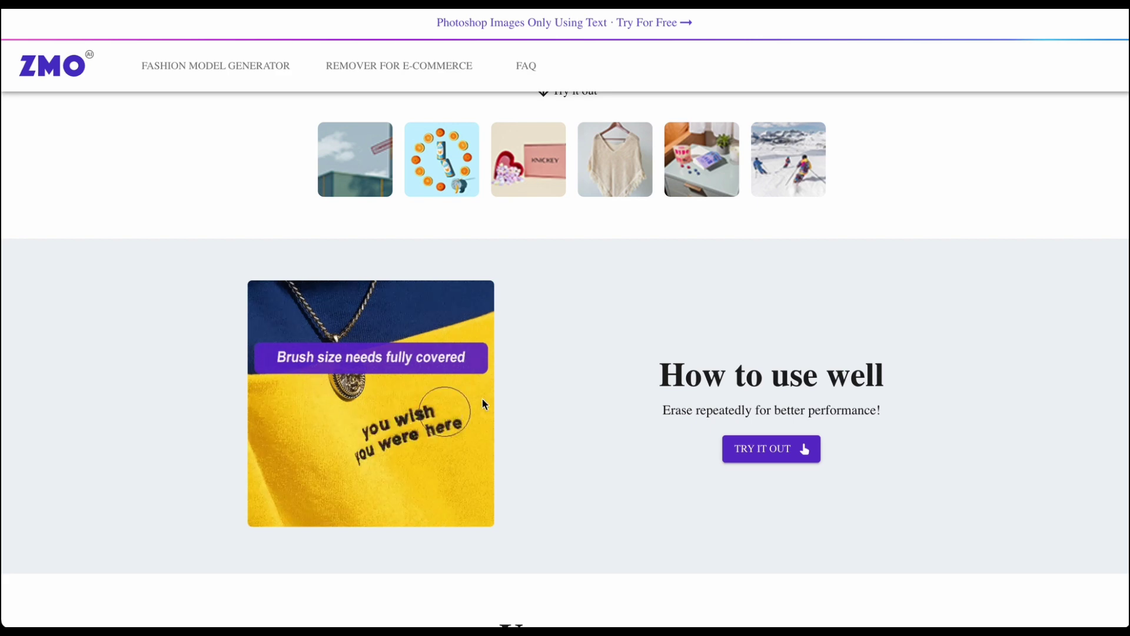
{"action": "scroll", "coordinate": [492, 443], "scroll_direction": "down", "scroll_amount": 2}
{"action": "scroll", "coordinate": [492, 442], "scroll_direction": "down", "scroll_amount": 5}
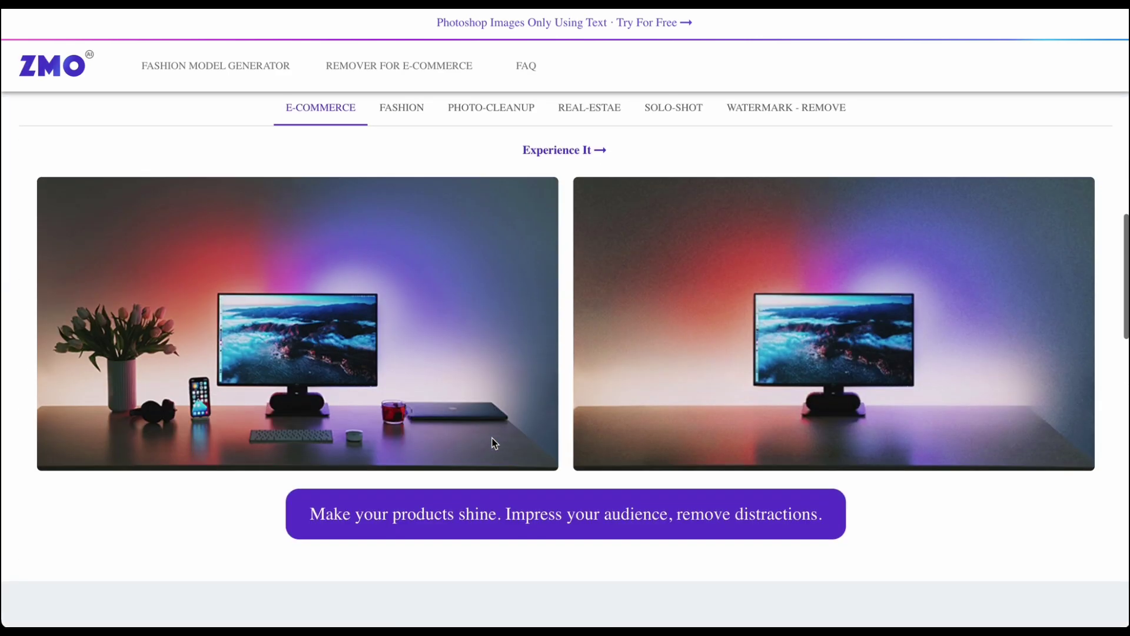
{"action": "scroll", "coordinate": [492, 442], "scroll_direction": "up", "scroll_amount": 1}
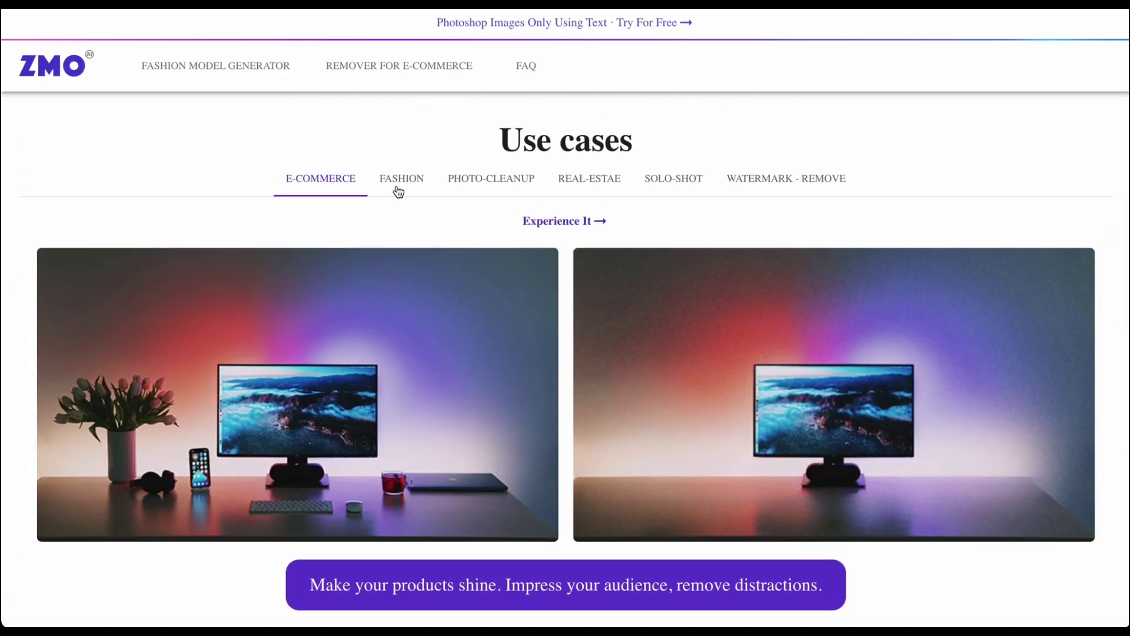
View the FASHION and PHOTO-CLEANUP use case examples, then return to the top of the page
{"action": "left_click", "coordinate": [399, 189]}
{"action": "left_click", "coordinate": [499, 189]}
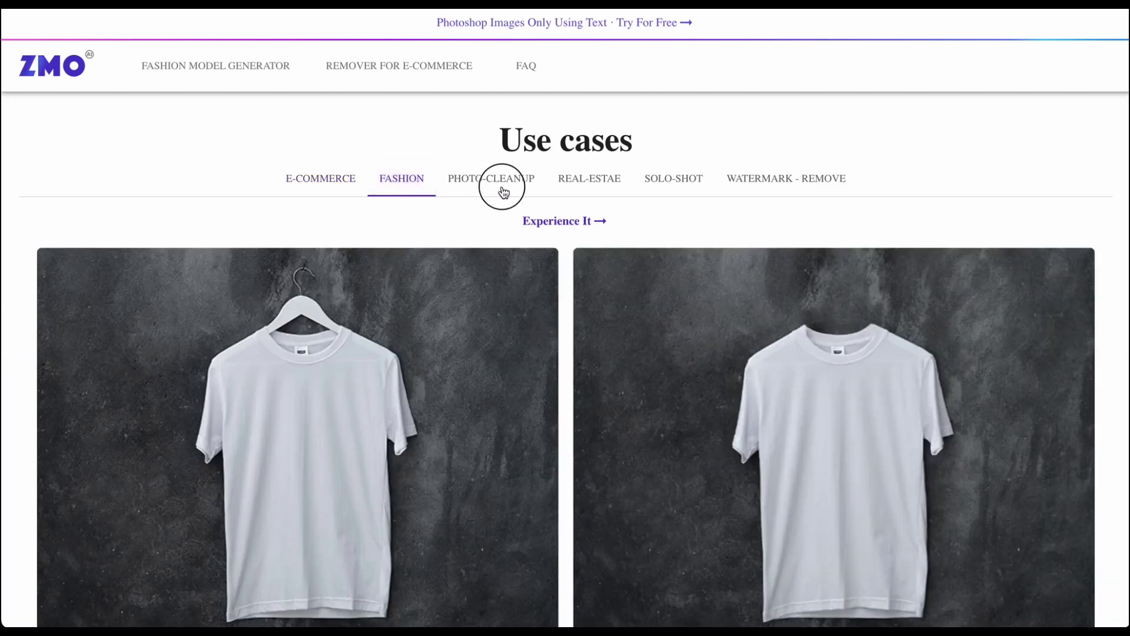
{"action": "scroll", "coordinate": [567, 347], "scroll_direction": "up", "scroll_amount": 10}
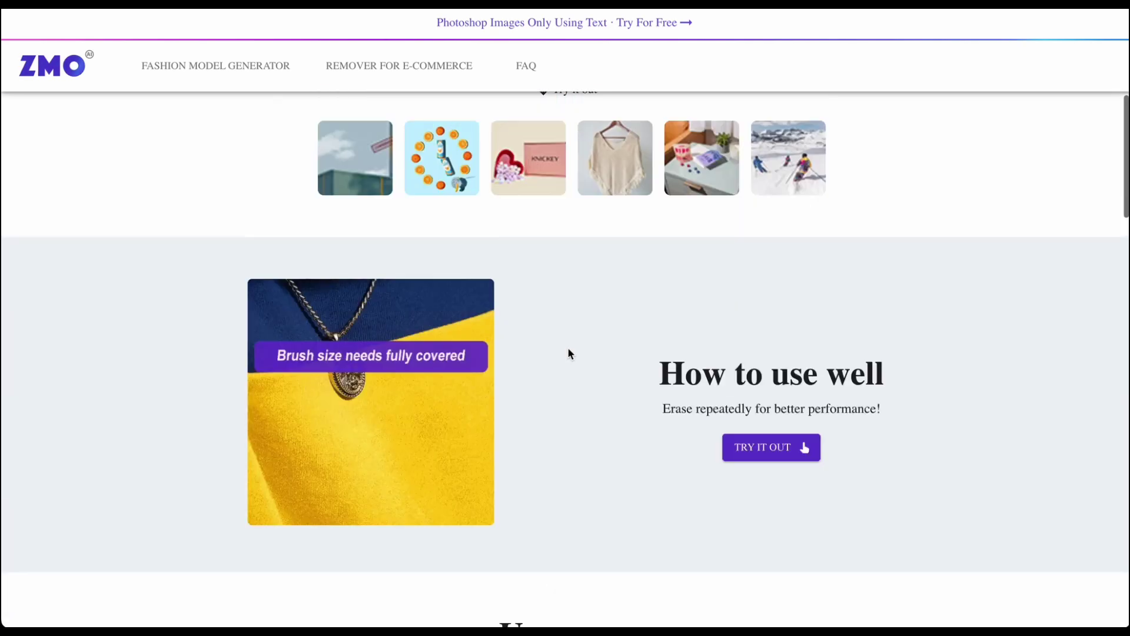
{"action": "scroll", "coordinate": [568, 353], "scroll_direction": "up", "scroll_amount": 2}
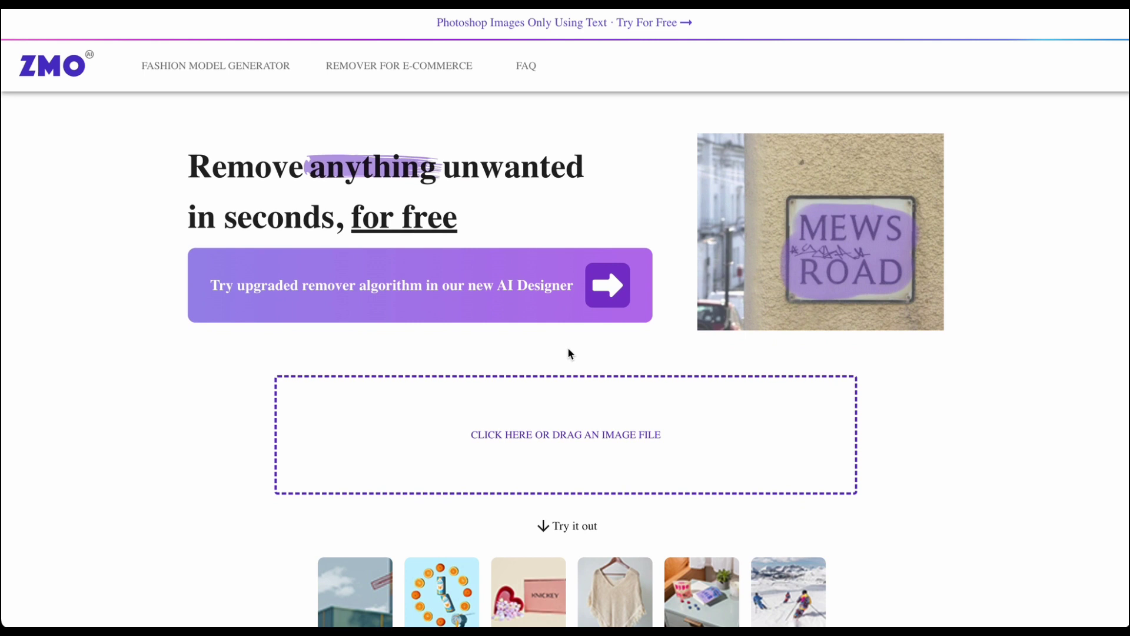